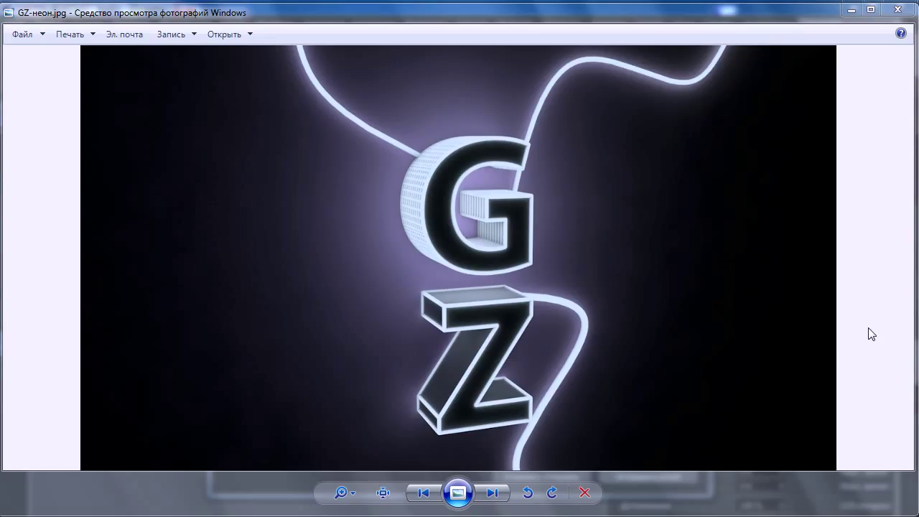
# Compare the two finished GZ neon renders in Windows Photo Viewer, then close the viewer.
pyautogui.click(495, 493)
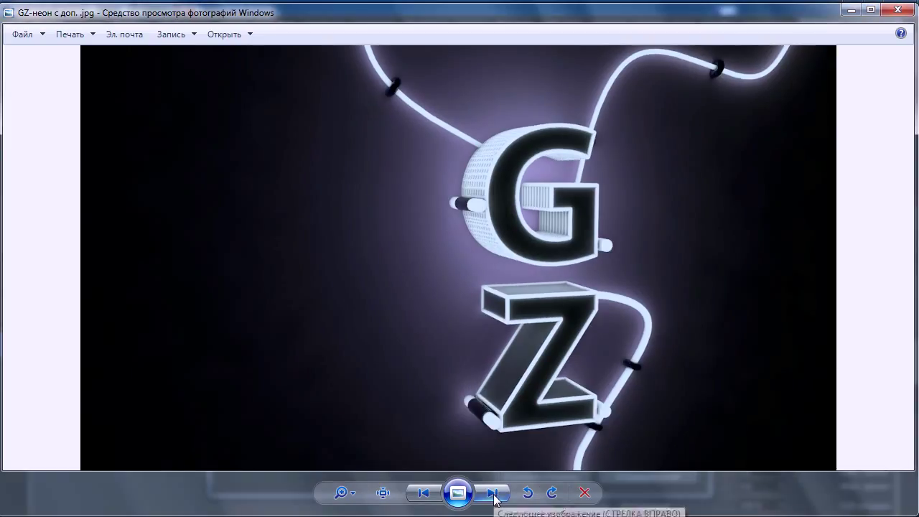
pyautogui.click(497, 495)
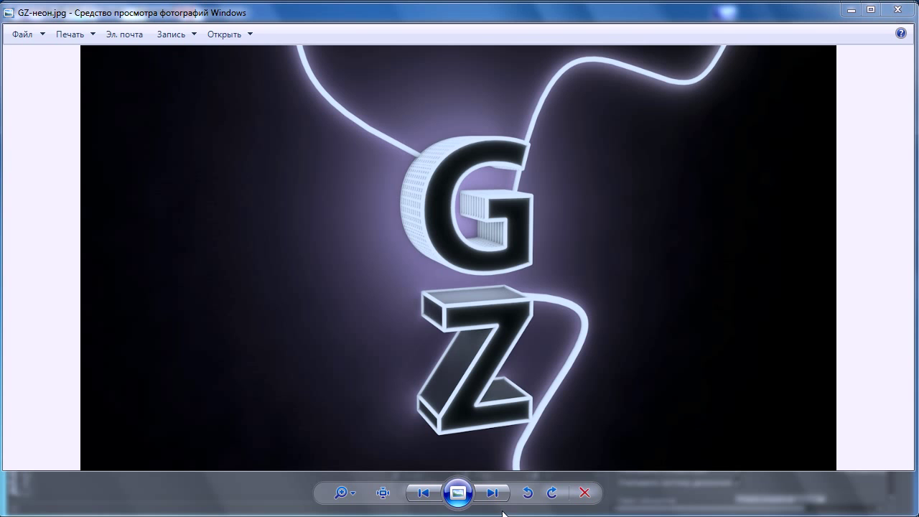
pyautogui.click(847, 11)
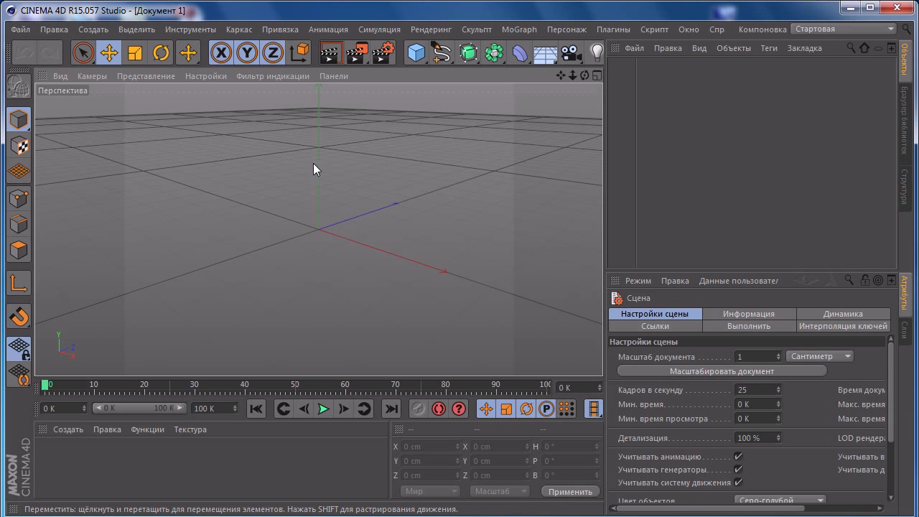
# Set the render output Width to 1280 and Height to 720 pixels in Render Settings.
pyautogui.click(383, 55)
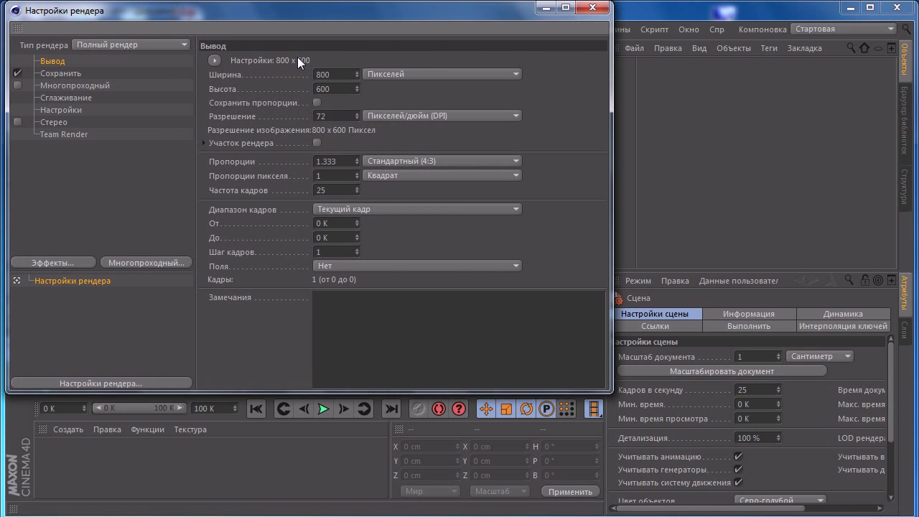
pyautogui.write('1280')
pyautogui.press('Tab')
pyautogui.write('720')
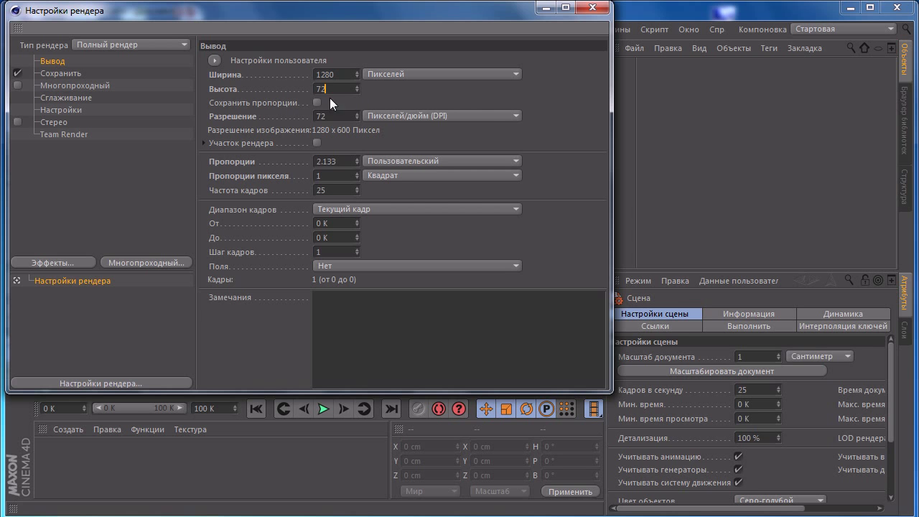
pyautogui.press('Tab')
pyautogui.click(593, 7)
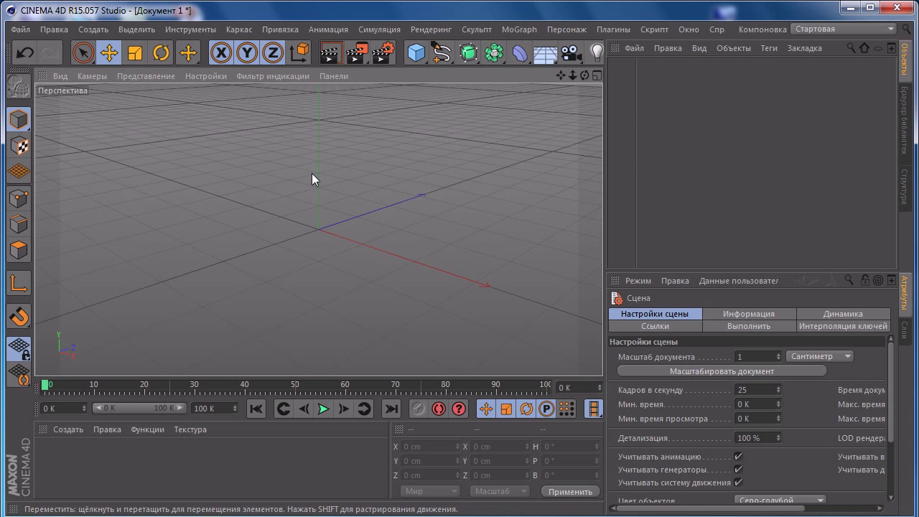
# Add a MoGraph Text object reading 'Текст' (20 cm deep, Segoe UI) to the empty scene.
pyautogui.moveTo(312, 173)
pyautogui.keyDown('alt'); pyautogui.mouseDown()
pyautogui.moveTo(330, 157)
pyautogui.moveTo(327, 202)
pyautogui.mouseUp(); pyautogui.keyUp('alt')
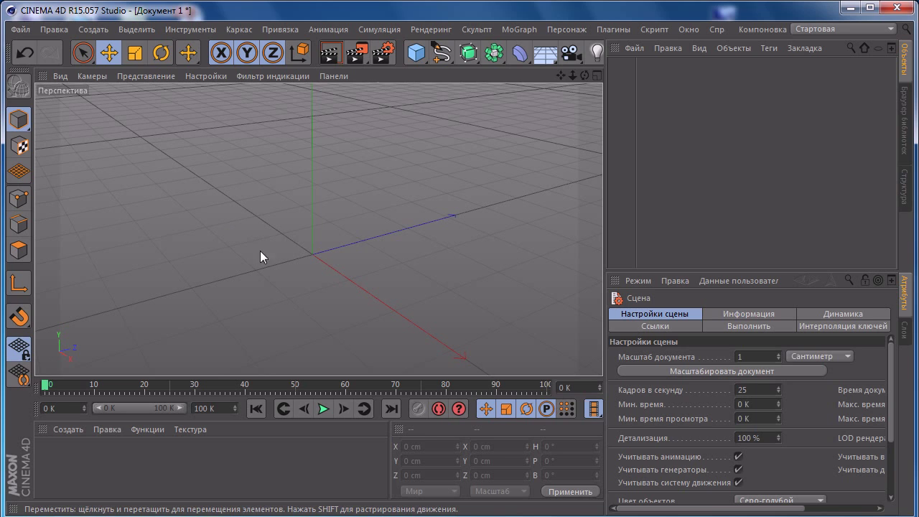
pyautogui.click(515, 30)
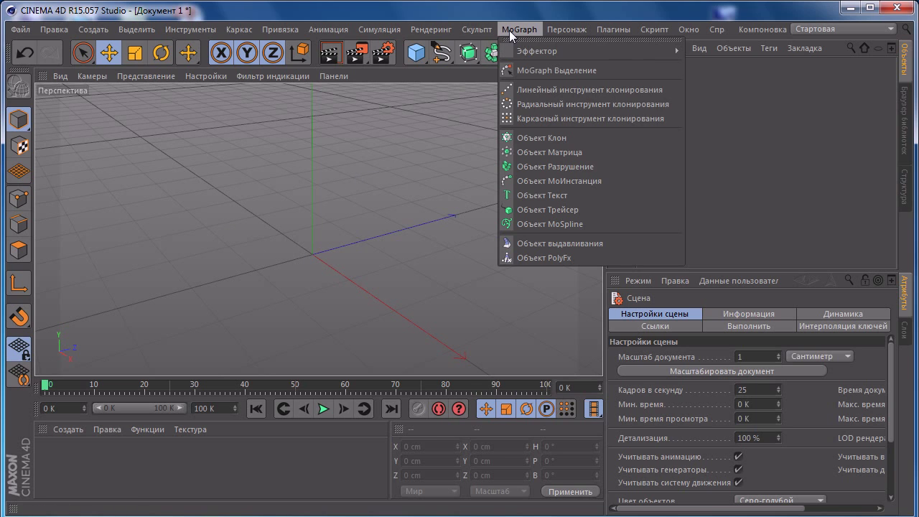
pyautogui.click(531, 195)
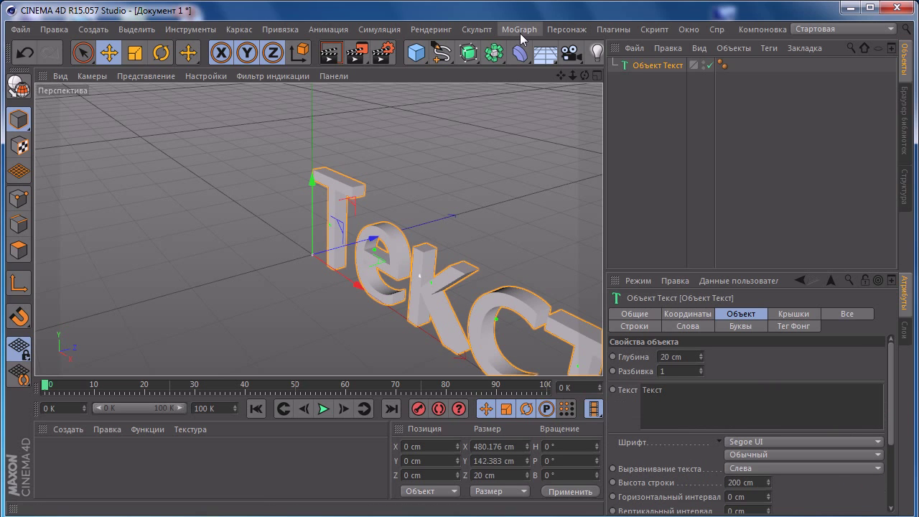
pyautogui.moveTo(337, 201)
pyautogui.keyDown('alt'); pyautogui.mouseDown()
pyautogui.moveTo(316, 235)
pyautogui.moveTo(117, 238)
pyautogui.moveTo(110, 254)
pyautogui.moveTo(290, 252)
pyautogui.mouseUp(); pyautogui.keyUp('alt')
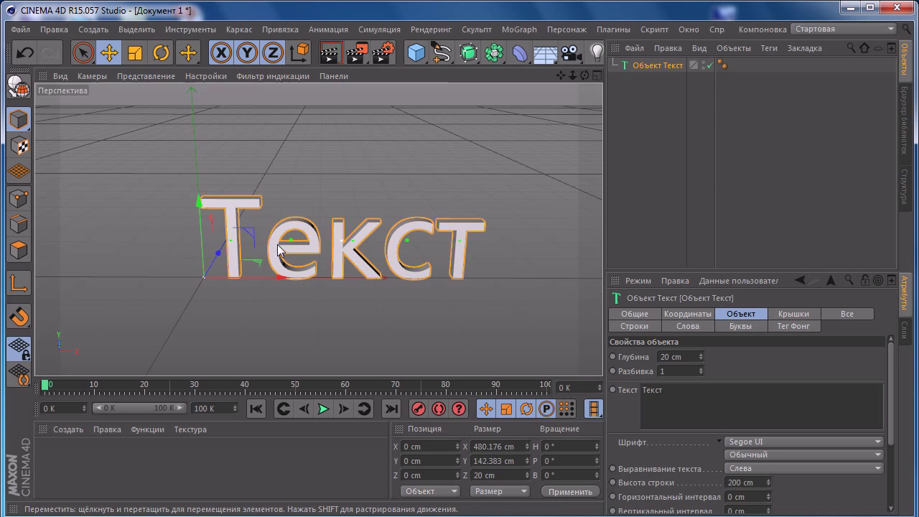
# Change the text to 'G', discarding an accidental duplicate of the object.
pyautogui.doubleClick(681, 398)
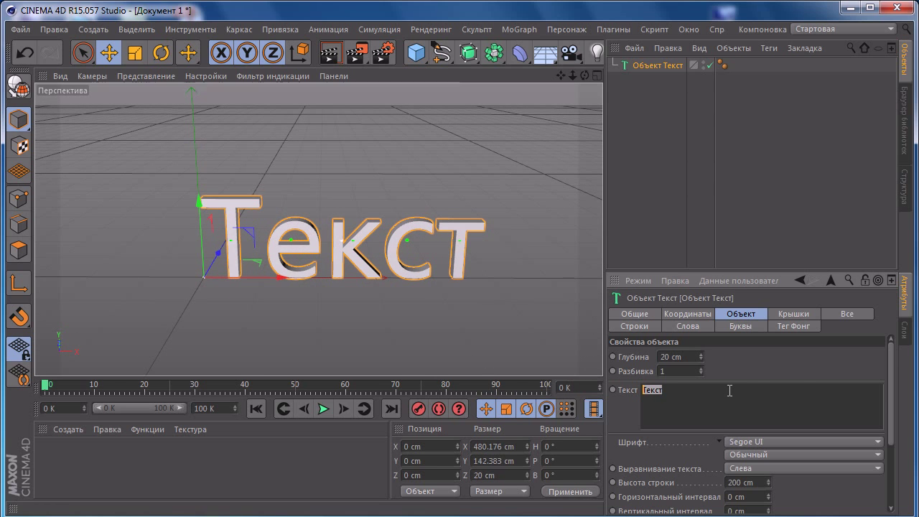
pyautogui.write('G')
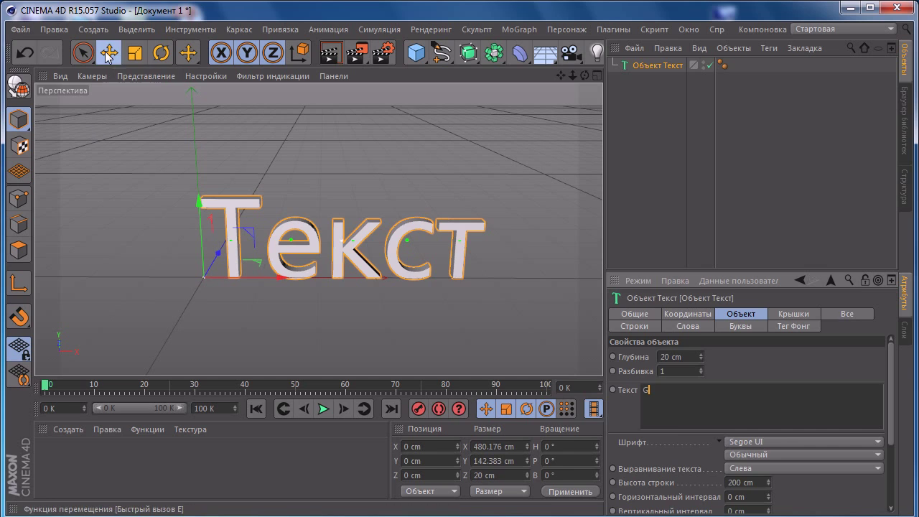
pyautogui.click(109, 53)
pyautogui.click(668, 65)
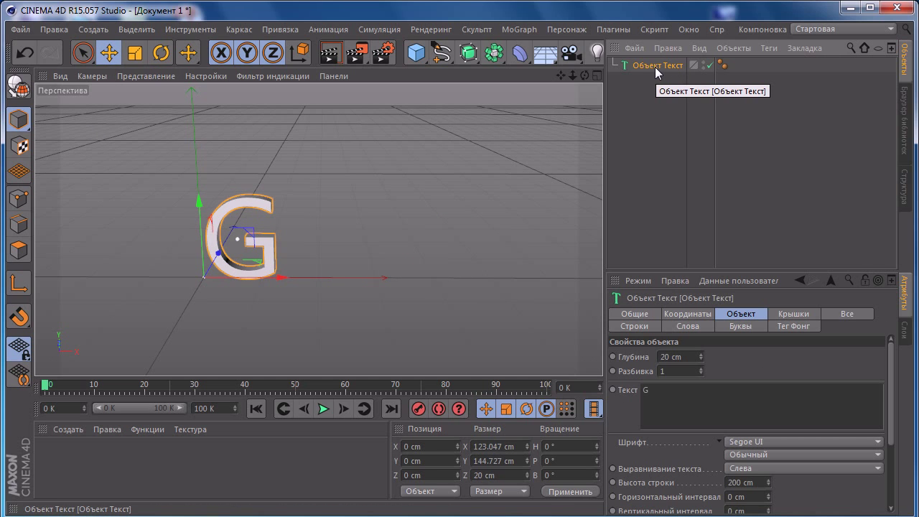
pyautogui.keyDown('ctrl'); pyautogui.moveTo(652, 66); pyautogui.dragTo(650, 91); pyautogui.keyUp('ctrl')
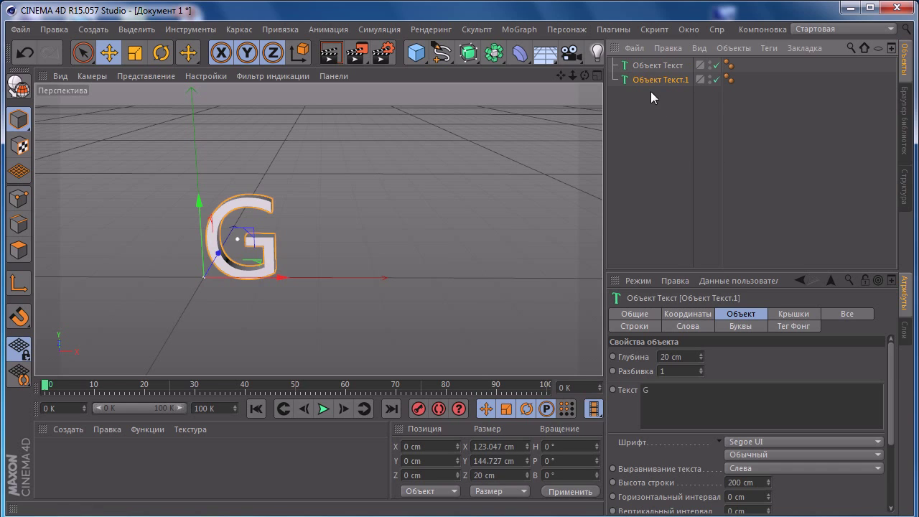
pyautogui.doubleClick(703, 391)
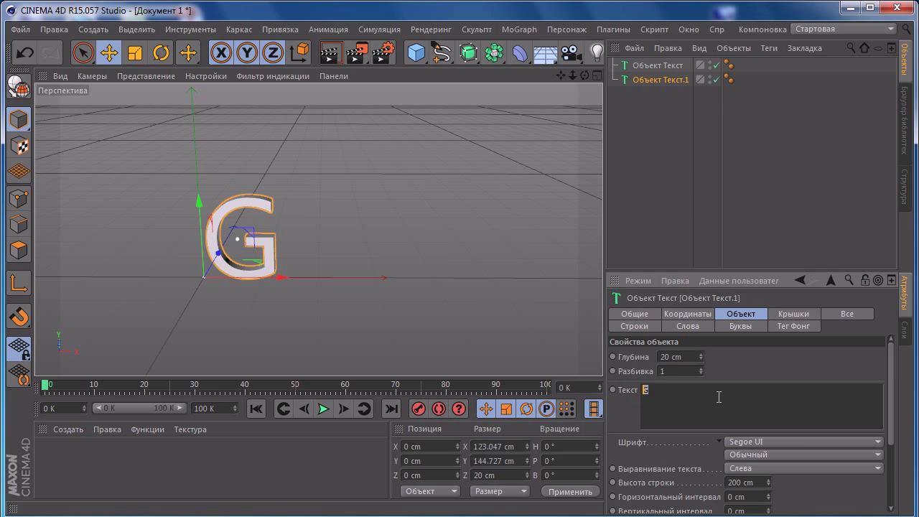
pyautogui.click(651, 80)
pyautogui.press('Delete')
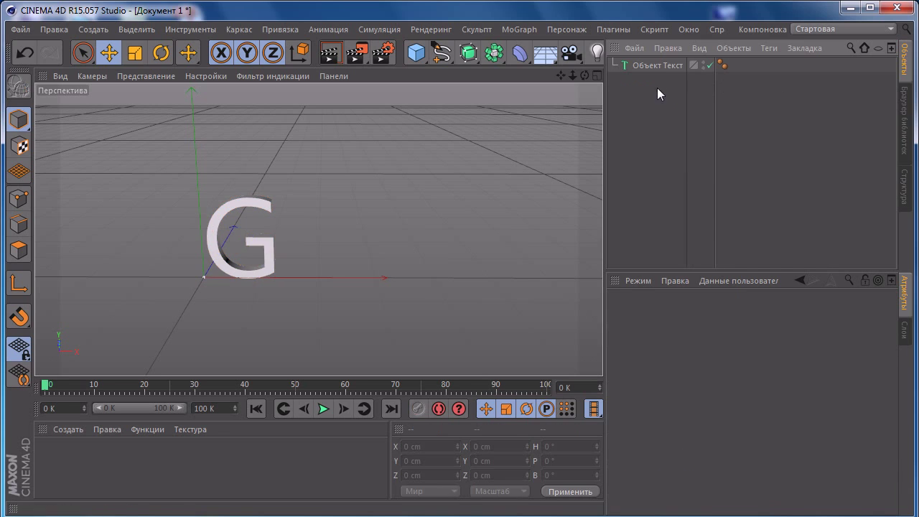
pyautogui.click(657, 66)
# Set the G's depth to 60 cm and its font to Traditional Arabic Bold.
pyautogui.click(675, 357)
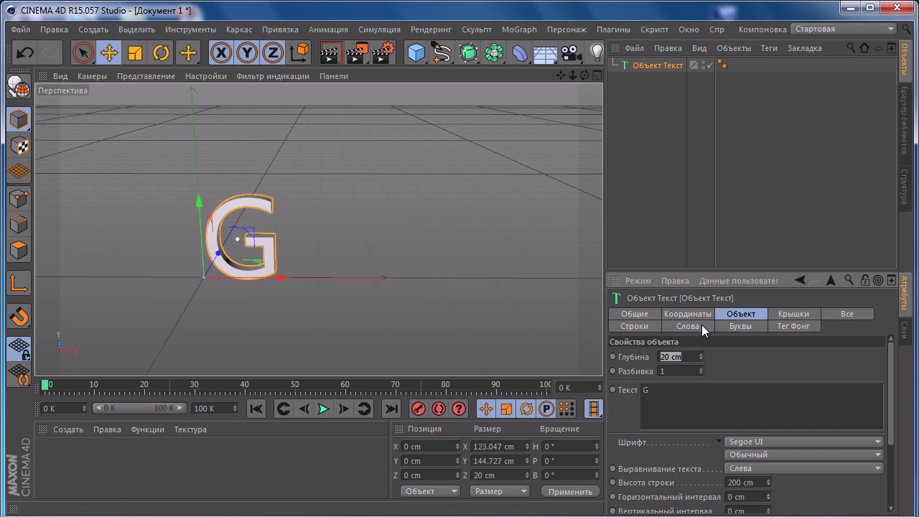
pyautogui.write('60')
pyautogui.press('Return')
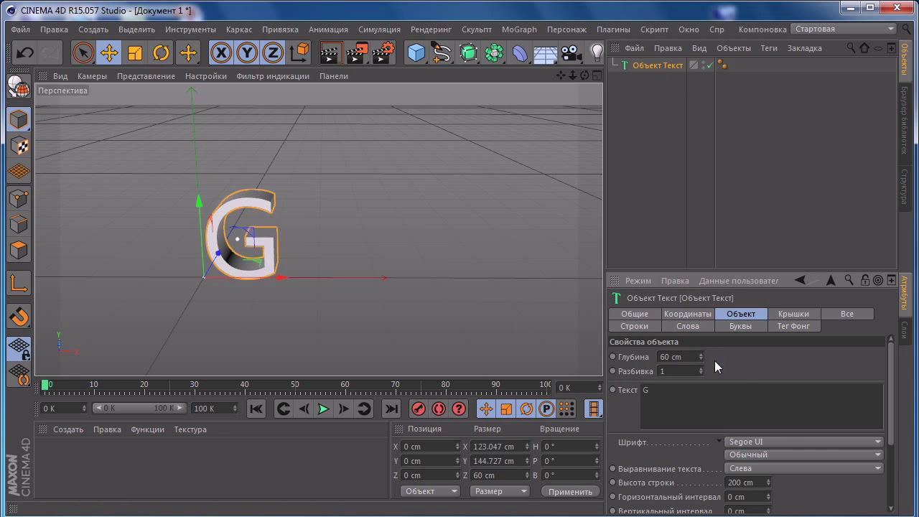
pyautogui.moveTo(276, 257)
pyautogui.keyDown('alt'); pyautogui.mouseDown()
pyautogui.moveTo(333, 233)
pyautogui.moveTo(290, 255)
pyautogui.moveTo(320, 264)
pyautogui.mouseUp(); pyautogui.keyUp('alt')
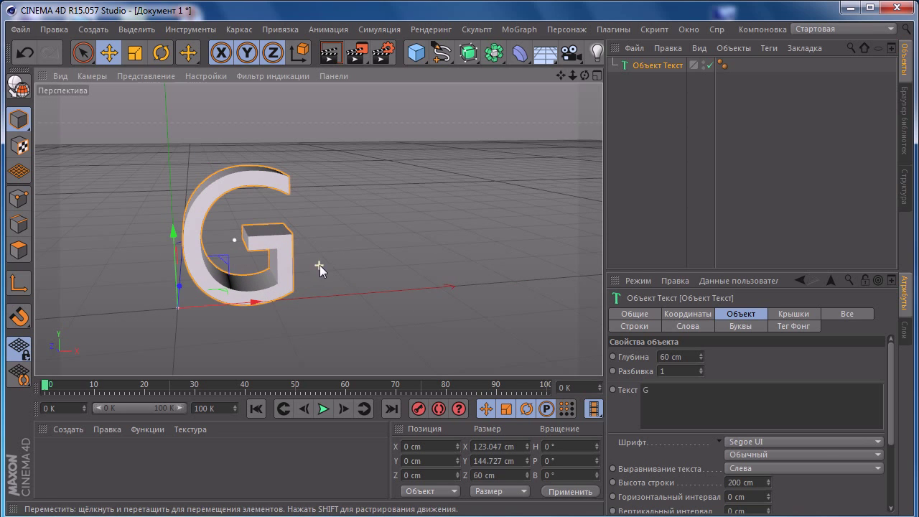
pyautogui.click(767, 442)
pyautogui.scroll(-6, 746, 309)
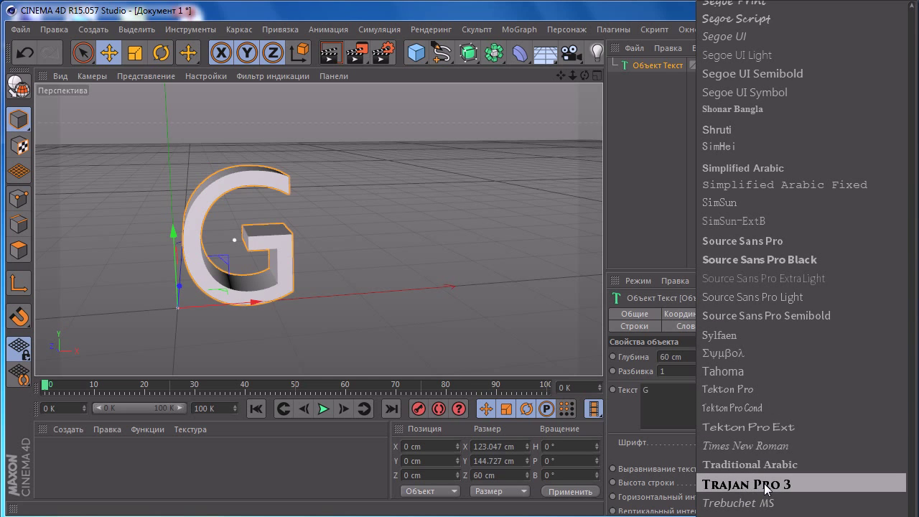
pyautogui.click(739, 485)
pyautogui.click(777, 441)
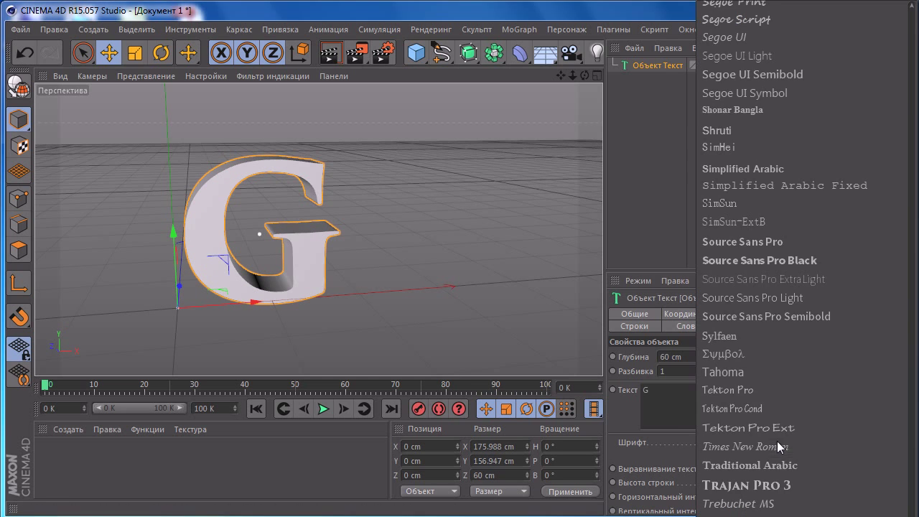
pyautogui.click(745, 466)
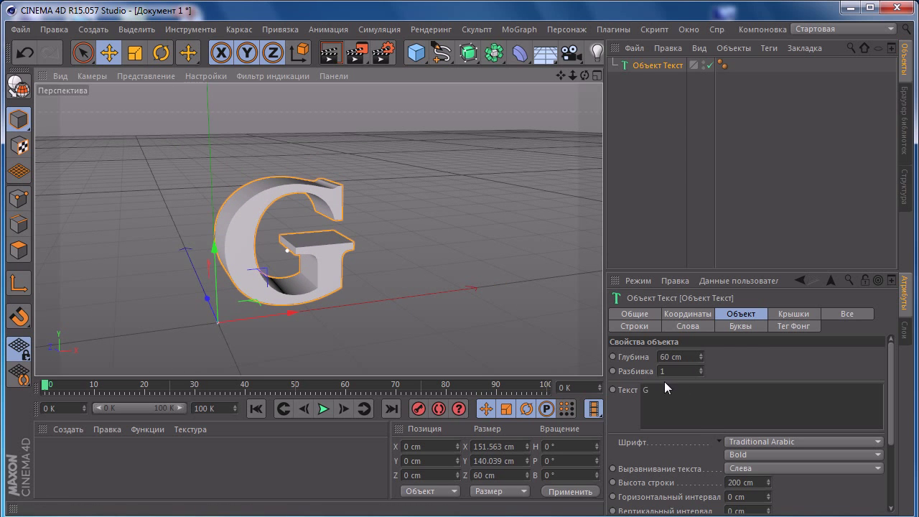
# Duplicate the G text object.
pyautogui.keyDown('ctrl'); pyautogui.moveTo(648, 80); pyautogui.dragTo(649, 83); pyautogui.keyUp('ctrl')
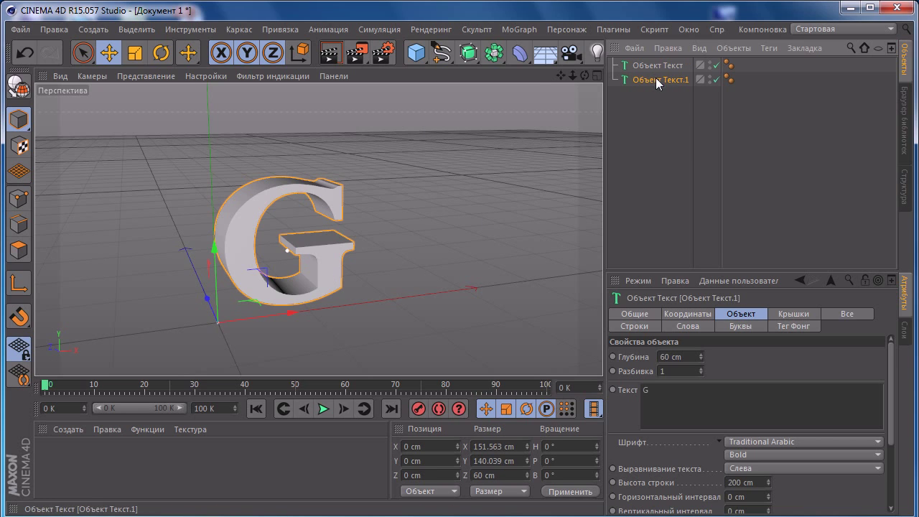
pyautogui.hotkey('ctrl', 'c')
pyautogui.hotkey('ctrl', 'v')
# Remove the extra copy, change the second copy's text to 'Z', and rename the objects G and Z.
pyautogui.press('Delete')
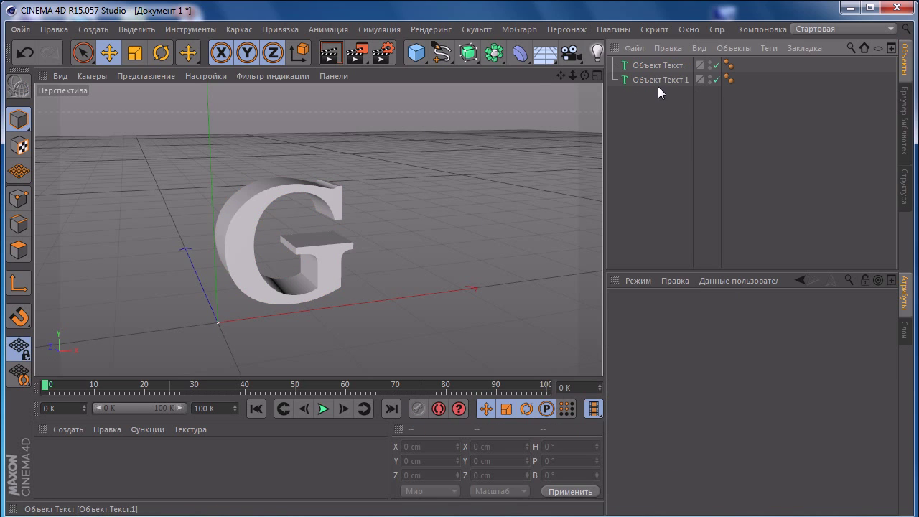
pyautogui.click(652, 80)
pyautogui.doubleClick(679, 404)
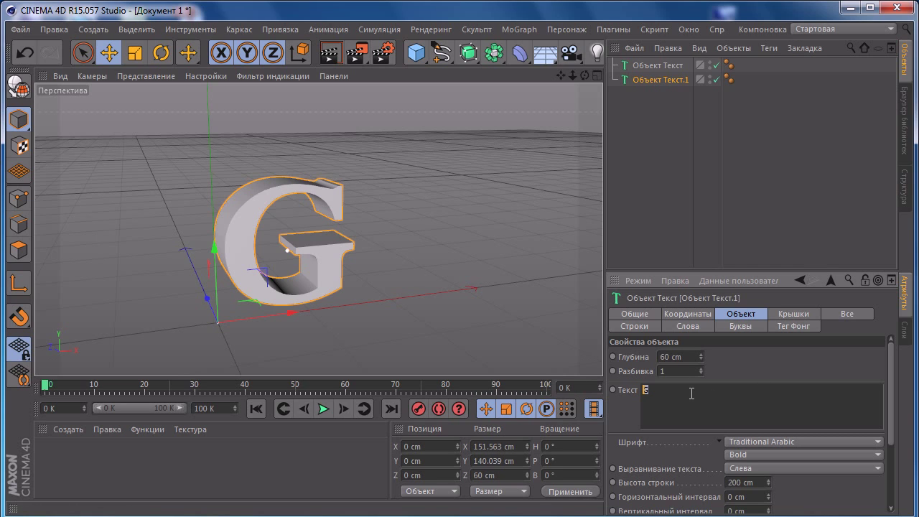
pyautogui.write('Z')
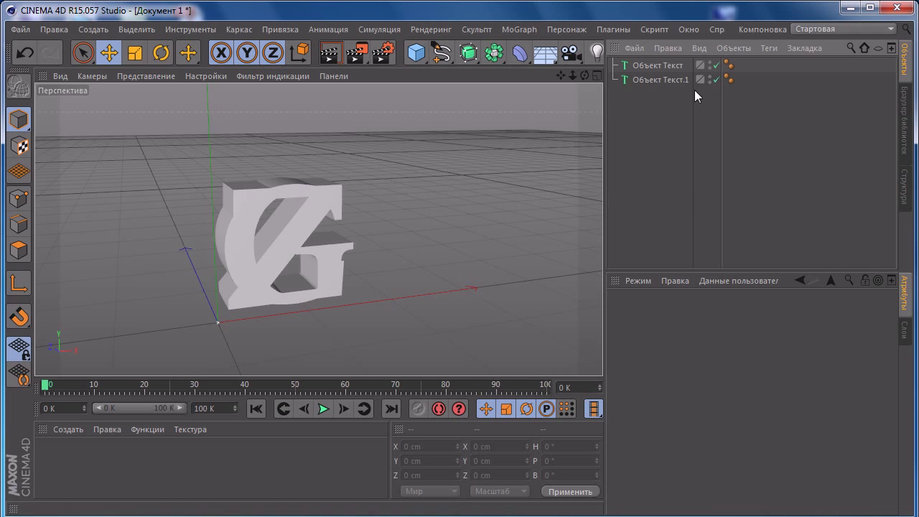
pyautogui.doubleClick(650, 68)
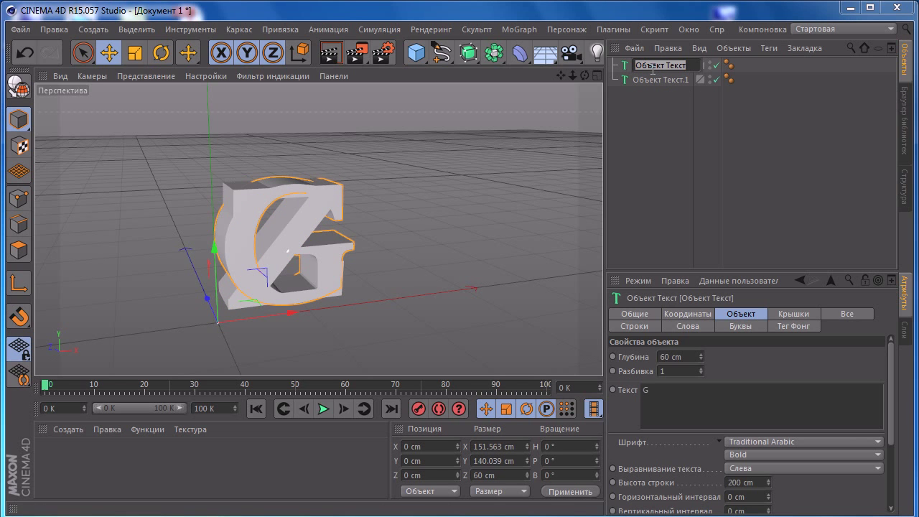
pyautogui.write('G')
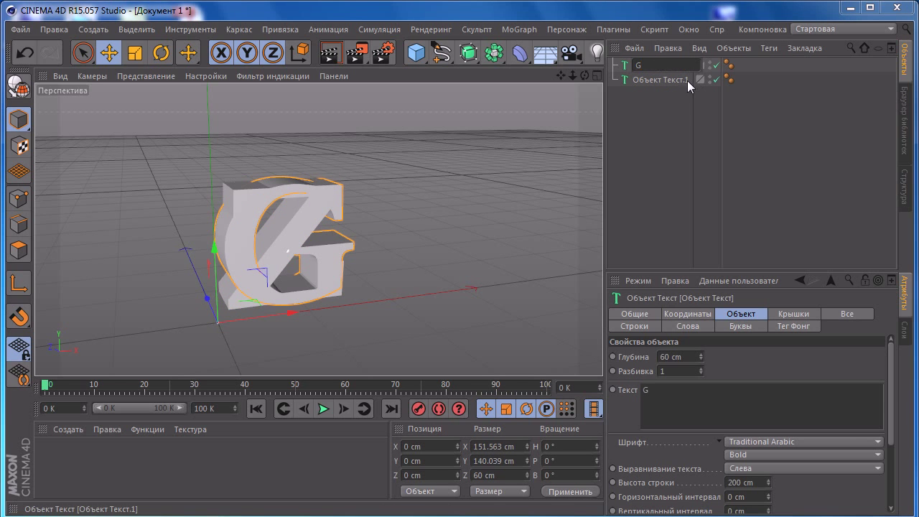
pyautogui.doubleClick(678, 80)
pyautogui.write('Z')
pyautogui.press('Return')
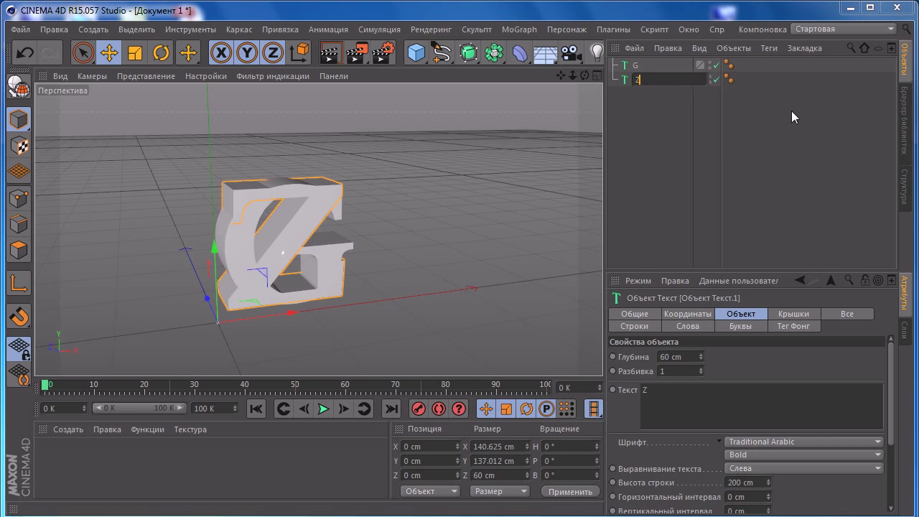
# Move the Z down to -150.47 cm on Y so it sits beneath the G.
pyautogui.moveTo(214, 248); pyautogui.dragTo(224, 294)
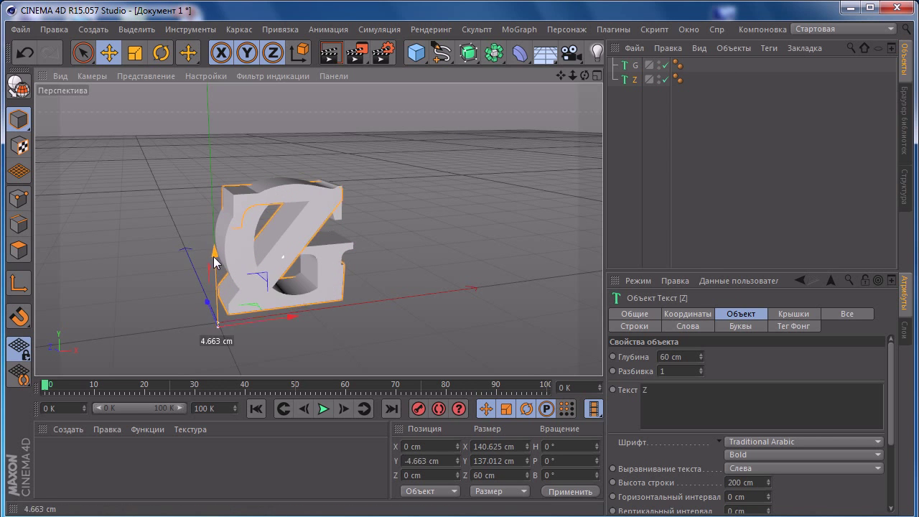
pyautogui.keyDown('alt'); pyautogui.moveTo(274, 192); pyautogui.dragTo(246, 305); pyautogui.keyUp('alt')
pyautogui.moveTo(253, 274)
pyautogui.keyDown('alt'); pyautogui.mouseDown()
pyautogui.moveTo(136, 266)
pyautogui.moveTo(328, 270)
pyautogui.moveTo(298, 281)
pyautogui.mouseUp(); pyautogui.keyUp('alt')
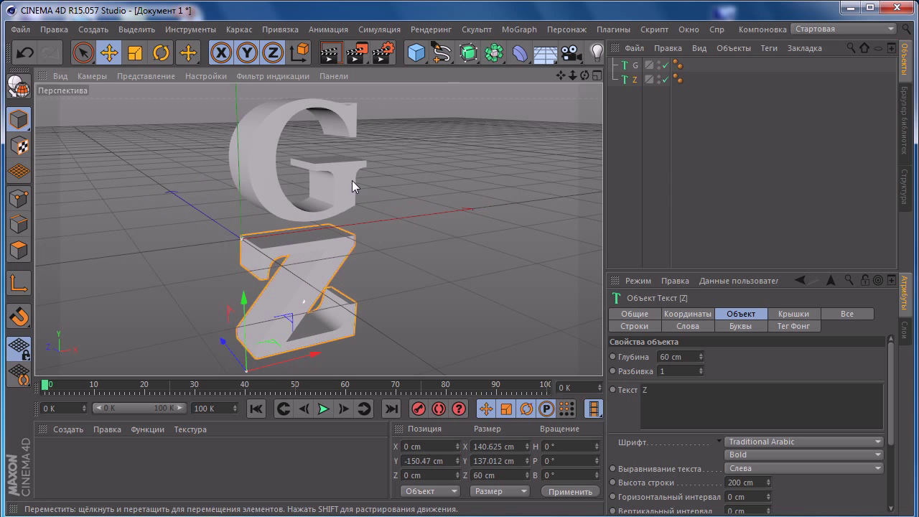
pyautogui.scroll(-2, 351, 187)
pyautogui.keyDown('alt'); pyautogui.moveTo(351, 187); pyautogui.dragTo(356, 180); pyautogui.keyUp('alt')
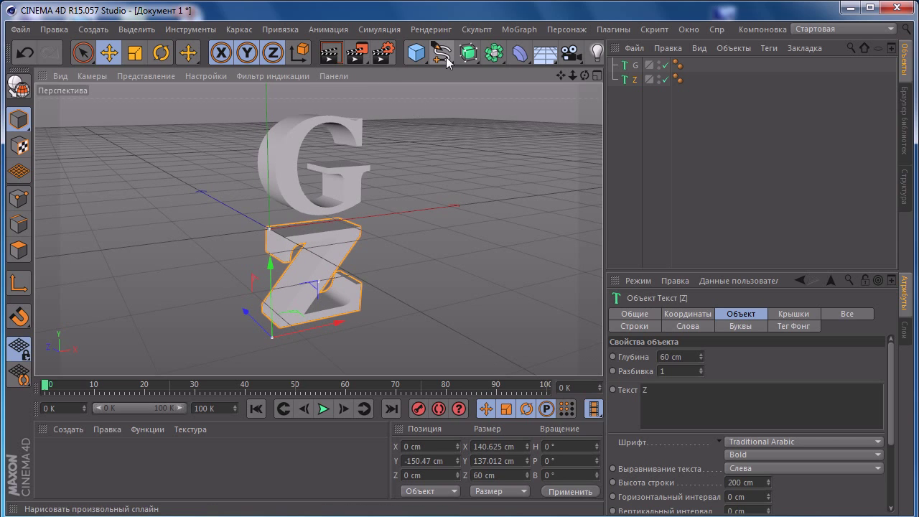
# Add a 400 × 400 cm plane object at the origin from the primitives palette.
pyautogui.click(417, 53)
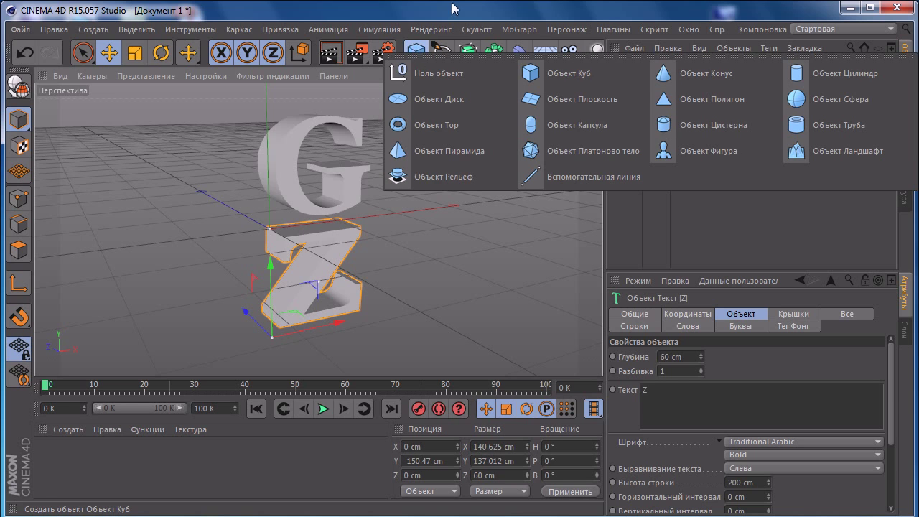
pyautogui.click(417, 53)
pyautogui.click(415, 54)
pyautogui.click(416, 53)
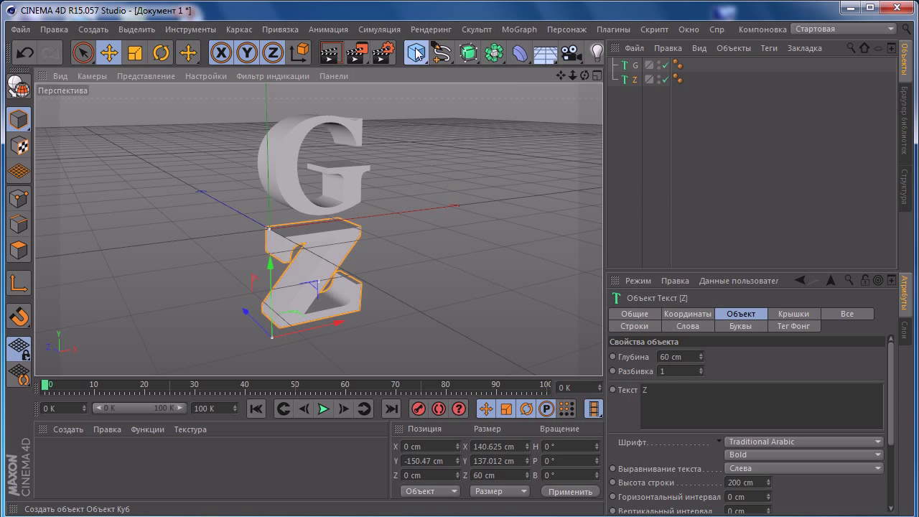
pyautogui.click(416, 53)
pyautogui.click(416, 53)
pyautogui.click(417, 53)
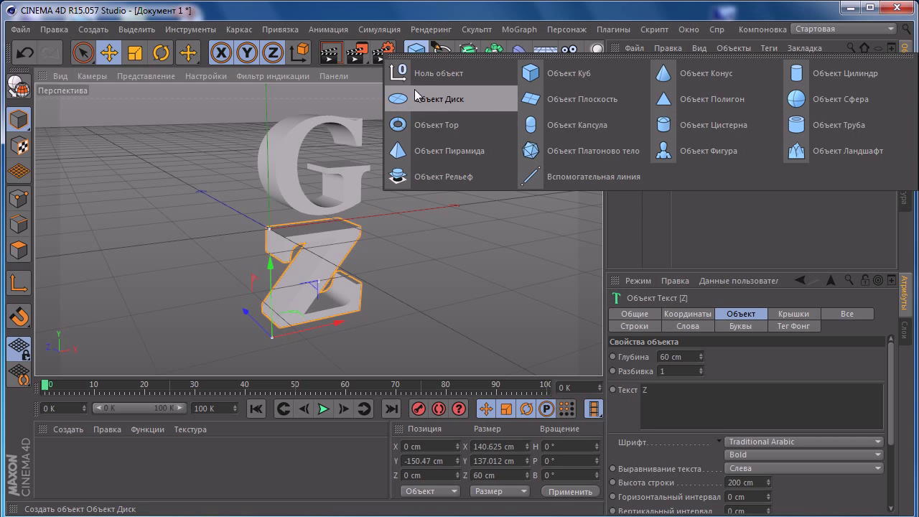
pyautogui.click(550, 103)
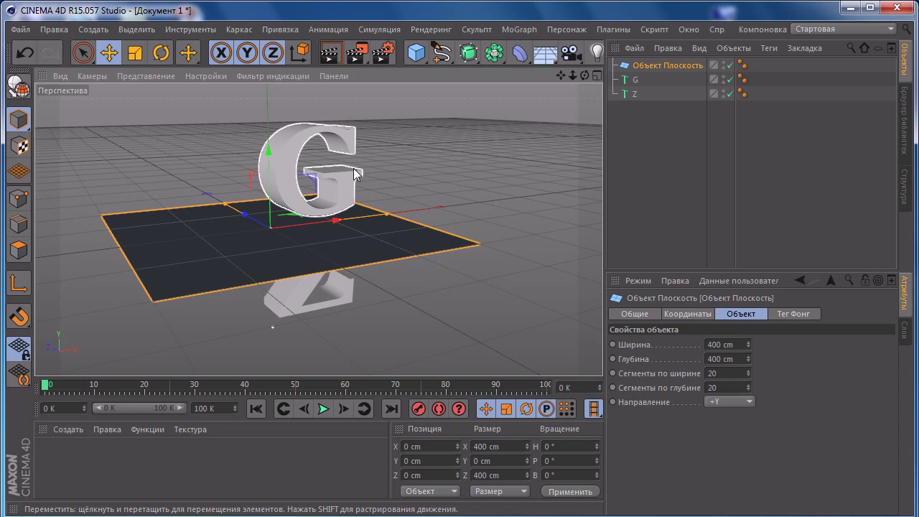
pyautogui.middleClick(428, 149)
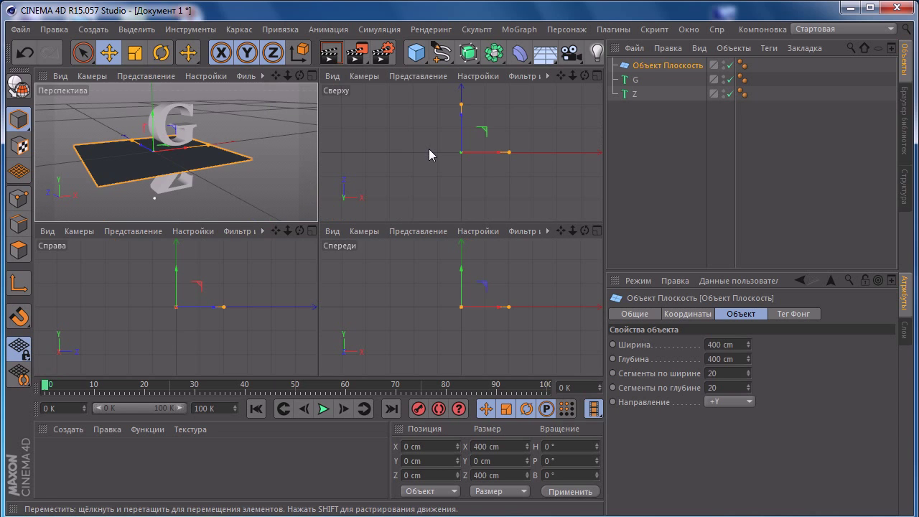
# Stand the plane upright by rotating it -90° in pitch in the side view.
pyautogui.middleClick(251, 265)
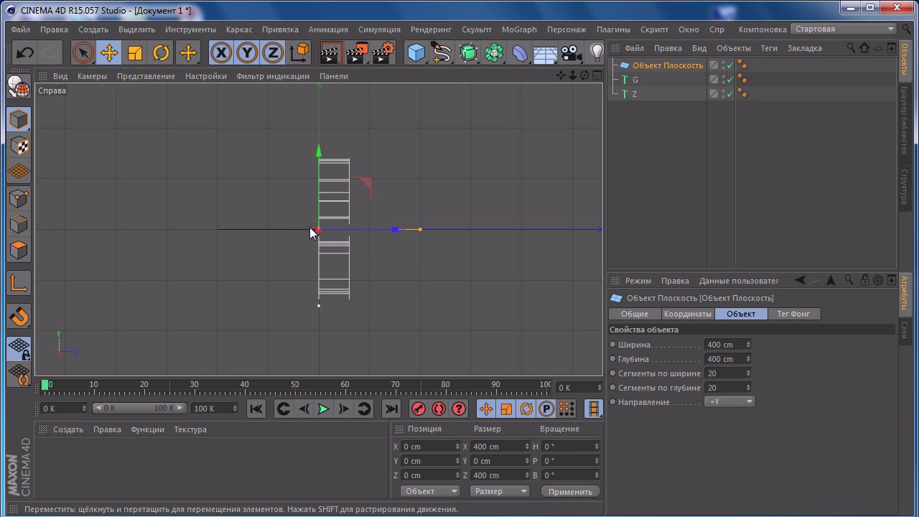
pyautogui.middleClick(370, 223)
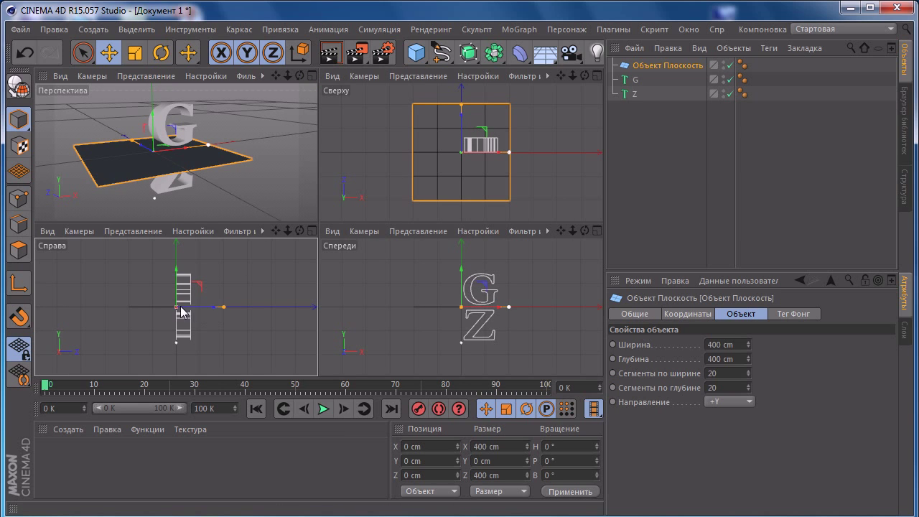
pyautogui.moveTo(213, 308); pyautogui.dragTo(227, 315)
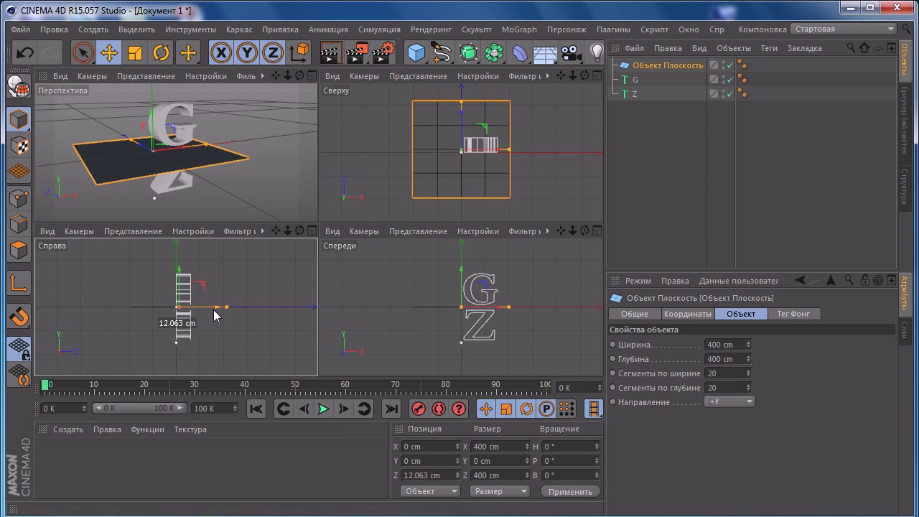
pyautogui.middleClick(234, 287)
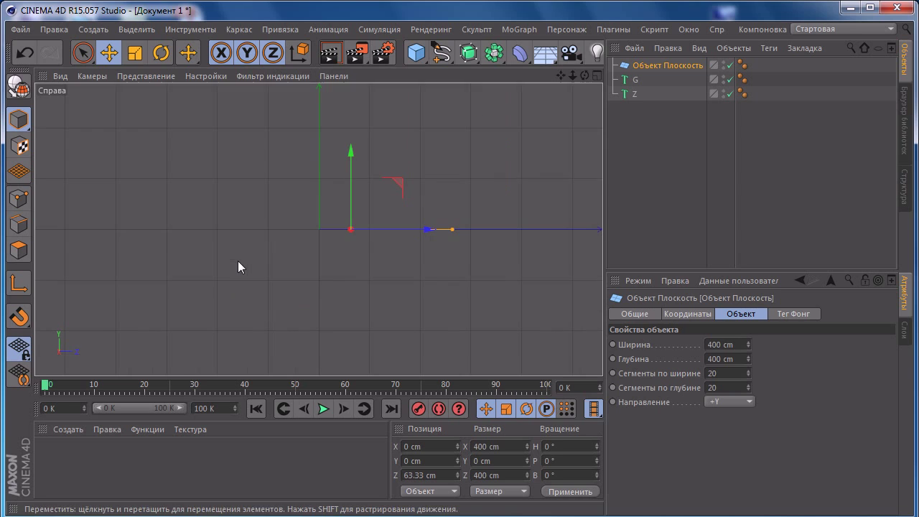
pyautogui.keyDown('alt'); pyautogui.moveTo(368, 164); pyautogui.dragTo(354, 160, button='middle'); pyautogui.keyUp('alt')
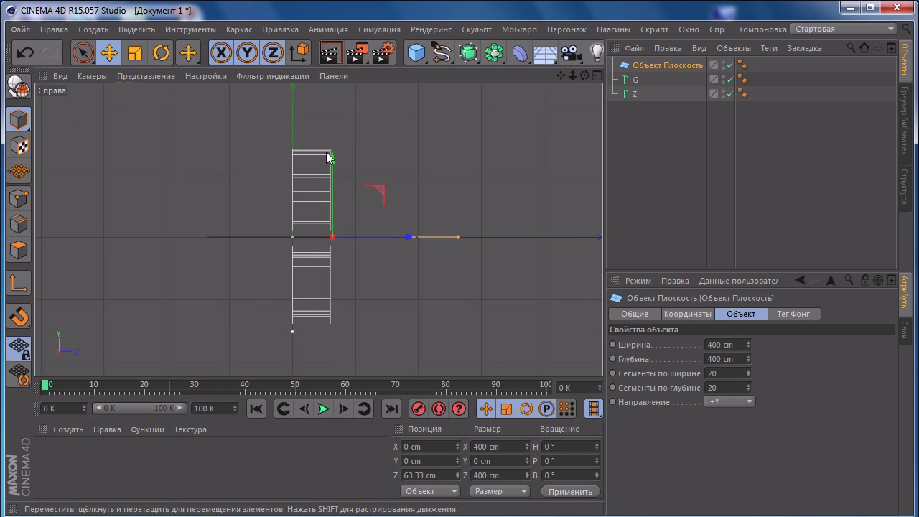
pyautogui.press('r')
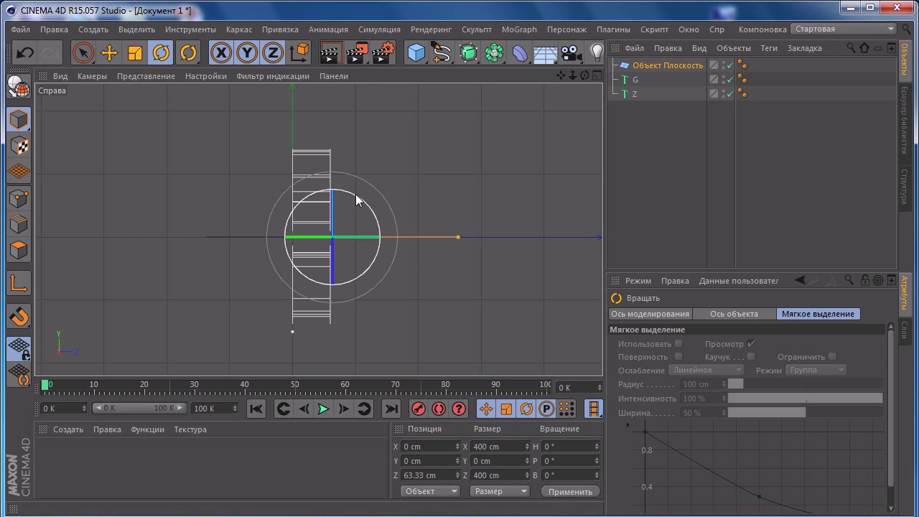
pyautogui.moveTo(355, 194); pyautogui.dragTo(365, 256)
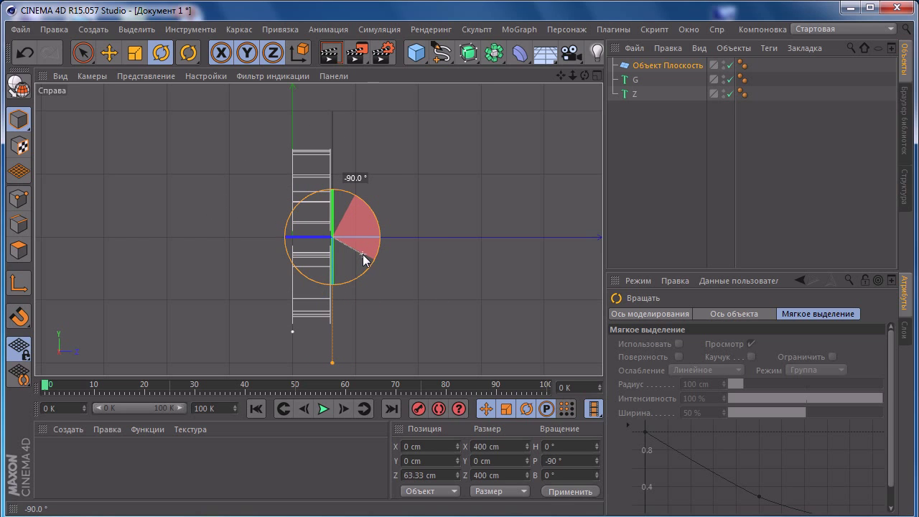
pyautogui.click(109, 53)
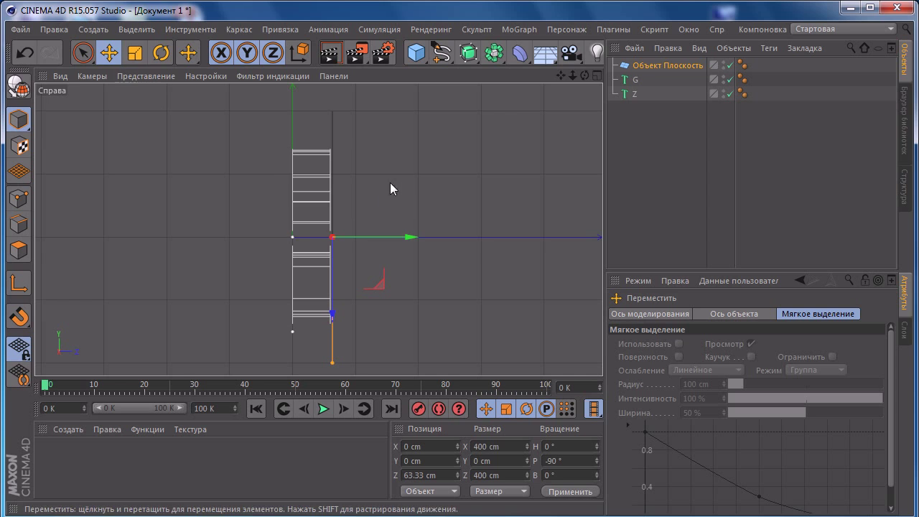
# Slide the plane back to Z 60.073 cm as a backdrop behind the letters.
pyautogui.middleClick(345, 202)
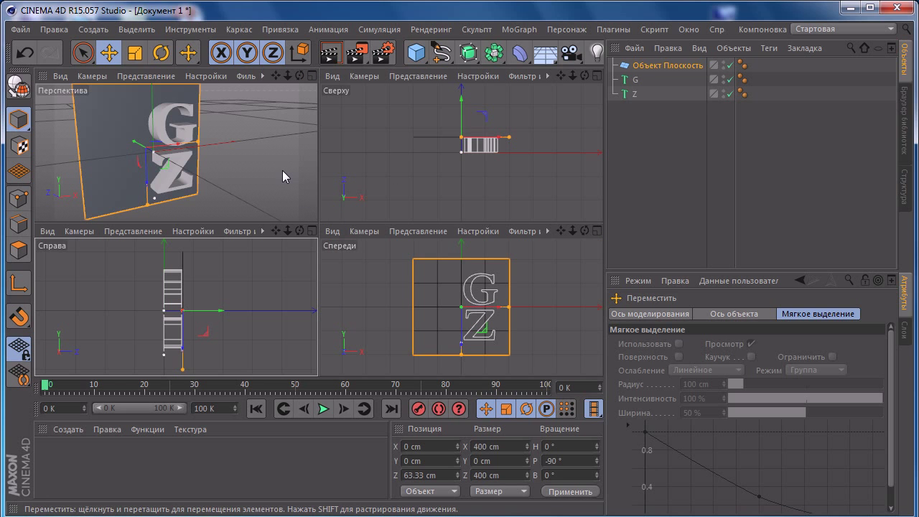
pyautogui.middleClick(270, 270)
pyautogui.moveTo(416, 242)
pyautogui.mouseDown()
pyautogui.moveTo(398, 240)
pyautogui.moveTo(406, 240)
pyautogui.mouseUp()
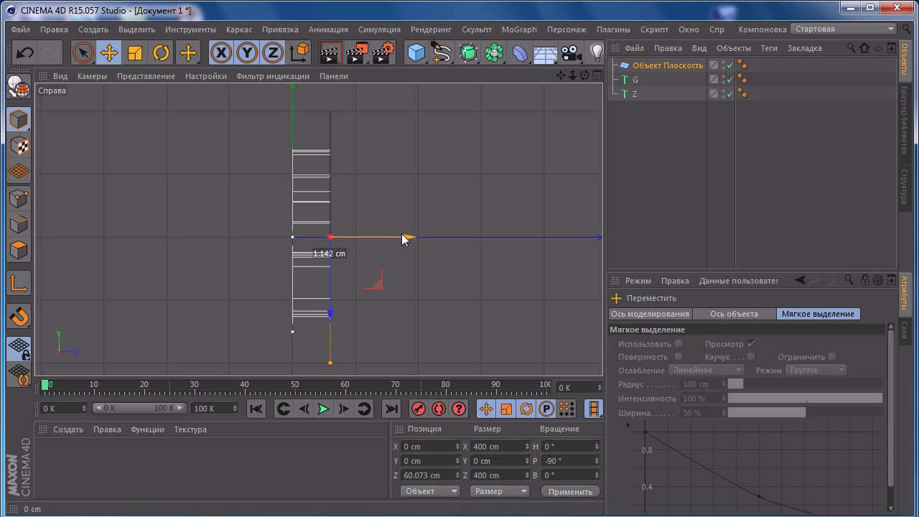
pyautogui.middleClick(364, 198)
pyautogui.middleClick(252, 149)
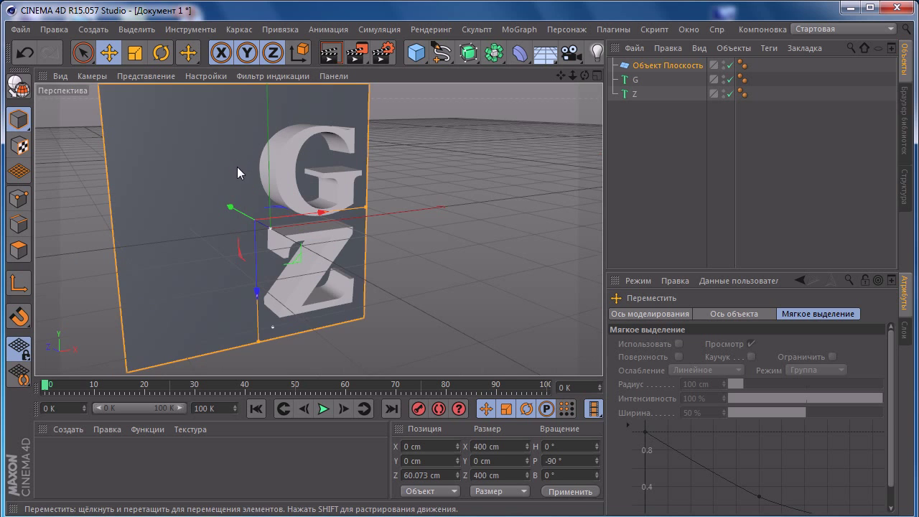
pyautogui.moveTo(237, 167)
pyautogui.keyDown('alt'); pyautogui.mouseDown()
pyautogui.moveTo(177, 191)
pyautogui.moveTo(224, 196)
pyautogui.mouseUp(); pyautogui.keyUp('alt')
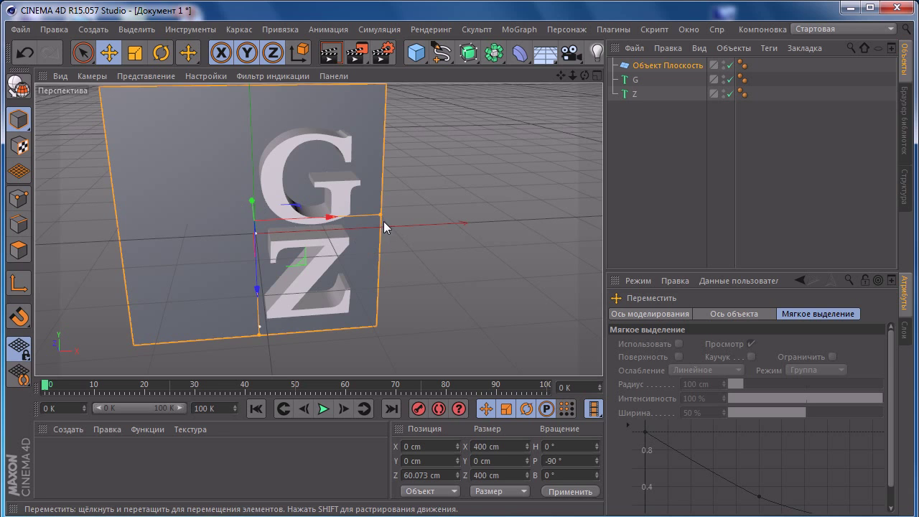
pyautogui.hotkey('ctrl', 'shift', 'z')
pyautogui.hotkey('ctrl', 'shift', 'z')
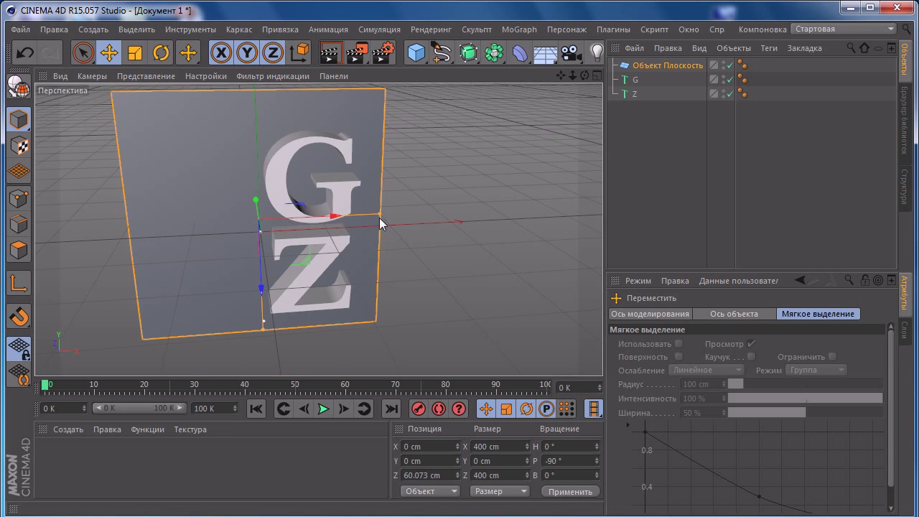
# Stretch and scale the backdrop plane to about 1369.91 × 1014.279 cm.
pyautogui.moveTo(379, 215); pyautogui.dragTo(561, 182)
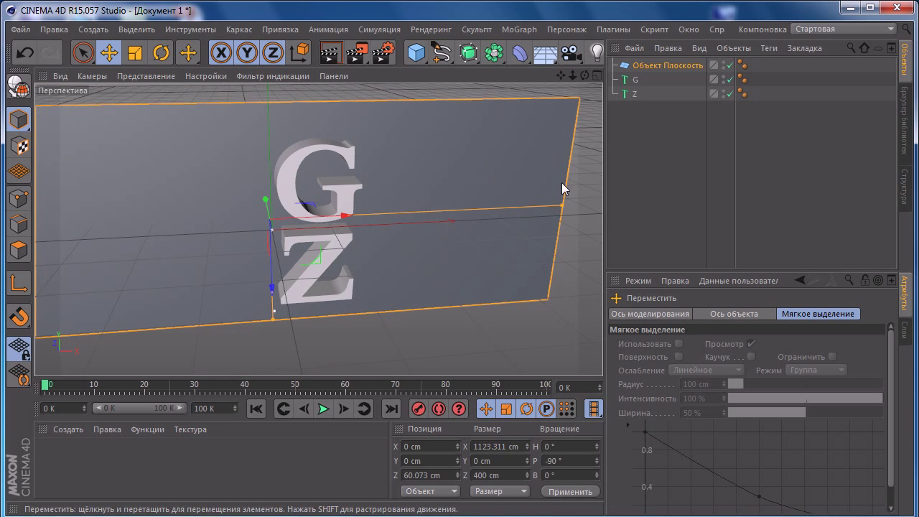
pyautogui.moveTo(274, 310); pyautogui.dragTo(274, 370)
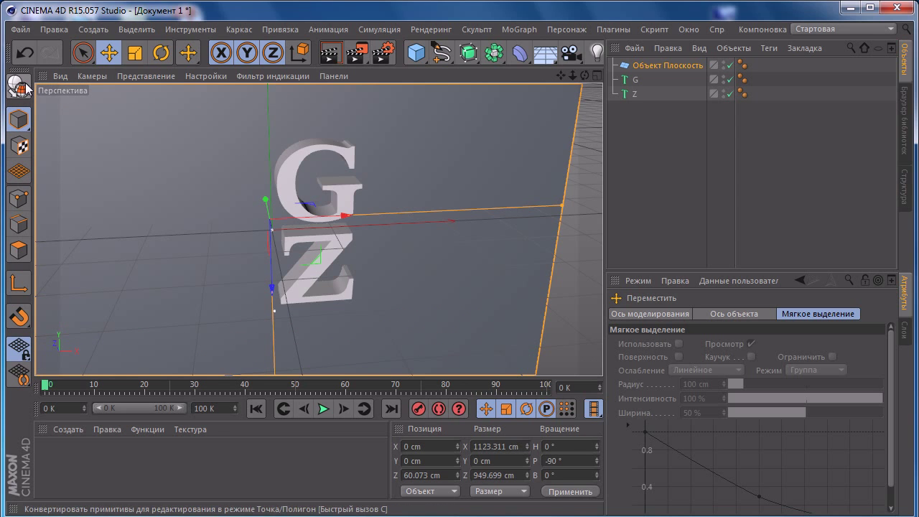
pyautogui.click(138, 56)
pyautogui.moveTo(186, 129)
pyautogui.keyDown('alt'); pyautogui.mouseDown()
pyautogui.moveTo(233, 160)
pyautogui.moveTo(259, 132)
pyautogui.moveTo(188, 176)
pyautogui.moveTo(215, 178)
pyautogui.moveTo(124, 233)
pyautogui.moveTo(247, 186)
pyautogui.mouseUp(); pyautogui.keyUp('alt')
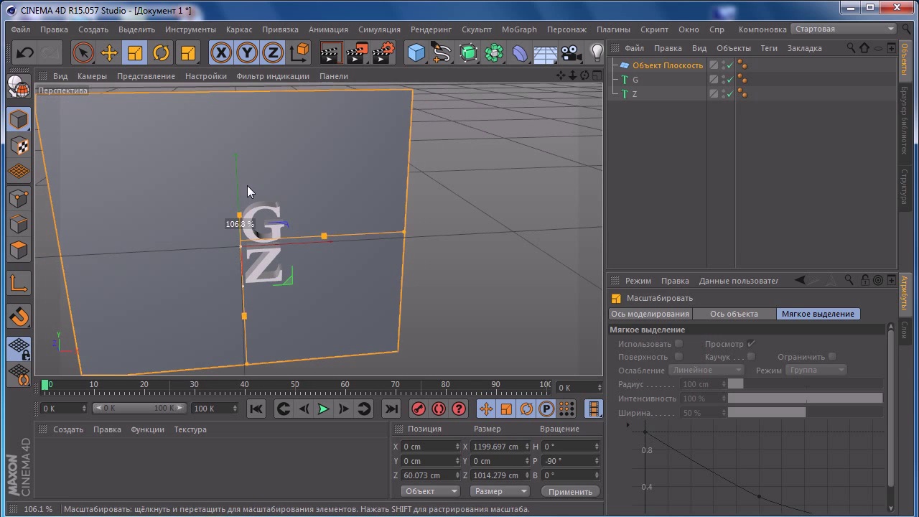
pyautogui.moveTo(406, 237)
pyautogui.mouseDown()
pyautogui.moveTo(461, 229)
pyautogui.moveTo(429, 235)
pyautogui.mouseUp()
pyautogui.moveTo(166, 211)
pyautogui.keyDown('alt'); pyautogui.mouseDown()
pyautogui.moveTo(375, 242)
pyautogui.moveTo(352, 201)
pyautogui.moveTo(370, 200)
pyautogui.moveTo(338, 236)
pyautogui.mouseUp(); pyautogui.keyUp('alt')
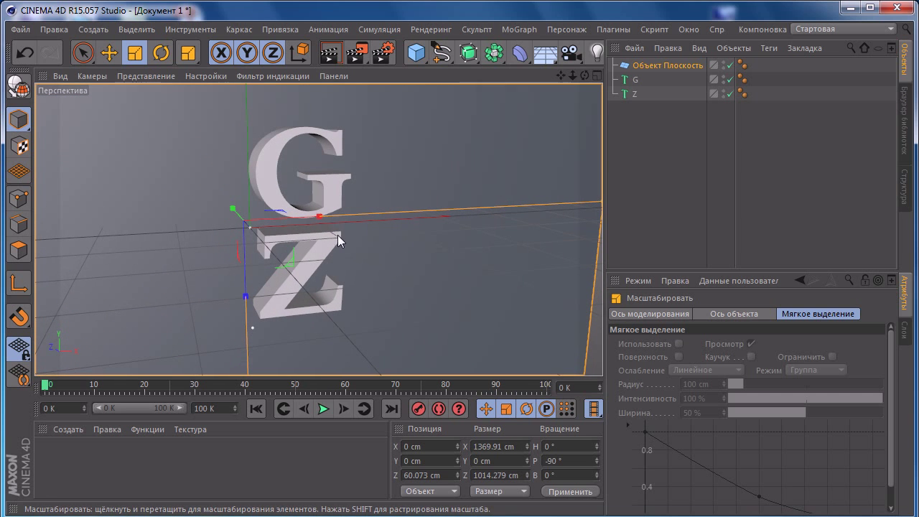
pyautogui.click(109, 52)
pyautogui.moveTo(199, 180)
pyautogui.keyDown('alt'); pyautogui.mouseDown()
pyautogui.moveTo(303, 225)
pyautogui.moveTo(328, 222)
pyautogui.mouseUp(); pyautogui.keyUp('alt')
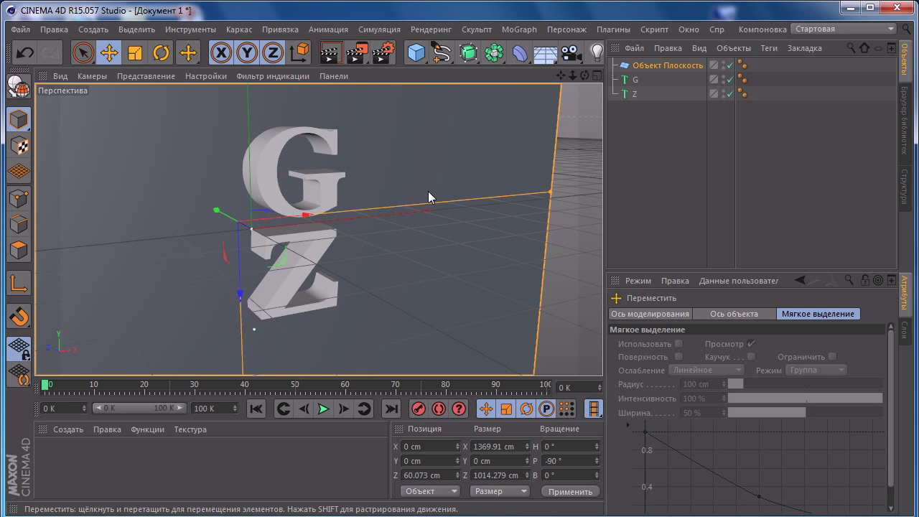
pyautogui.middleClick(431, 151)
pyautogui.middleClick(368, 257)
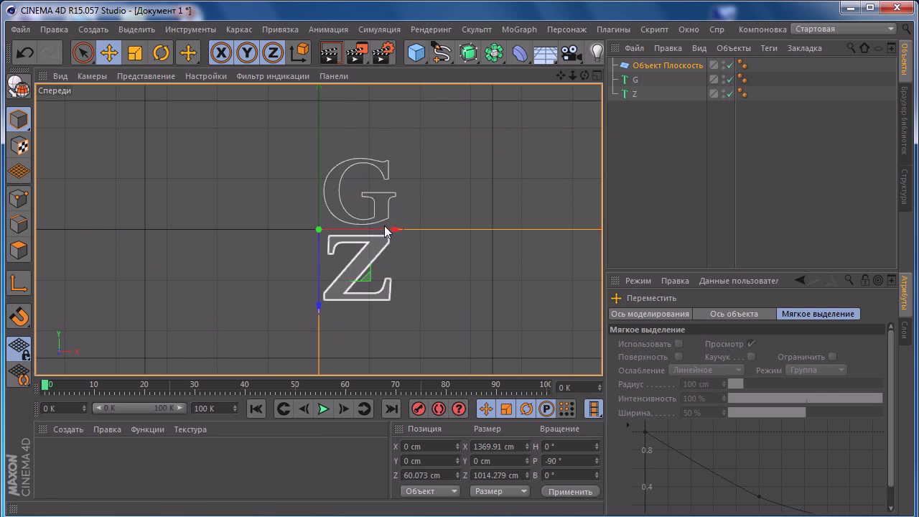
# Draw a cubic spline from the G curving up to the top left.
pyautogui.click(440, 53)
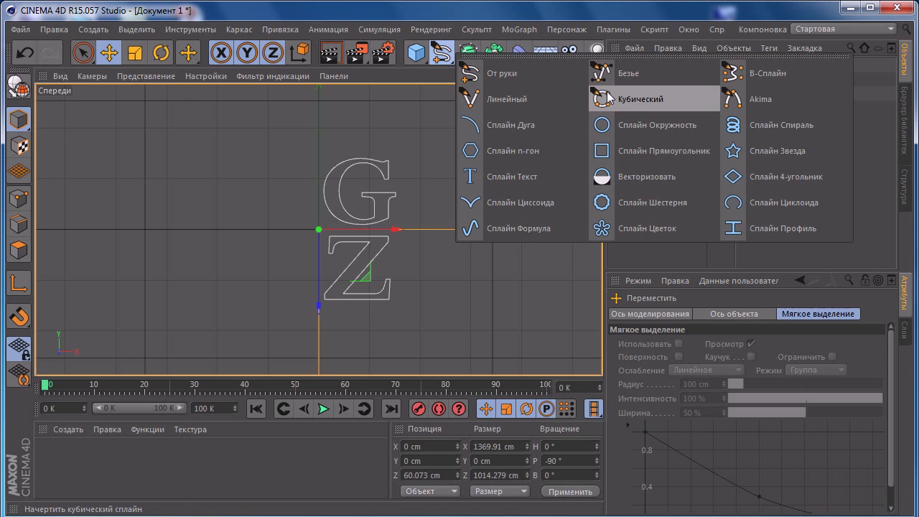
pyautogui.click(608, 97)
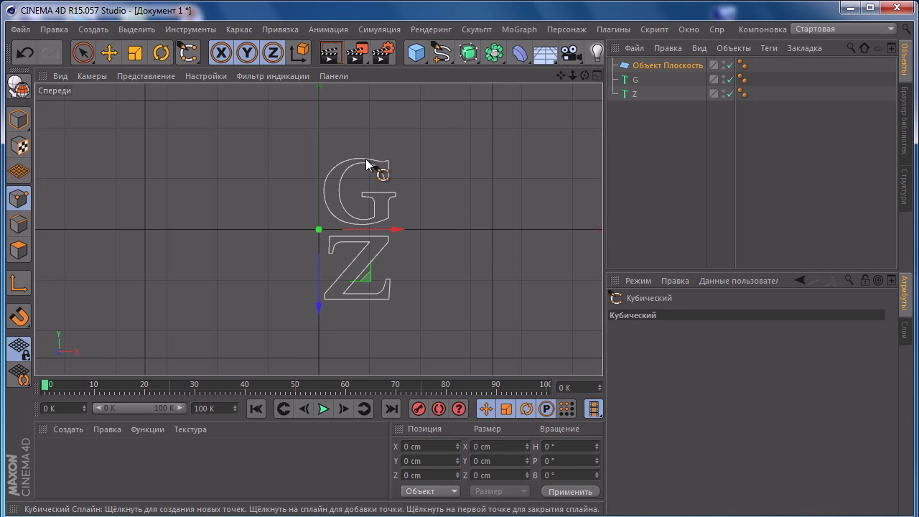
pyautogui.moveTo(367, 236)
pyautogui.mouseDown(button='middle')
pyautogui.moveTo(414, 213)
pyautogui.moveTo(416, 229)
pyautogui.mouseUp(button='middle')
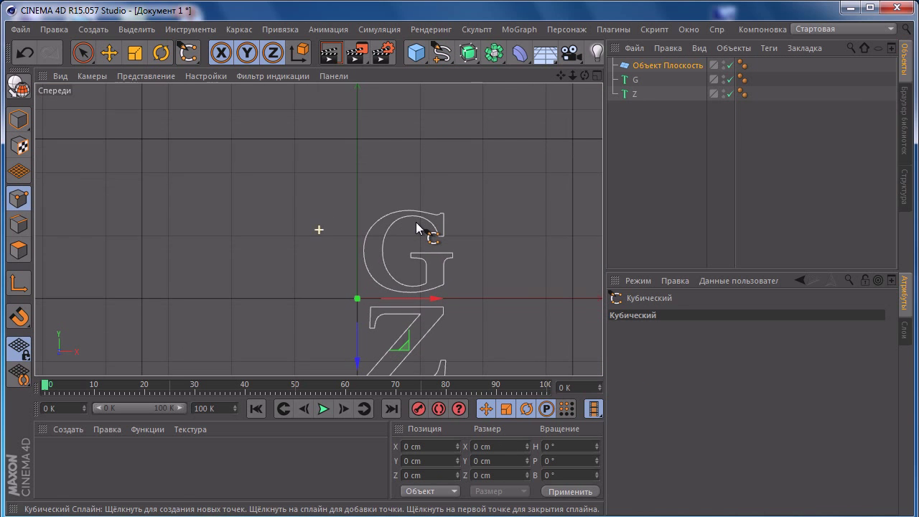
pyautogui.scroll(2, 410, 228)
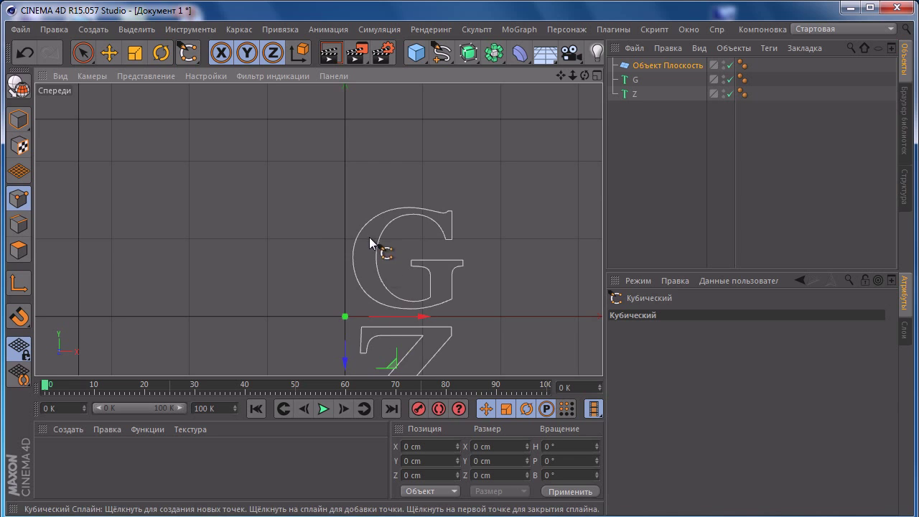
pyautogui.click(371, 262)
pyautogui.click(266, 229)
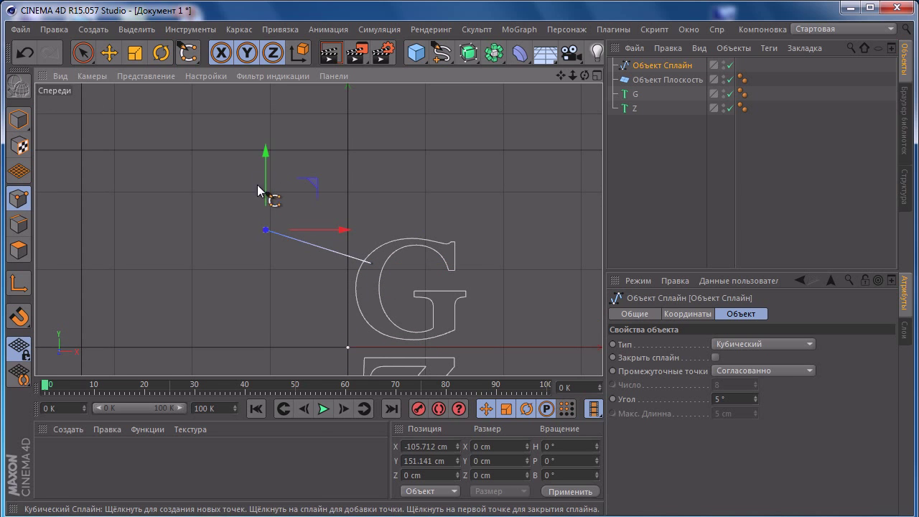
pyautogui.click(262, 141)
pyautogui.moveTo(250, 152)
pyautogui.keyDown('alt'); pyautogui.mouseDown(button='middle')
pyautogui.moveTo(291, 240)
pyautogui.moveTo(349, 242)
pyautogui.moveTo(582, 193)
pyautogui.mouseUp(button='middle'); pyautogui.keyUp('alt')
pyautogui.click(166, 128)
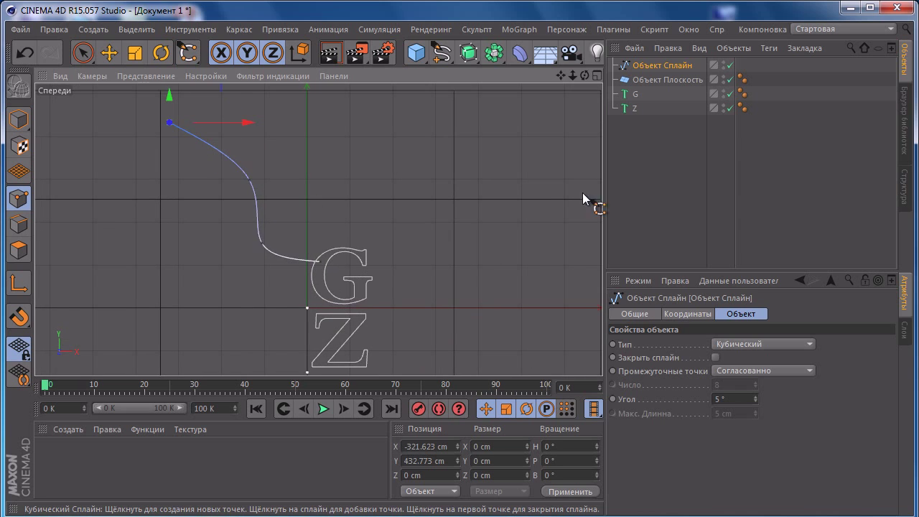
pyautogui.click(740, 168)
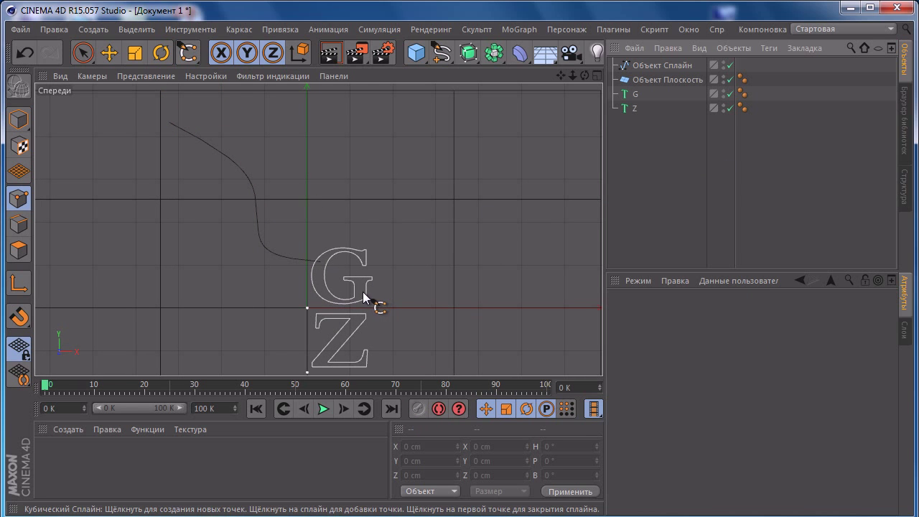
# Draw a second cubic spline from the G sweeping right and rising to the top right.
pyautogui.click(363, 293)
pyautogui.click(443, 313)
pyautogui.click(480, 227)
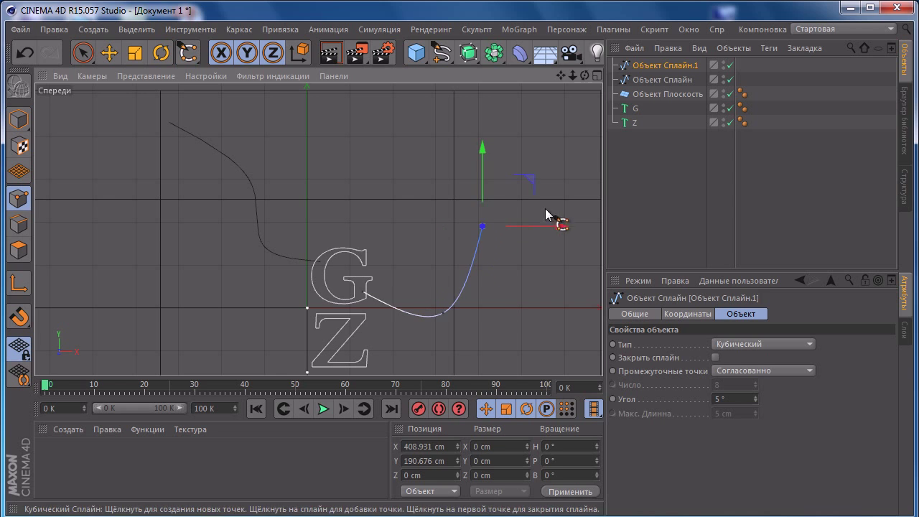
pyautogui.click(566, 198)
pyautogui.click(582, 124)
pyautogui.scroll(-2, 478, 246)
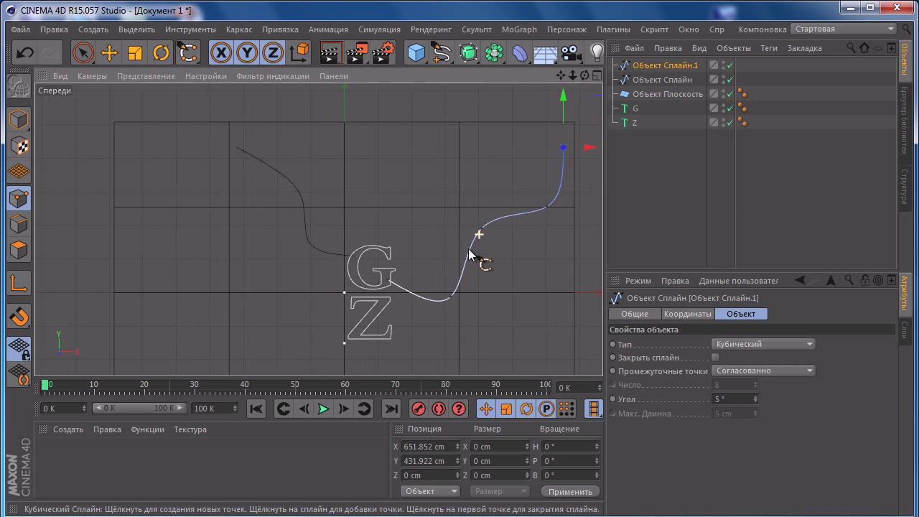
pyautogui.keyDown('alt'); pyautogui.moveTo(478, 246); pyautogui.dragTo(595, 200, button='middle'); pyautogui.keyUp('alt')
pyautogui.click(739, 188)
pyautogui.scroll(1, 447, 272)
pyautogui.scroll(1, 379, 271)
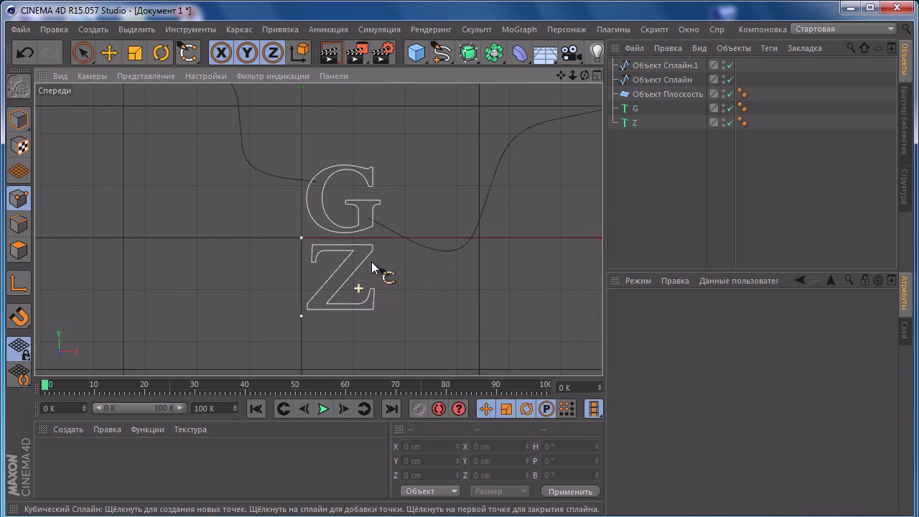
pyautogui.scroll(1, 327, 229)
# Draw a third cubic spline curving down below the Z, undoing stray points.
pyautogui.click(327, 230)
pyautogui.scroll(-2, 312, 269)
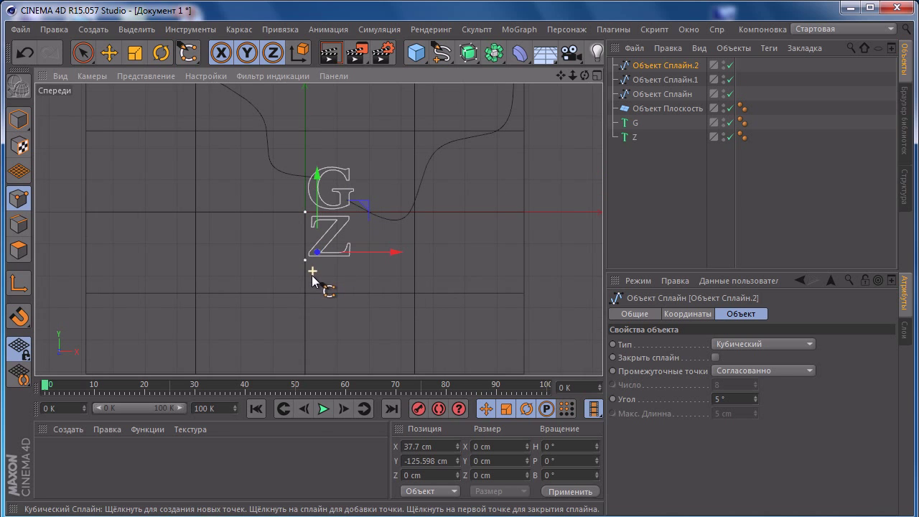
pyautogui.click(290, 309)
pyautogui.click(303, 340)
pyautogui.click(289, 356)
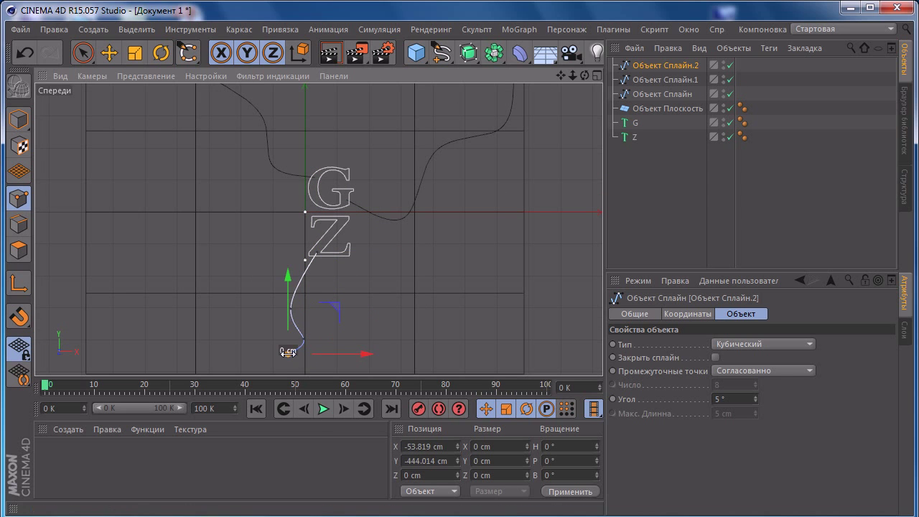
pyautogui.hotkey('ctrl', 'z')
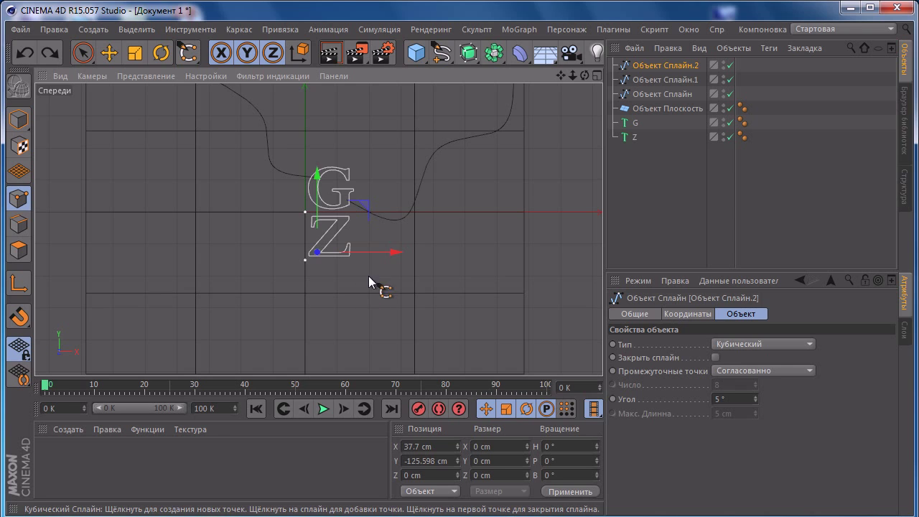
pyautogui.click(371, 286)
pyautogui.hotkey('ctrl', 'z')
pyautogui.scroll(-1, 370, 316)
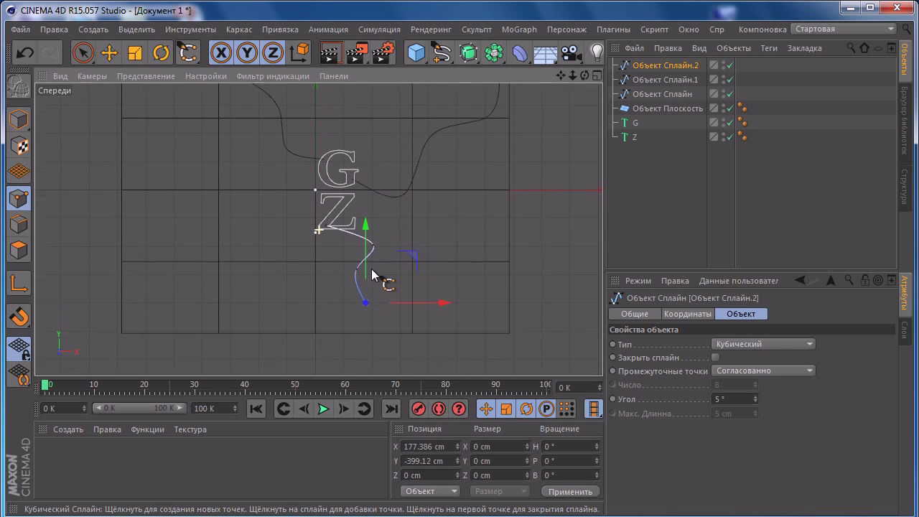
pyautogui.click(387, 285)
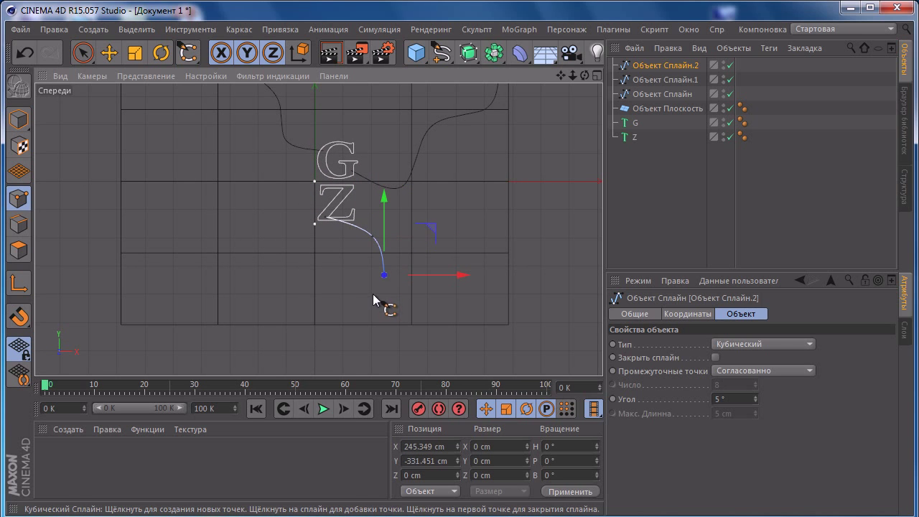
pyautogui.click(411, 302)
pyautogui.click(391, 313)
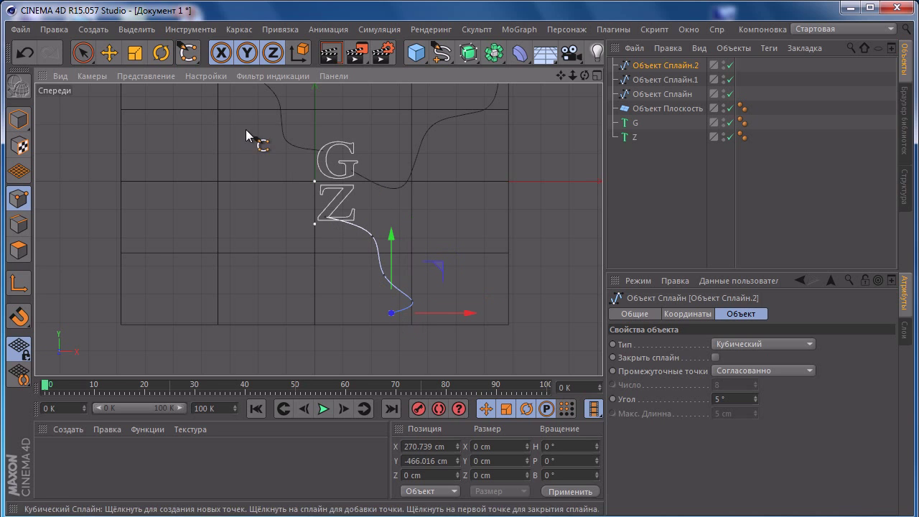
# Inspect the G, Z and splines in the side and perspective views, leaving perspective maximised.
pyautogui.click(109, 51)
pyautogui.middleClick(378, 195)
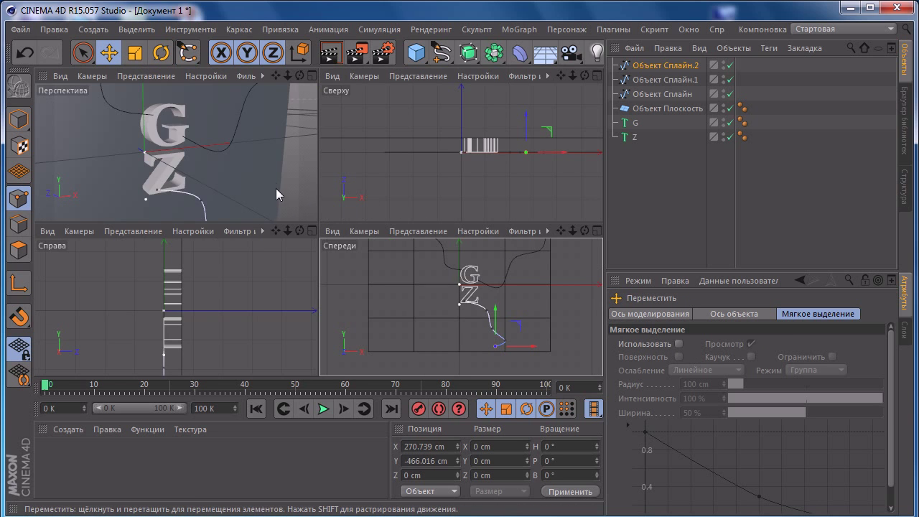
pyautogui.middleClick(275, 188)
pyautogui.keyDown('alt'); pyautogui.moveTo(260, 227); pyautogui.dragTo(303, 198); pyautogui.keyUp('alt')
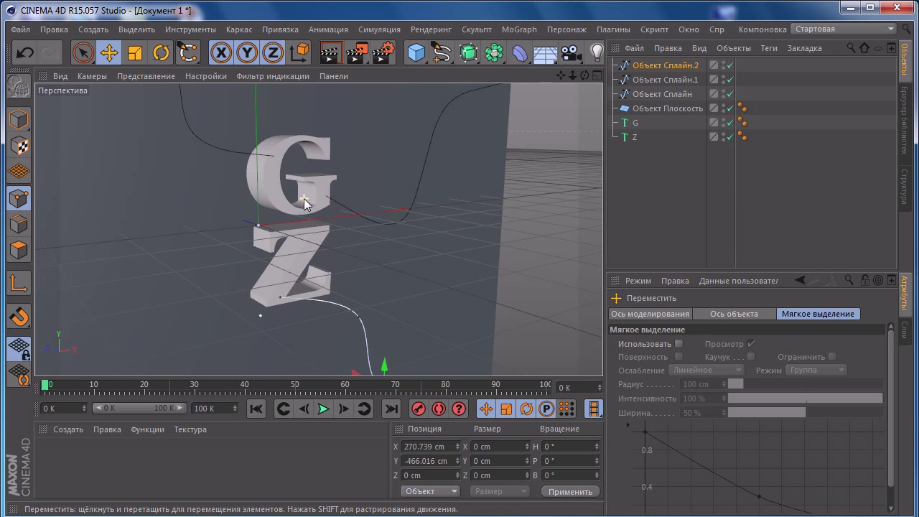
pyautogui.middleClick(385, 173)
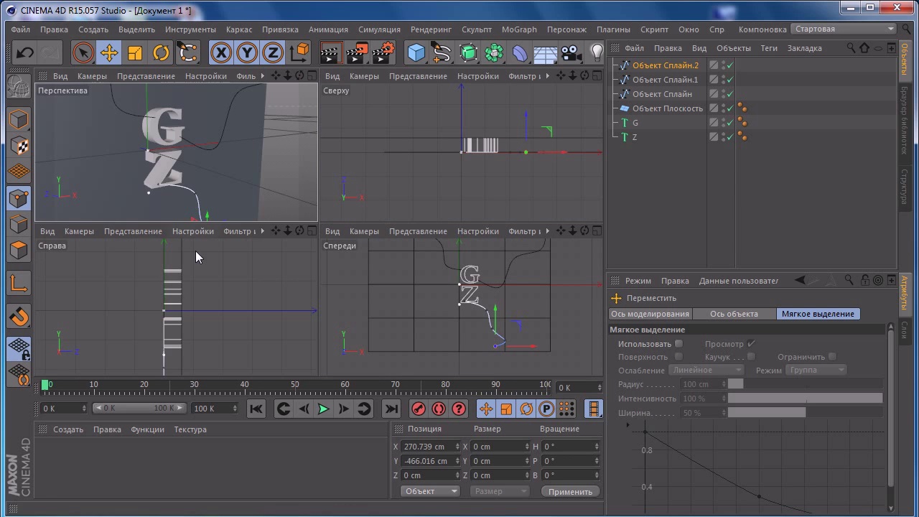
pyautogui.middleClick(169, 286)
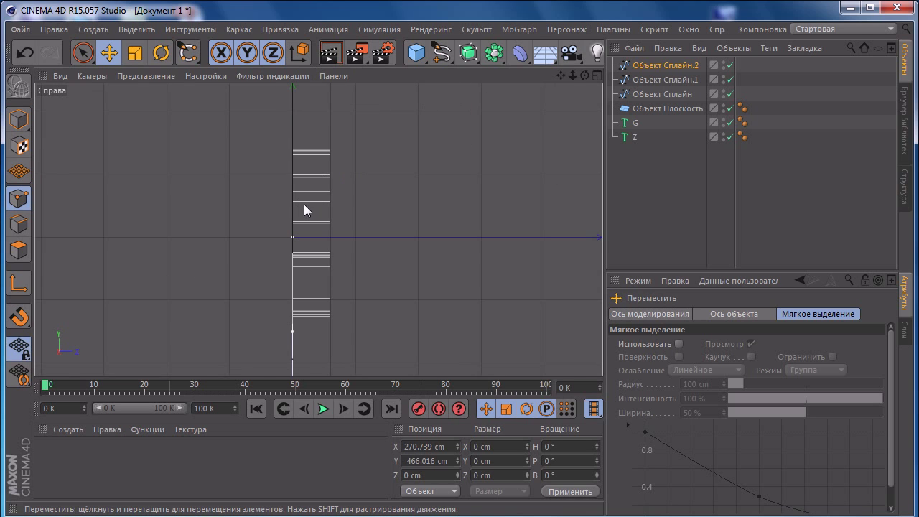
pyautogui.scroll(-2, 305, 204)
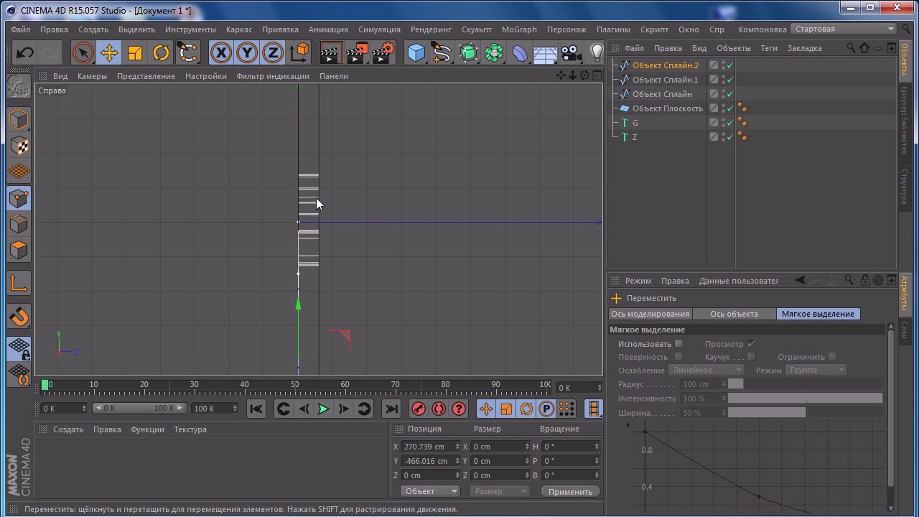
pyautogui.middleClick(310, 176)
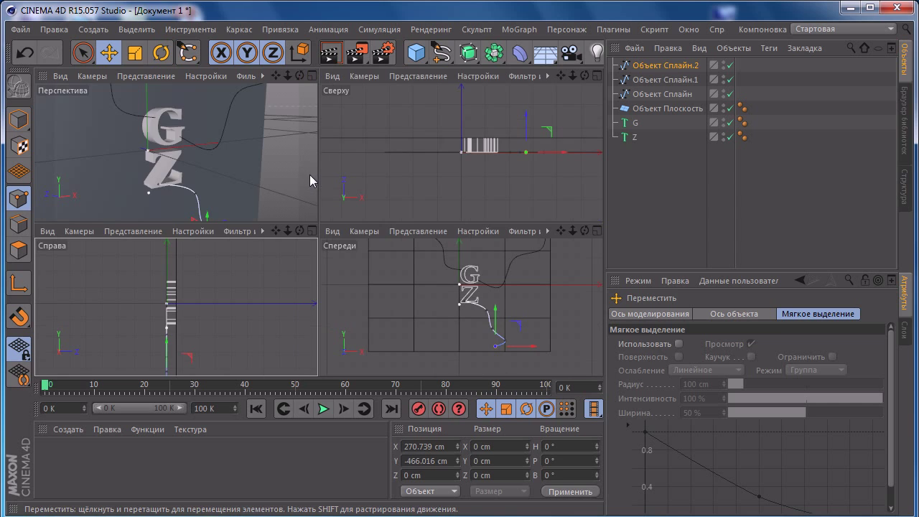
pyautogui.middleClick(228, 135)
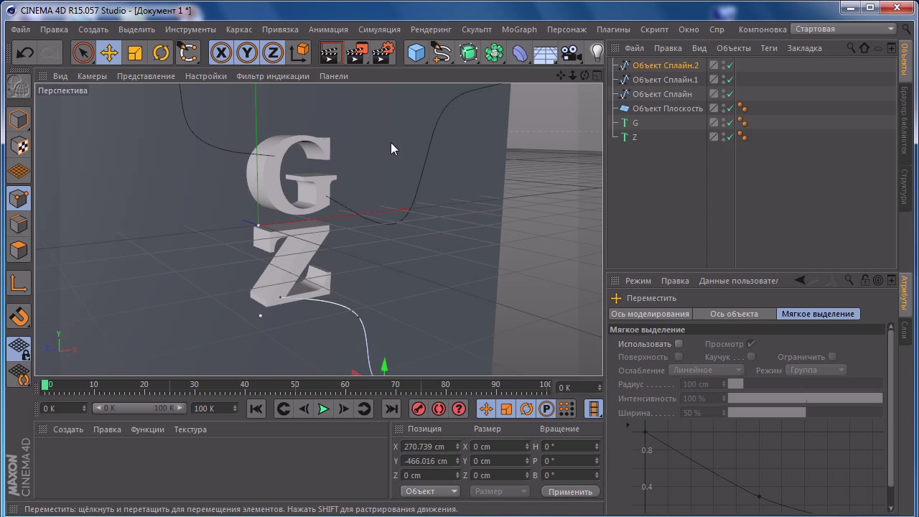
pyautogui.click(466, 55)
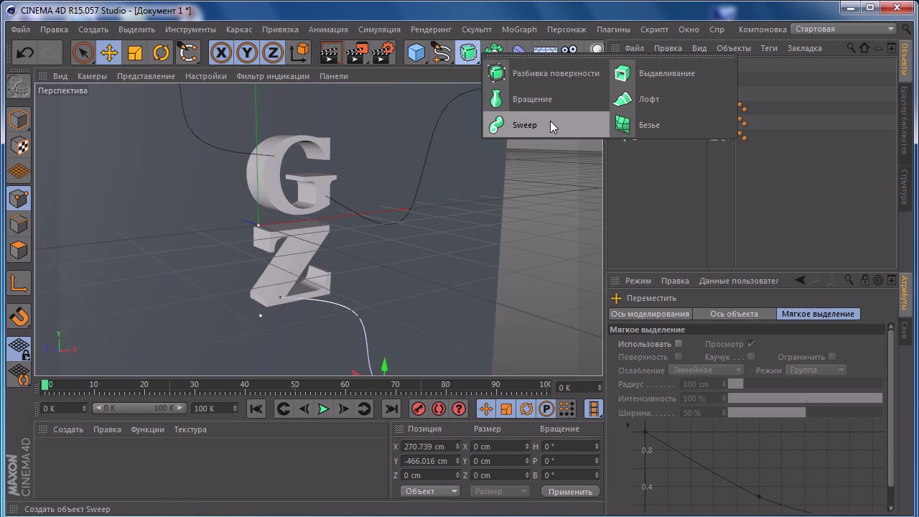
# Add a Sweep generator to the scene from the generator list.
pyautogui.click(469, 51)
pyautogui.moveTo(473, 56); pyautogui.dragTo(533, 130)
pyautogui.click(533, 125)
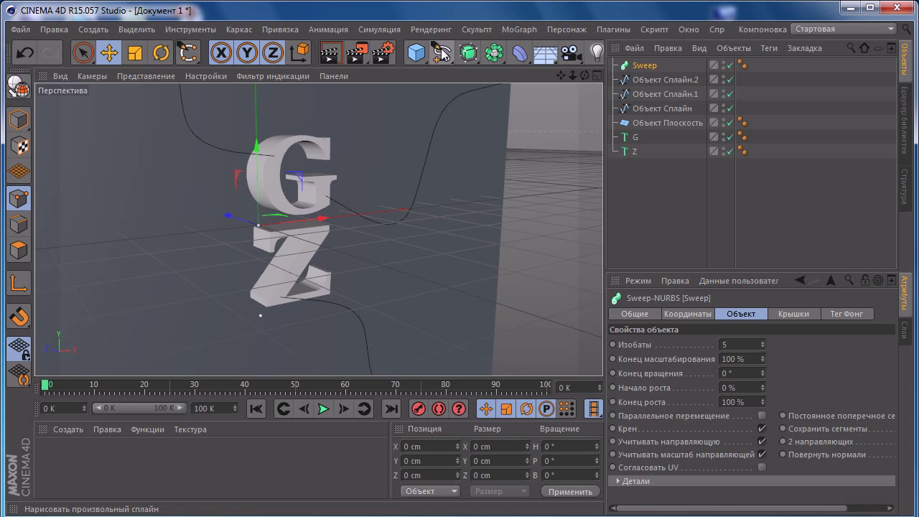
# Nest Объект Сплайн.2 under the Sweep in the Object Manager.
pyautogui.click(634, 81)
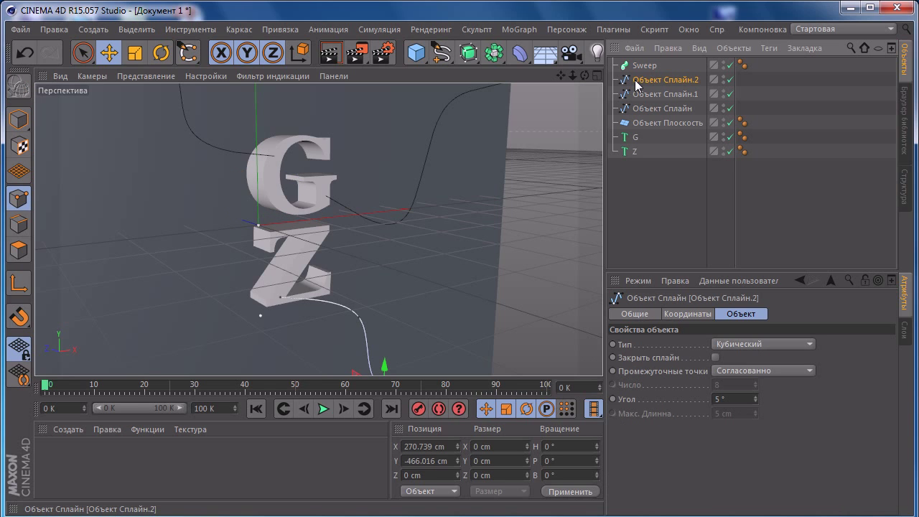
pyautogui.moveTo(623, 83); pyautogui.dragTo(630, 72)
pyautogui.moveTo(644, 69); pyautogui.dragTo(643, 70)
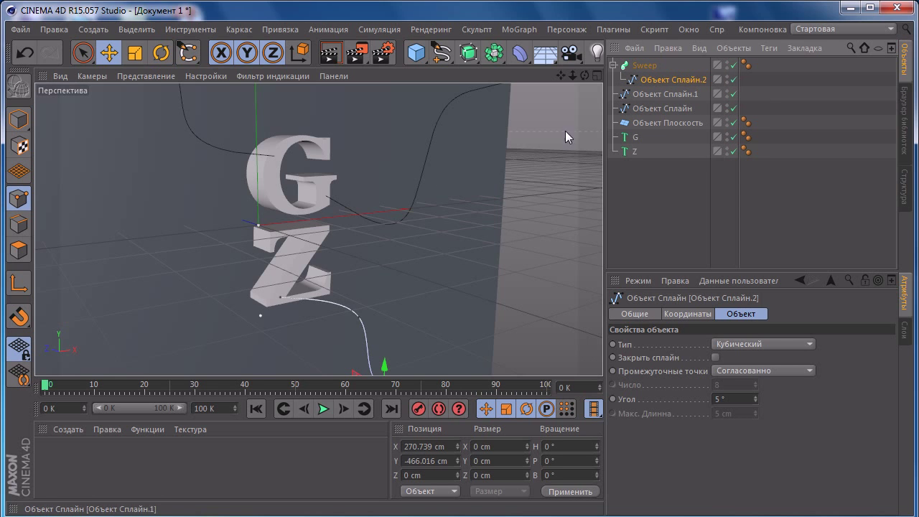
pyautogui.keyDown('alt'); pyautogui.moveTo(564, 130); pyautogui.dragTo(367, 231); pyautogui.keyUp('alt')
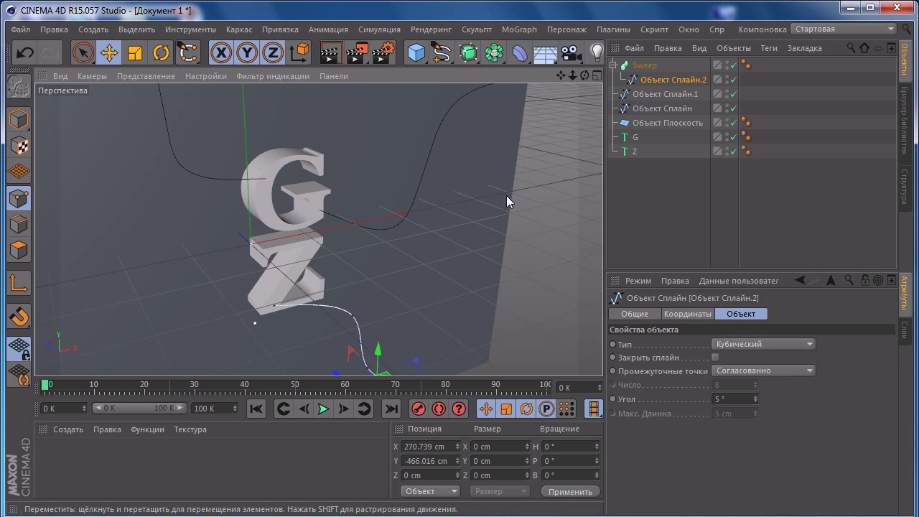
pyautogui.moveTo(506, 195)
pyautogui.keyDown('alt'); pyautogui.mouseDown()
pyautogui.moveTo(457, 202)
pyautogui.moveTo(450, 216)
pyautogui.mouseUp(); pyautogui.keyUp('alt')
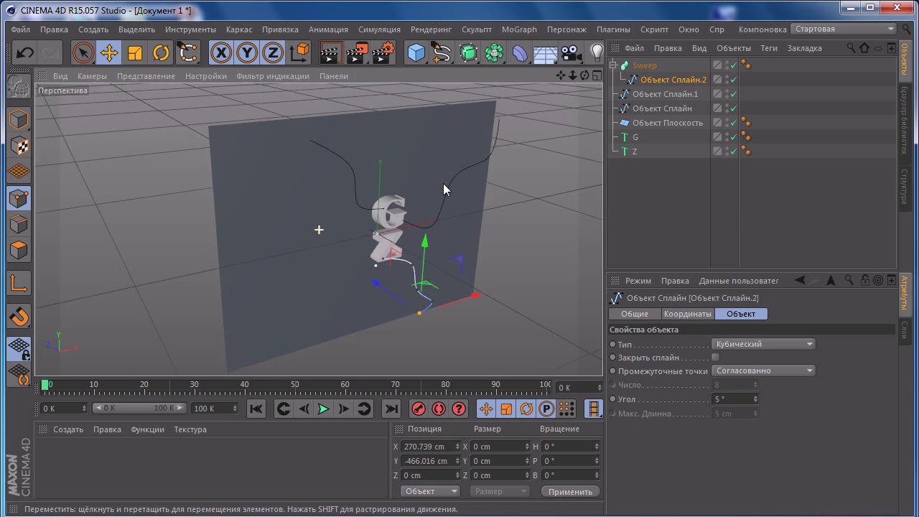
pyautogui.scroll(-3, 443, 183)
pyautogui.scroll(3, 441, 189)
pyautogui.scroll(4, 439, 208)
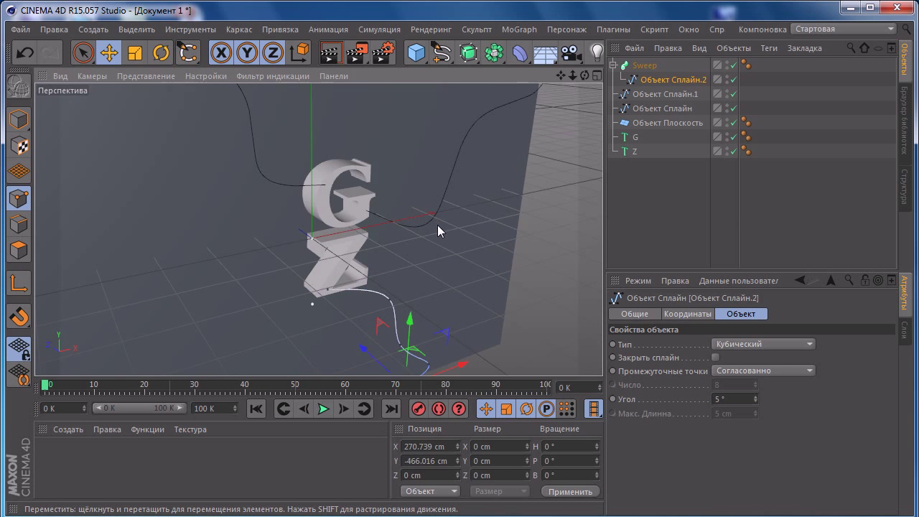
pyautogui.moveTo(437, 224)
pyautogui.keyDown('alt'); pyautogui.mouseDown()
pyautogui.moveTo(447, 194)
pyautogui.moveTo(429, 138)
pyautogui.mouseUp(); pyautogui.keyUp('alt')
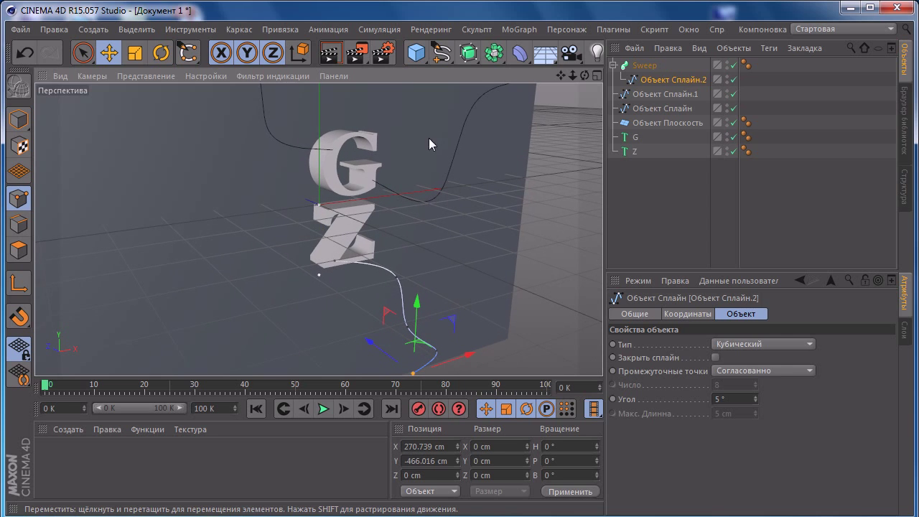
# Add a rectangle spline and place it inside the Sweep as a trial profile.
pyautogui.click(445, 56)
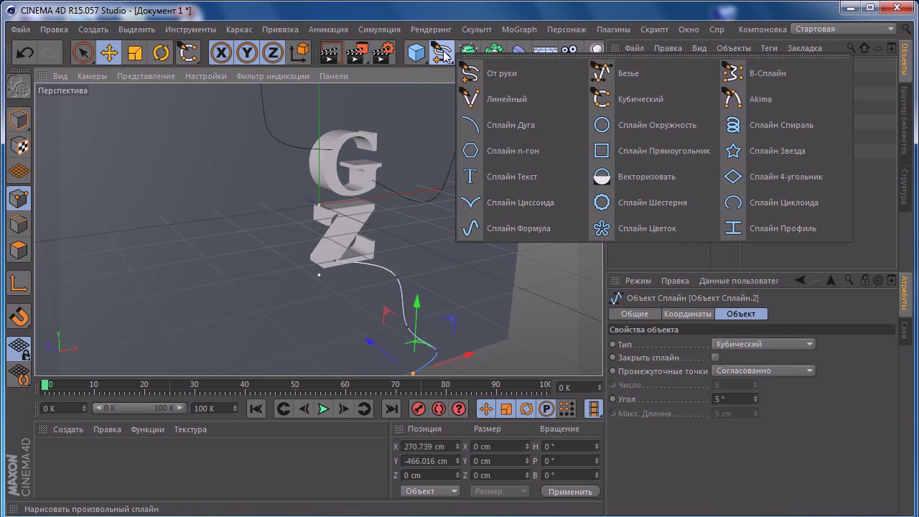
pyautogui.click(606, 153)
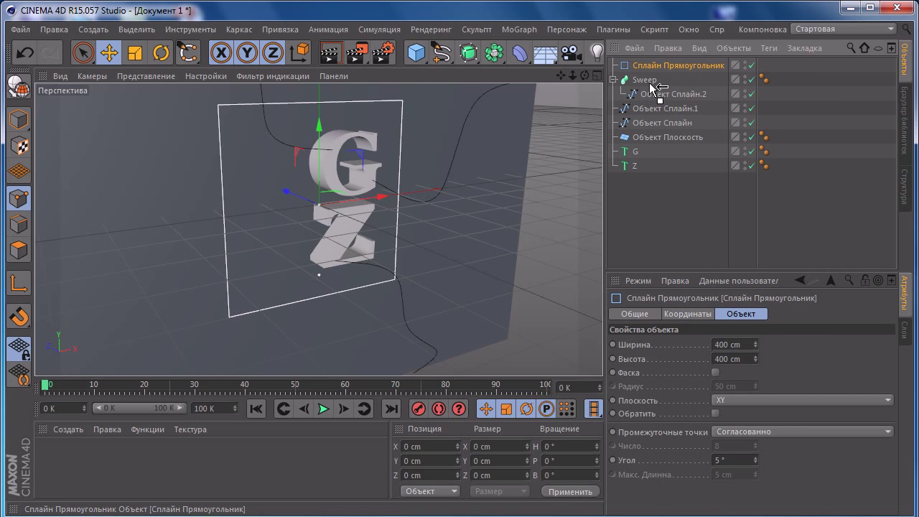
pyautogui.moveTo(650, 89); pyautogui.dragTo(649, 88)
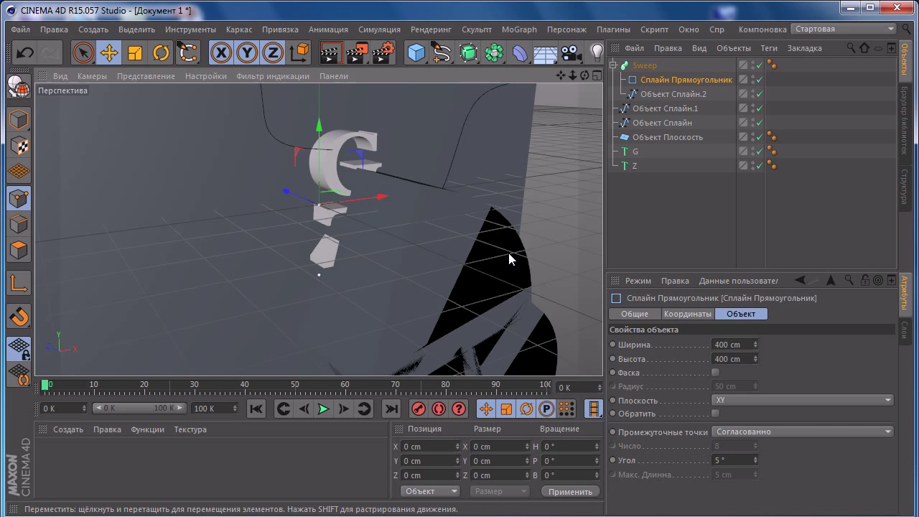
pyautogui.scroll(-2, 508, 253)
# Switch the viewport to Quick Shading (Lines) and delete the rectangle spline.
pyautogui.click(129, 55)
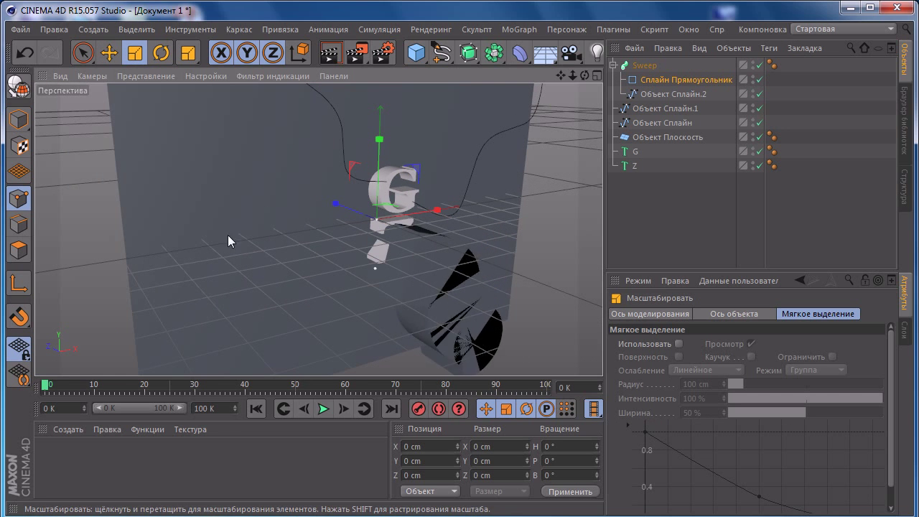
pyautogui.click(146, 75)
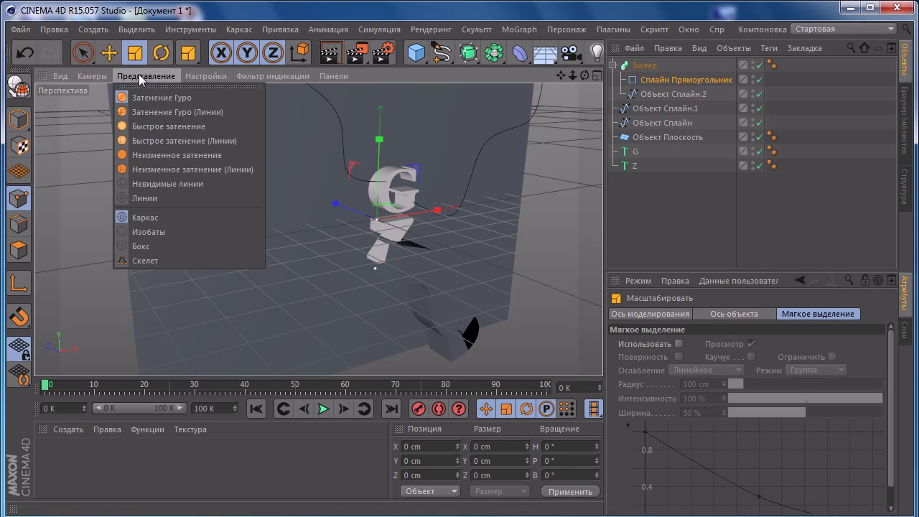
pyautogui.click(147, 143)
pyautogui.moveTo(318, 211)
pyautogui.keyDown('alt'); pyautogui.mouseDown()
pyautogui.moveTo(192, 136)
pyautogui.moveTo(231, 149)
pyautogui.moveTo(262, 216)
pyautogui.moveTo(374, 308)
pyautogui.moveTo(339, 237)
pyautogui.moveTo(502, 221)
pyautogui.moveTo(427, 221)
pyautogui.mouseUp(); pyautogui.keyUp('alt')
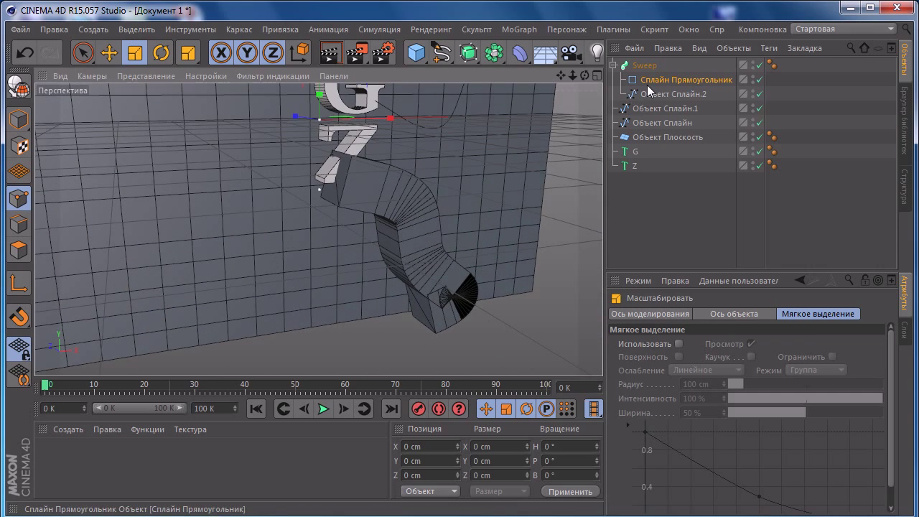
pyautogui.press('Delete')
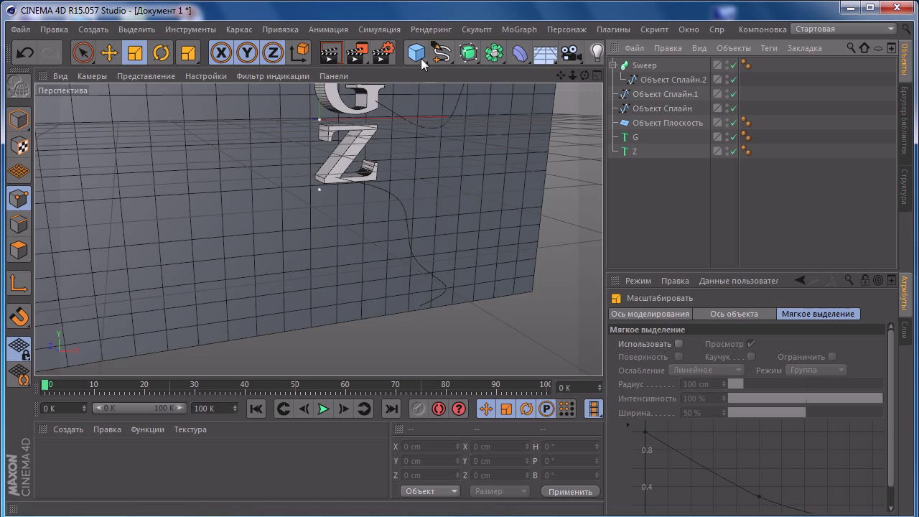
# Create a Circle spline and place it in the Sweep above Объект Сплайн.2.
pyautogui.click(441, 52)
pyautogui.click(614, 132)
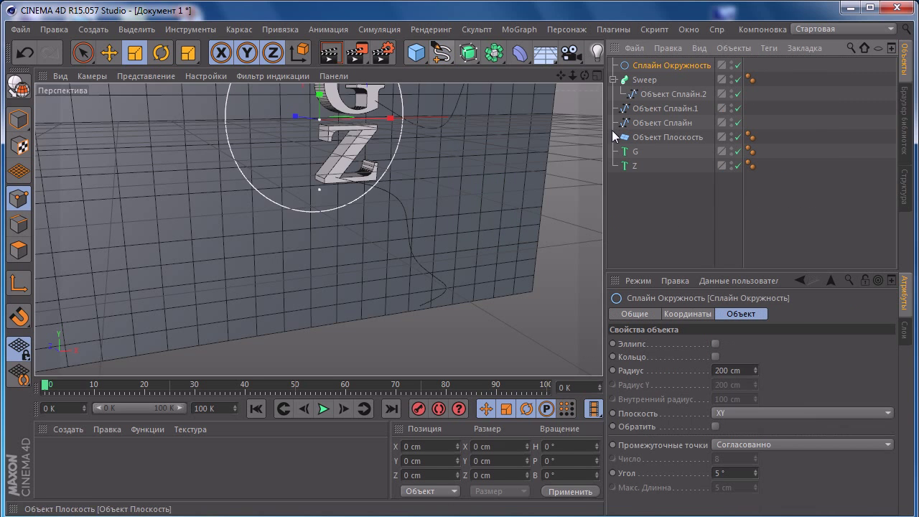
pyautogui.keyDown('alt'); pyautogui.moveTo(469, 174); pyautogui.dragTo(545, 165); pyautogui.keyUp('alt')
pyautogui.moveTo(671, 65); pyautogui.dragTo(649, 84)
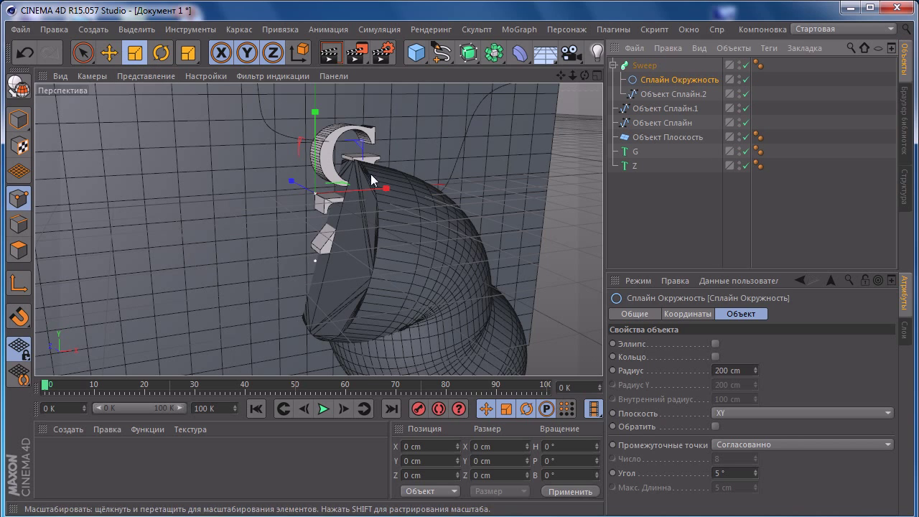
# Shrink the circle's radius, then scale it down to 3.391 cm for a thin tube.
pyautogui.click(754, 373)
pyautogui.moveTo(753, 372); pyautogui.dragTo(753, 377)
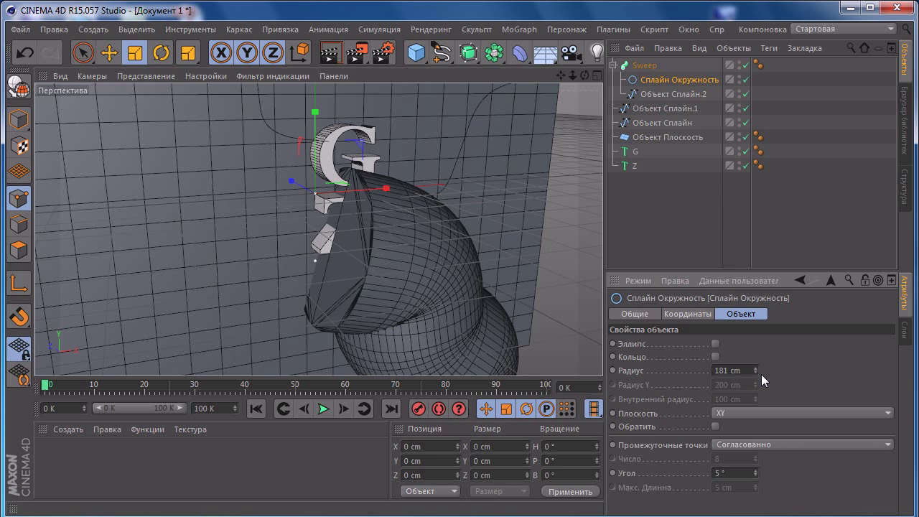
pyautogui.moveTo(760, 374); pyautogui.dragTo(760, 379)
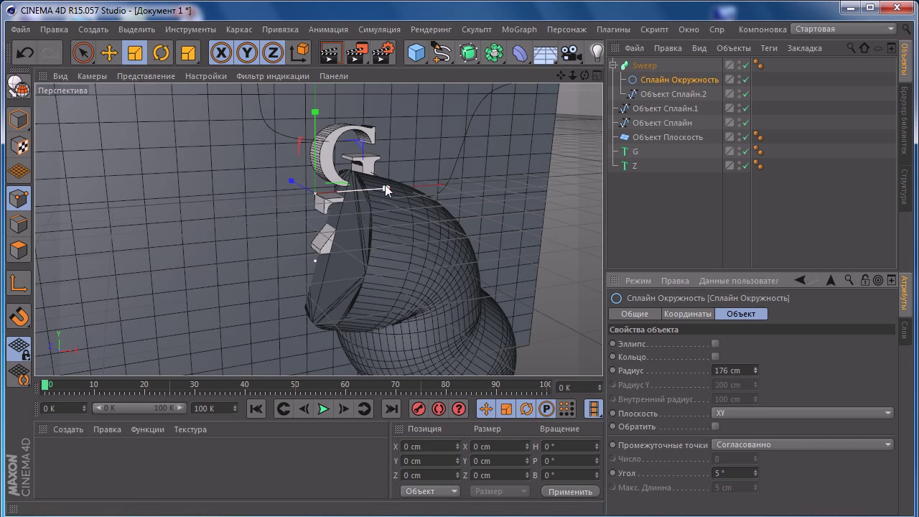
pyautogui.moveTo(306, 117); pyautogui.dragTo(397, 150)
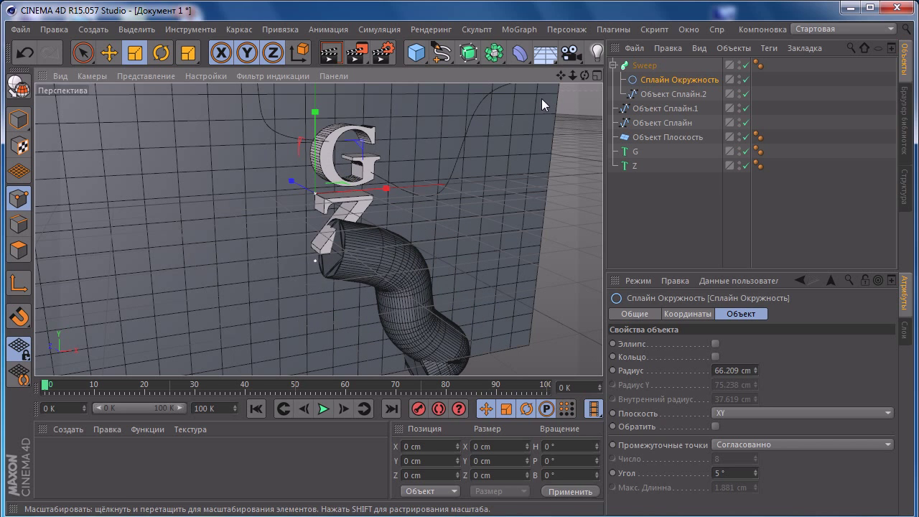
pyautogui.moveTo(541, 98); pyautogui.dragTo(257, 253)
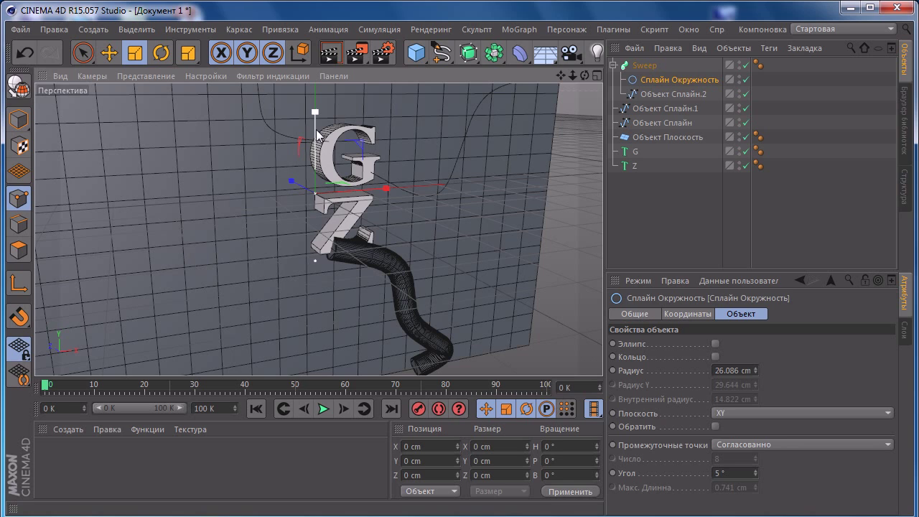
pyautogui.moveTo(316, 110)
pyautogui.mouseDown()
pyautogui.moveTo(212, 267)
pyautogui.moveTo(87, 294)
pyautogui.moveTo(229, 229)
pyautogui.mouseUp()
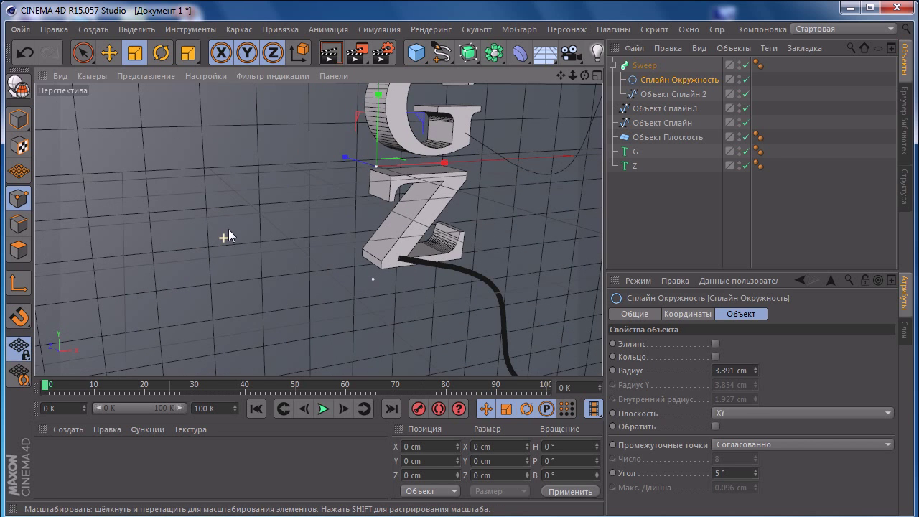
pyautogui.moveTo(405, 176)
pyautogui.keyDown('alt'); pyautogui.mouseDown()
pyautogui.moveTo(328, 228)
pyautogui.moveTo(471, 179)
pyautogui.mouseUp(); pyautogui.keyUp('alt')
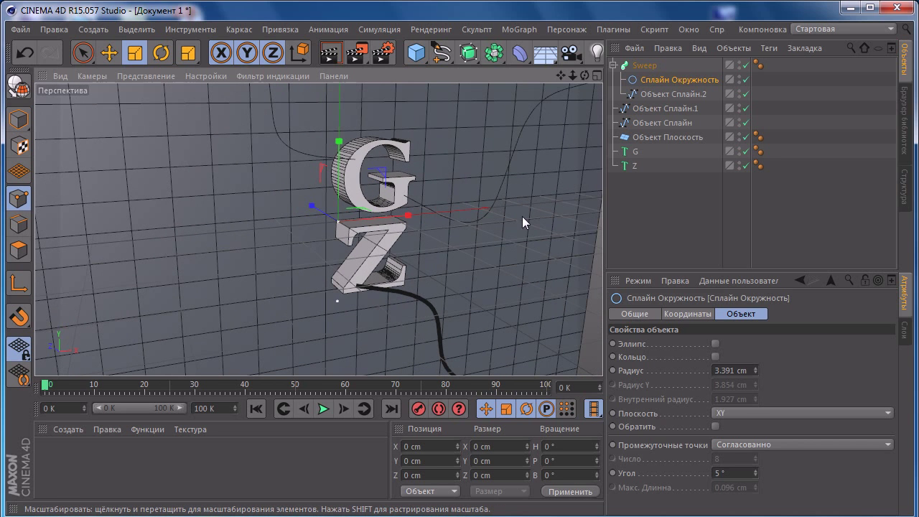
# Wrap Объект Сплайн.1 in a new Sweep.1 with a Circle spline as its profile.
pyautogui.click(665, 109)
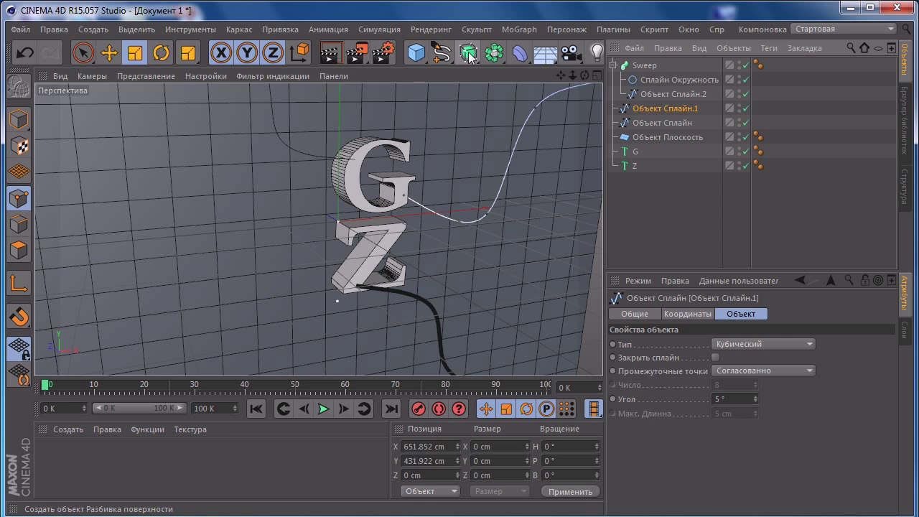
pyautogui.keyDown('alt'); pyautogui.moveTo(468, 54); pyautogui.dragTo(523, 119); pyautogui.keyUp('alt')
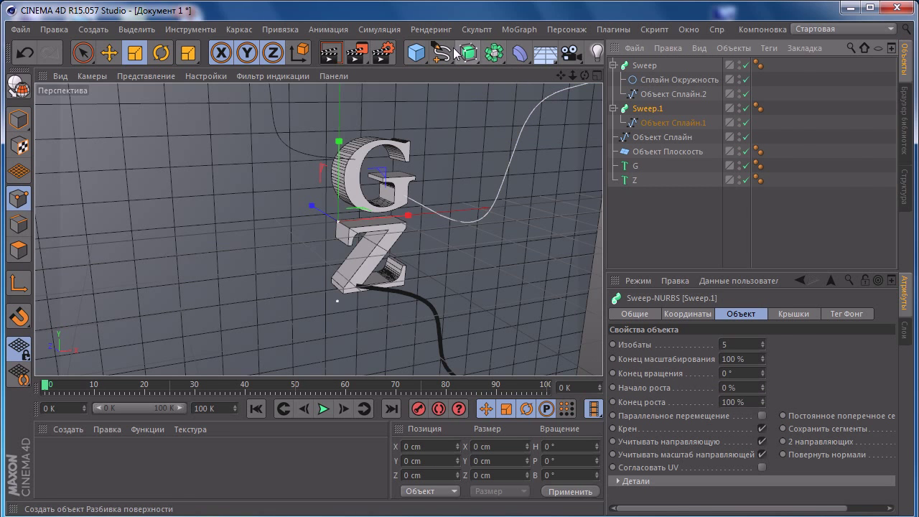
pyautogui.moveTo(455, 53)
pyautogui.keyDown('alt'); pyautogui.mouseDown()
pyautogui.moveTo(617, 125)
pyautogui.moveTo(655, 109)
pyautogui.moveTo(650, 104)
pyautogui.mouseUp(); pyautogui.keyUp('alt')
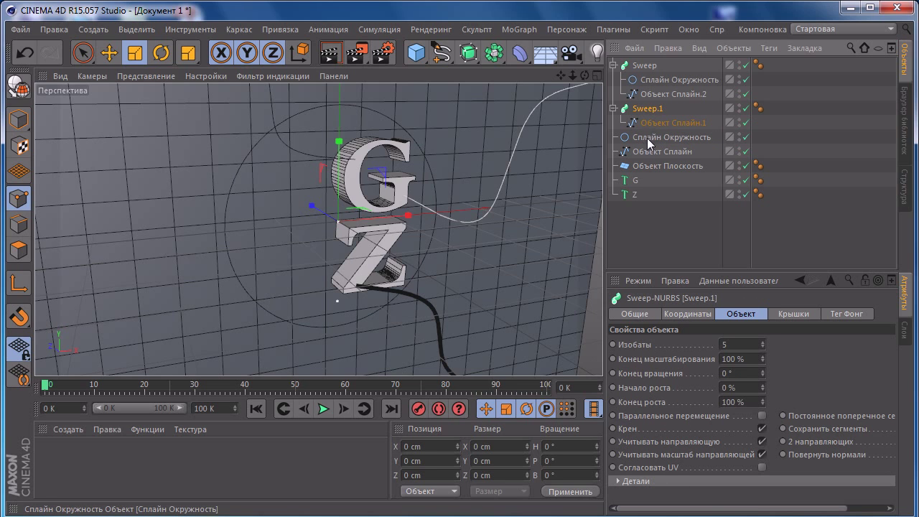
pyautogui.moveTo(649, 143); pyautogui.dragTo(646, 118)
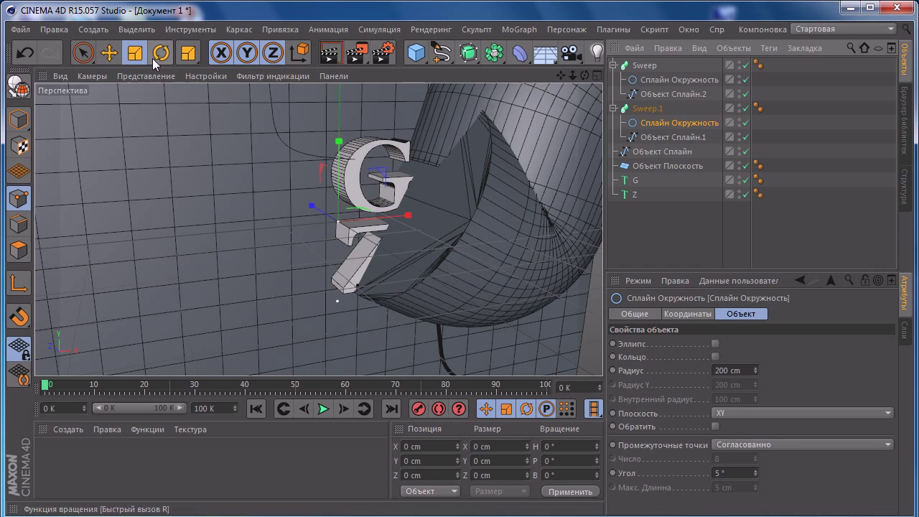
# Set the radius of both sweeps' circle profiles to 4 cm.
pyautogui.click(651, 80)
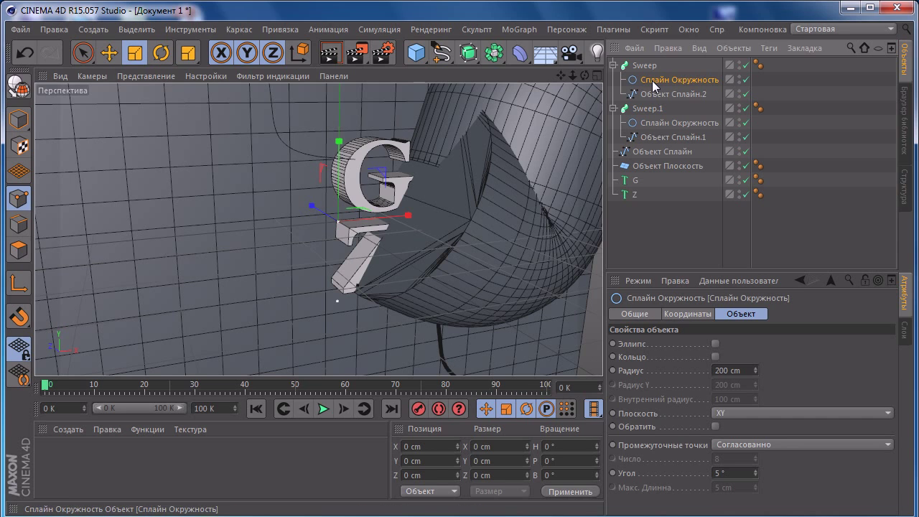
pyautogui.moveTo(743, 370); pyautogui.dragTo(669, 370)
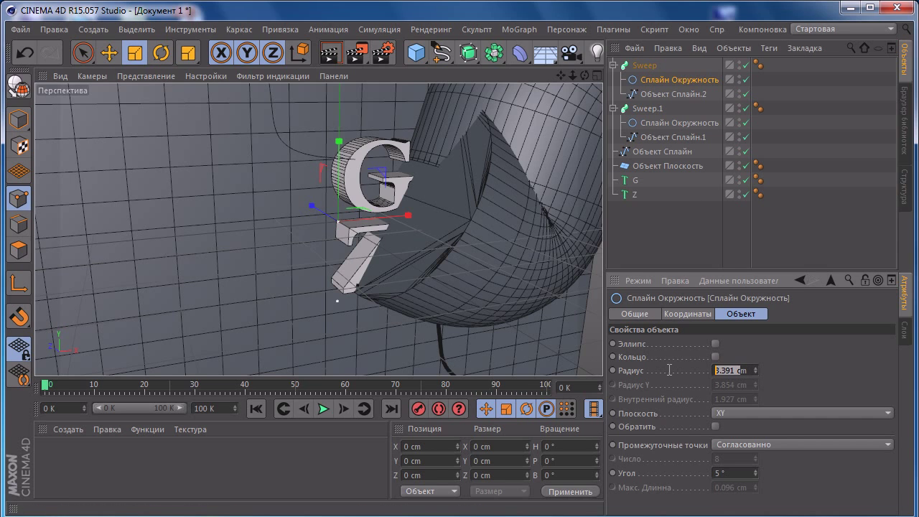
pyautogui.write('400')
pyautogui.press('Return')
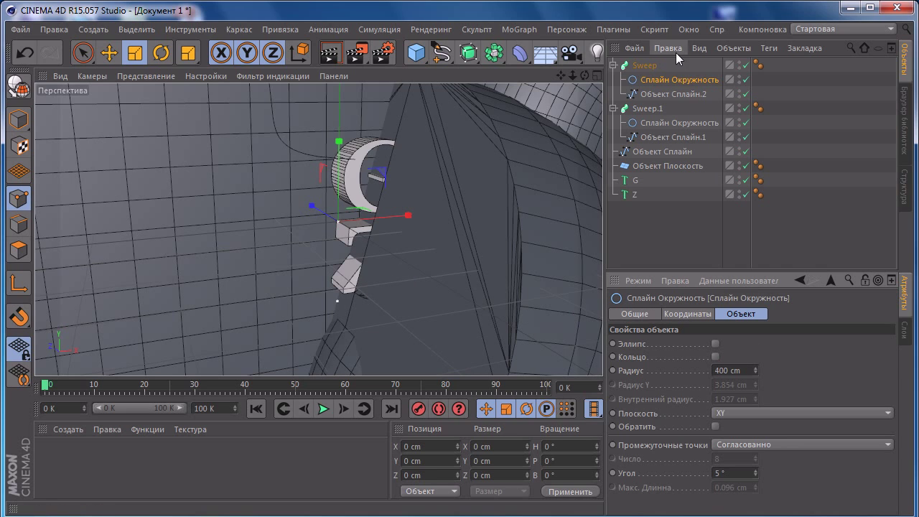
pyautogui.click(661, 123)
pyautogui.doubleClick(732, 370)
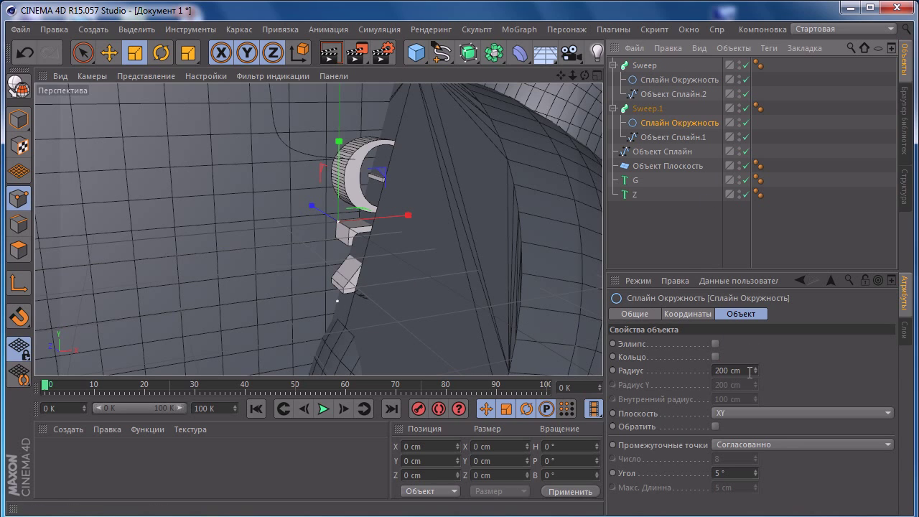
pyautogui.write('4')
pyautogui.press('Return')
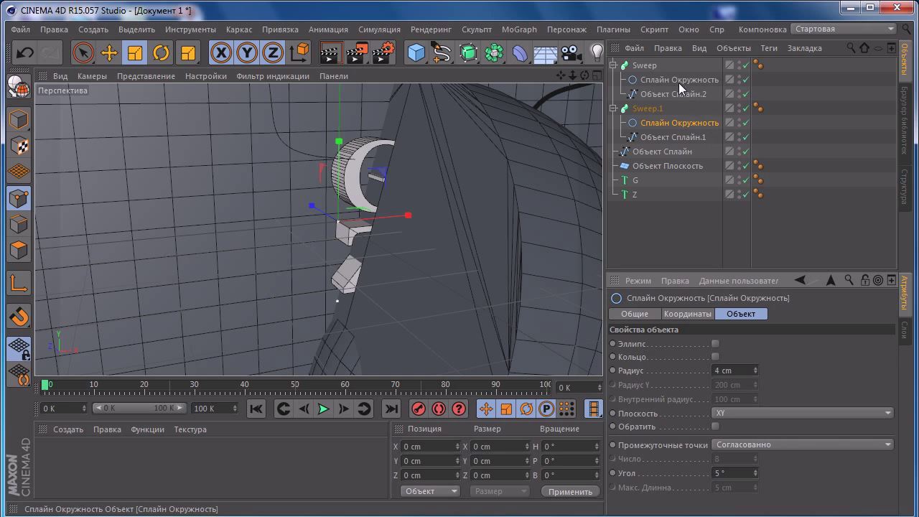
pyautogui.click(678, 81)
pyautogui.doubleClick(745, 369)
pyautogui.write('4')
pyautogui.press('Return')
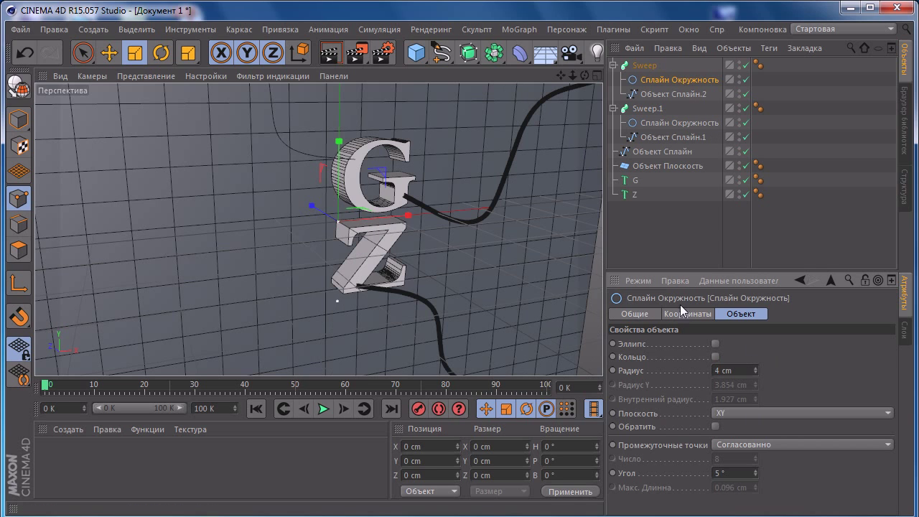
# Wrap Объект Сплайн in a new Sweep.2.
pyautogui.click(660, 151)
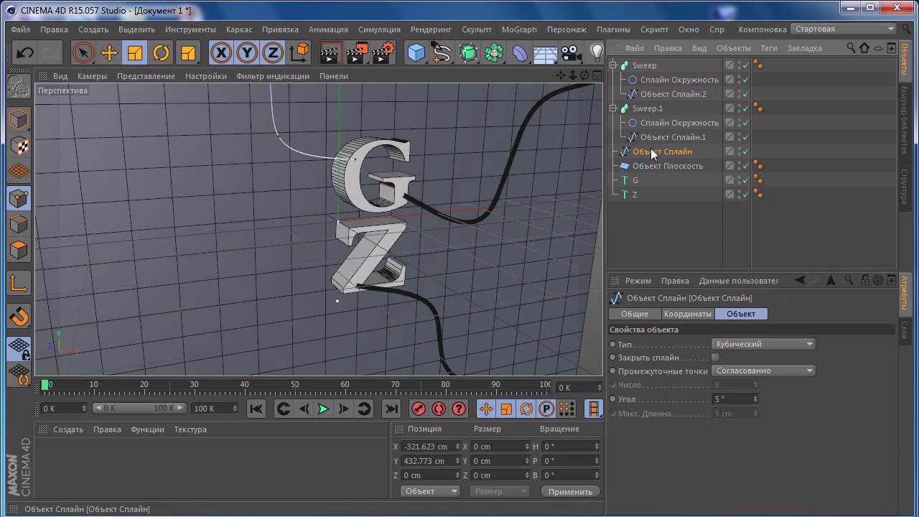
pyautogui.moveTo(467, 52); pyautogui.dragTo(523, 131)
pyautogui.keyDown('alt'); pyautogui.click(522, 125); pyautogui.keyUp('alt')
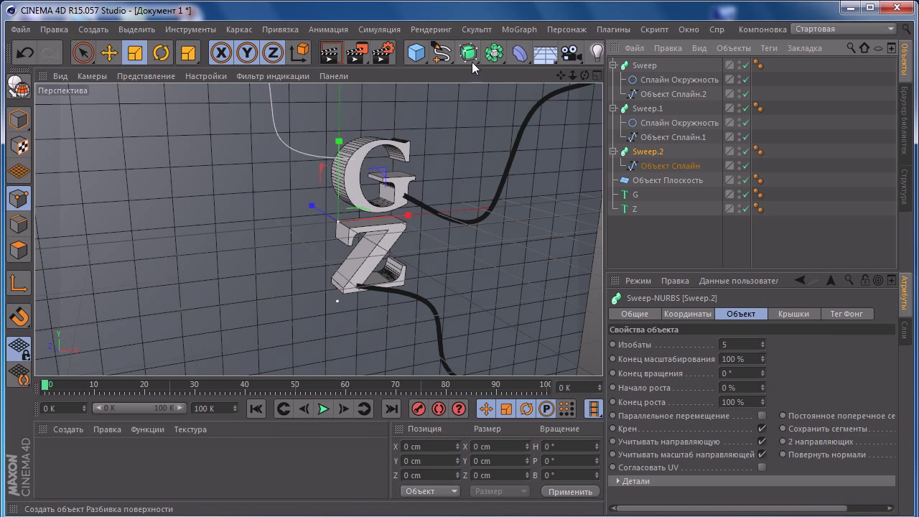
# Add a Circle spline to Sweep.2 and order it above Объект Сплайн as the profile.
pyautogui.click(662, 165)
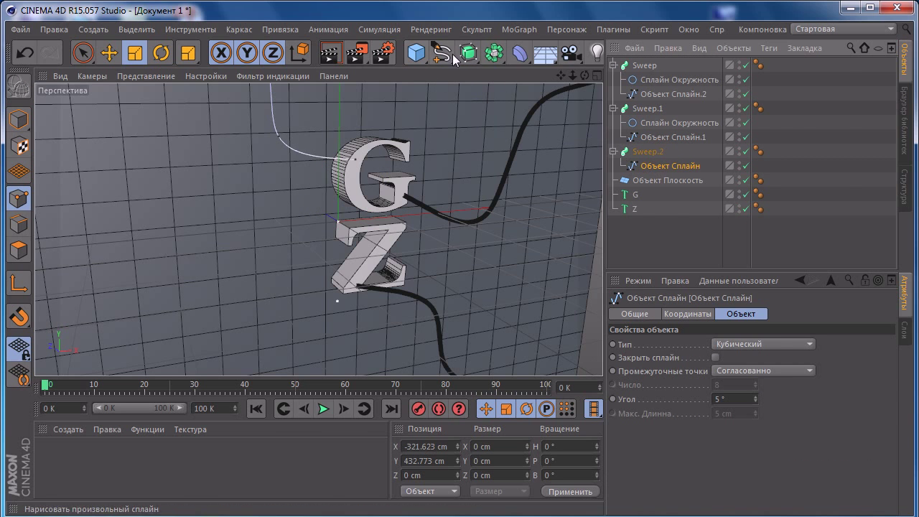
pyautogui.moveTo(441, 53)
pyautogui.mouseDown()
pyautogui.moveTo(579, 134)
pyautogui.moveTo(646, 127)
pyautogui.mouseUp()
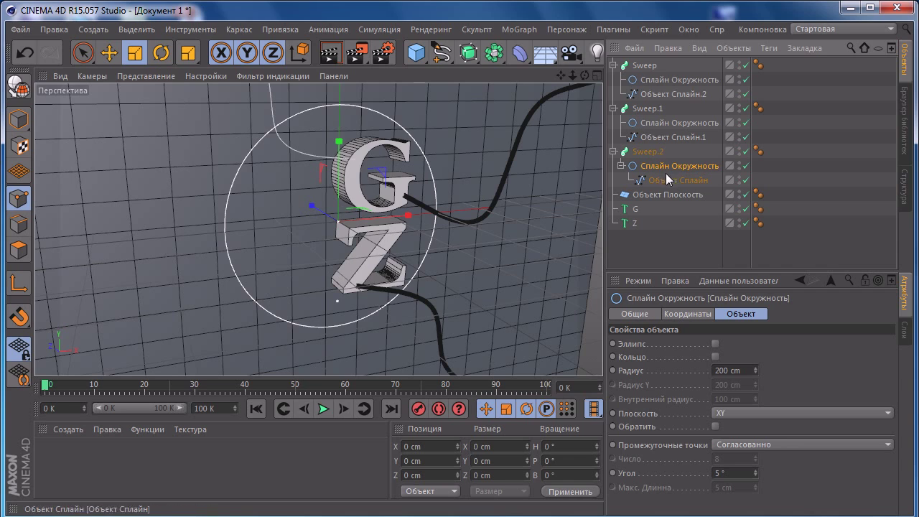
pyautogui.moveTo(658, 179); pyautogui.dragTo(648, 192)
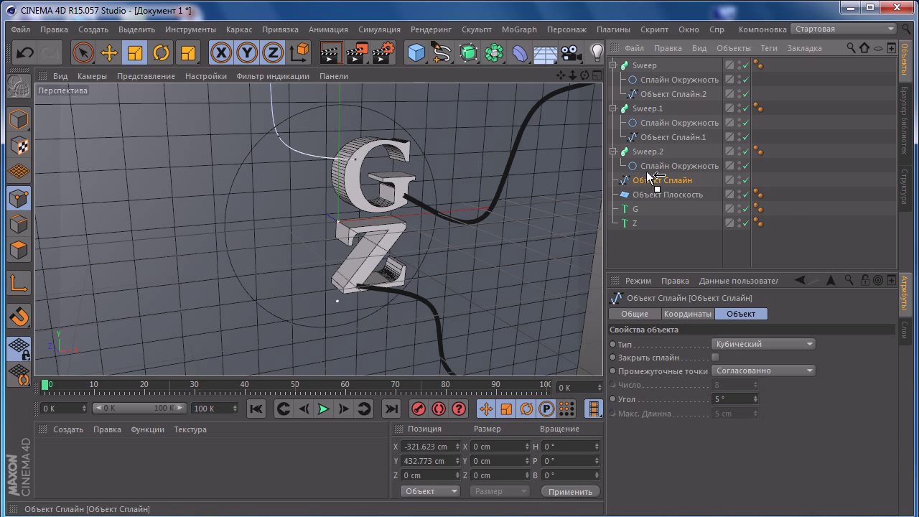
pyautogui.moveTo(647, 193); pyautogui.dragTo(637, 156)
pyautogui.moveTo(675, 180); pyautogui.dragTo(646, 161)
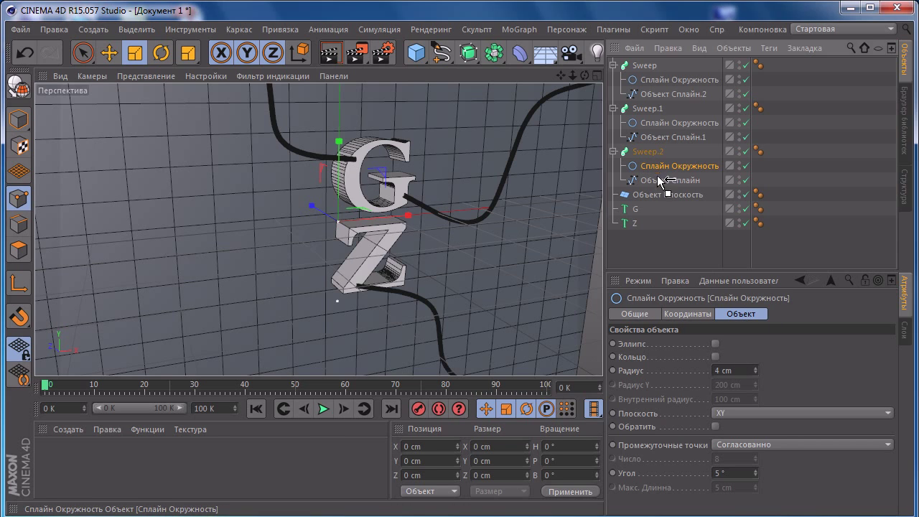
pyautogui.moveTo(663, 166)
pyautogui.mouseDown()
pyautogui.moveTo(653, 193)
pyautogui.moveTo(654, 167)
pyautogui.mouseUp()
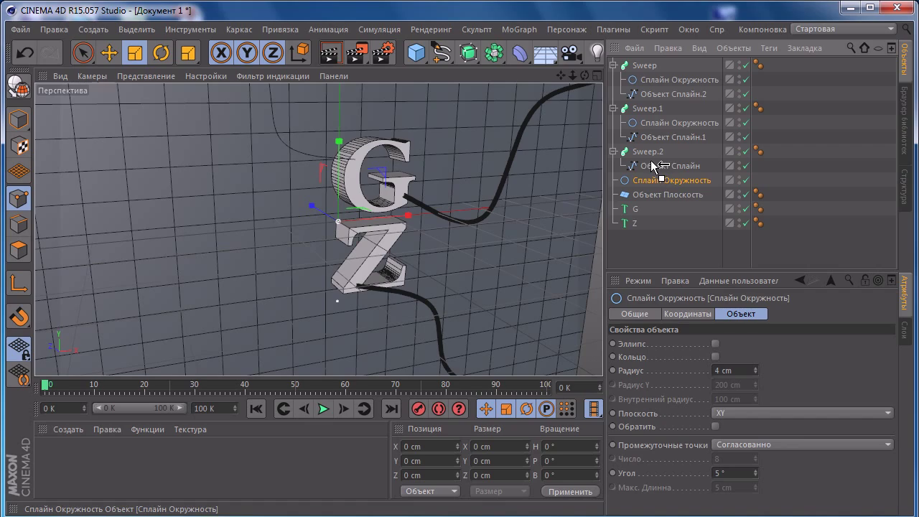
pyautogui.moveTo(427, 171)
pyautogui.keyDown('alt'); pyautogui.mouseDown()
pyautogui.moveTo(448, 189)
pyautogui.moveTo(507, 189)
pyautogui.moveTo(447, 213)
pyautogui.moveTo(378, 208)
pyautogui.moveTo(404, 143)
pyautogui.mouseUp(); pyautogui.keyUp('alt')
# Toggle between single and four-view layouts, ending with the Right (Справа) view maximized.
pyautogui.middleClick(404, 143)
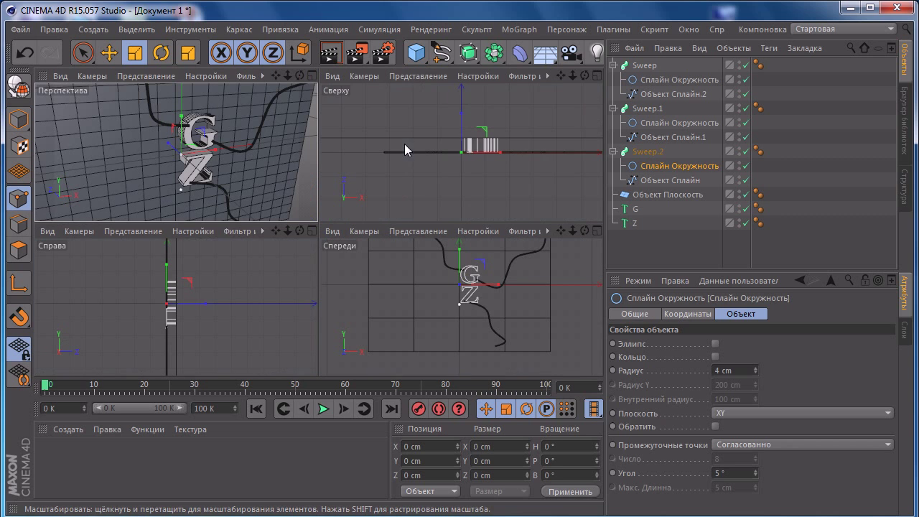
pyautogui.middleClick(300, 193)
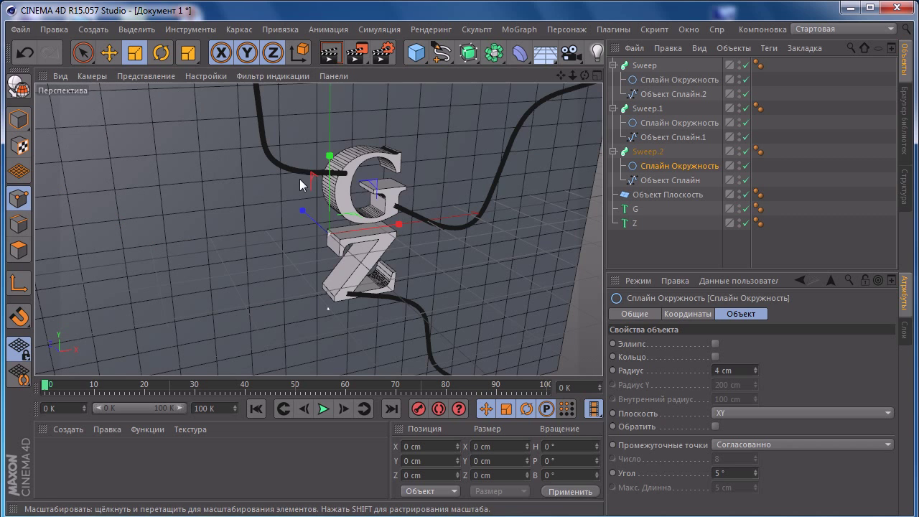
pyautogui.moveTo(561, 76); pyautogui.dragTo(582, 75)
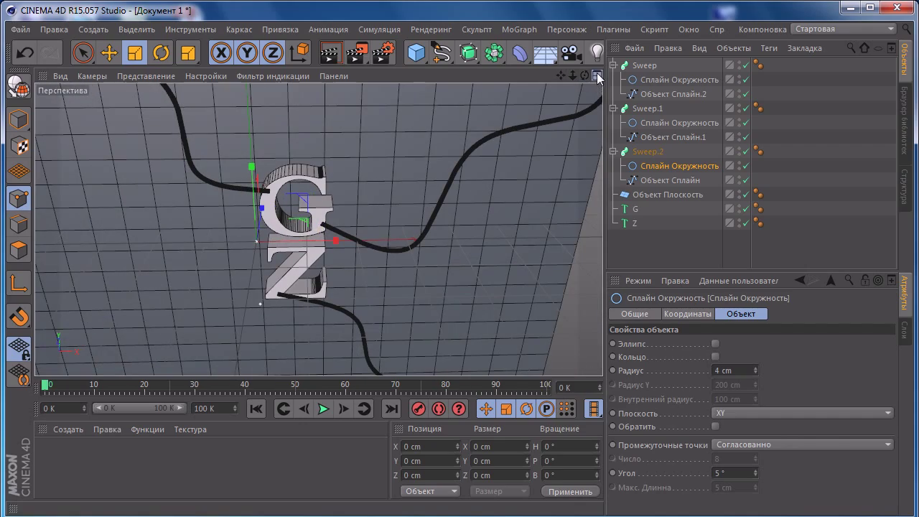
pyautogui.click(596, 78)
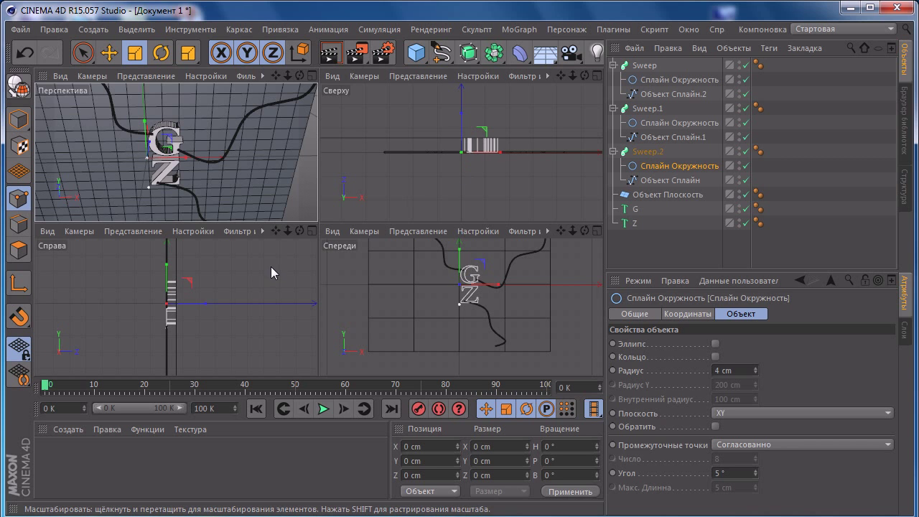
pyautogui.middleClick(313, 237)
pyautogui.middleClick(313, 236)
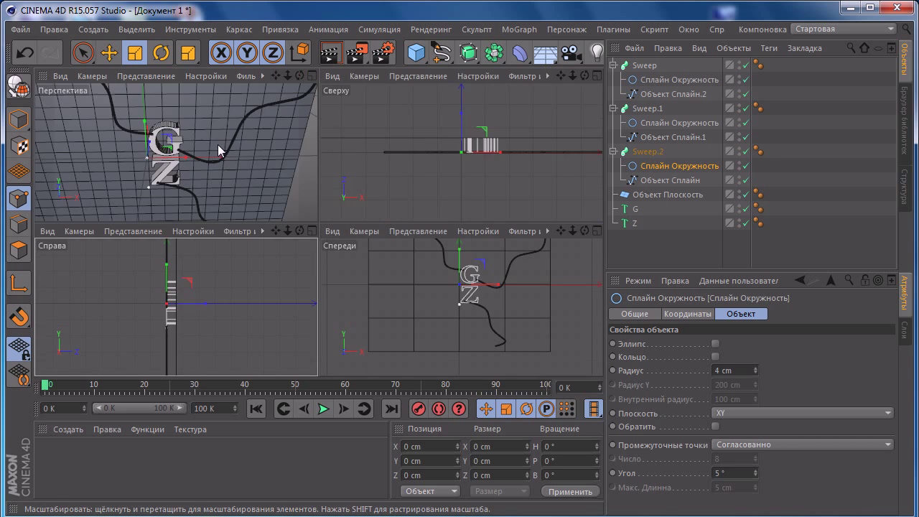
pyautogui.middleClick(217, 145)
pyautogui.middleClick(416, 194)
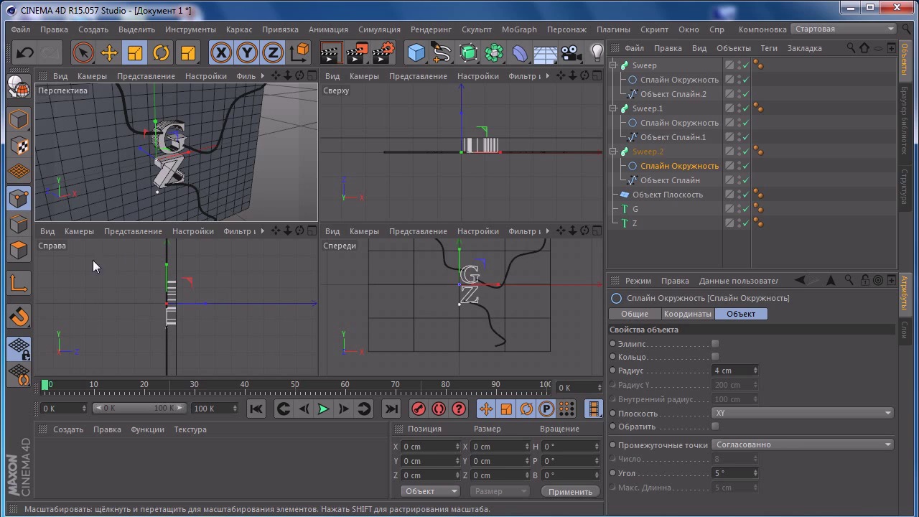
pyautogui.middleClick(229, 267)
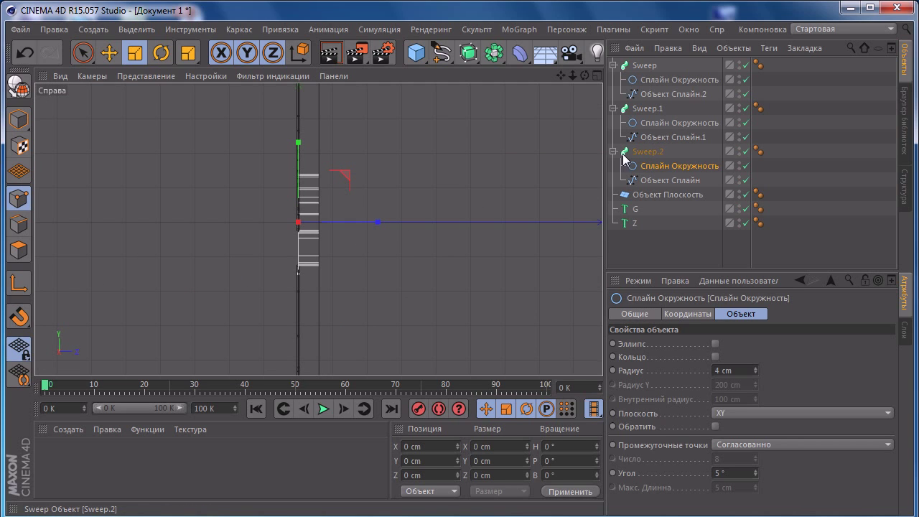
# Select Sweep, Sweep.1 and Sweep.2 and move them about 52 cm along Z.
pyautogui.click(613, 151)
pyautogui.click(613, 108)
pyautogui.click(614, 65)
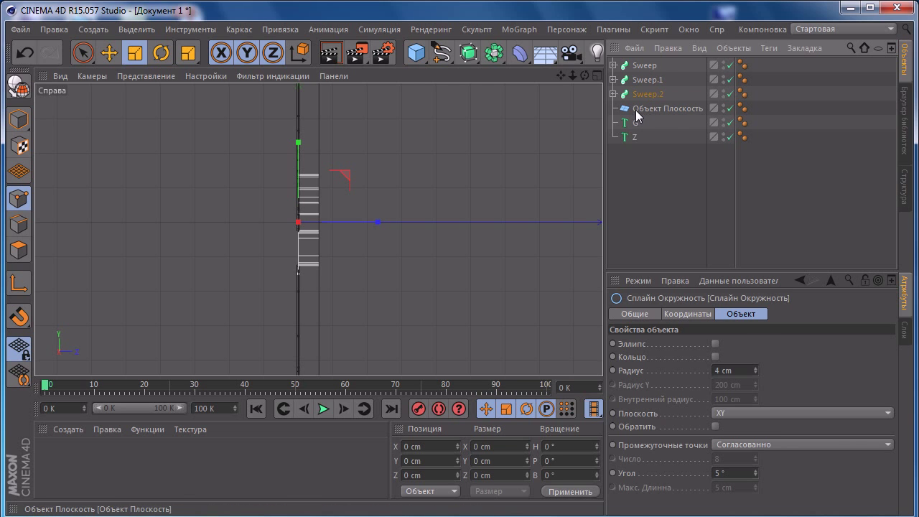
pyautogui.click(640, 96)
pyautogui.keyDown('shift'); pyautogui.click(644, 65); pyautogui.keyUp('shift')
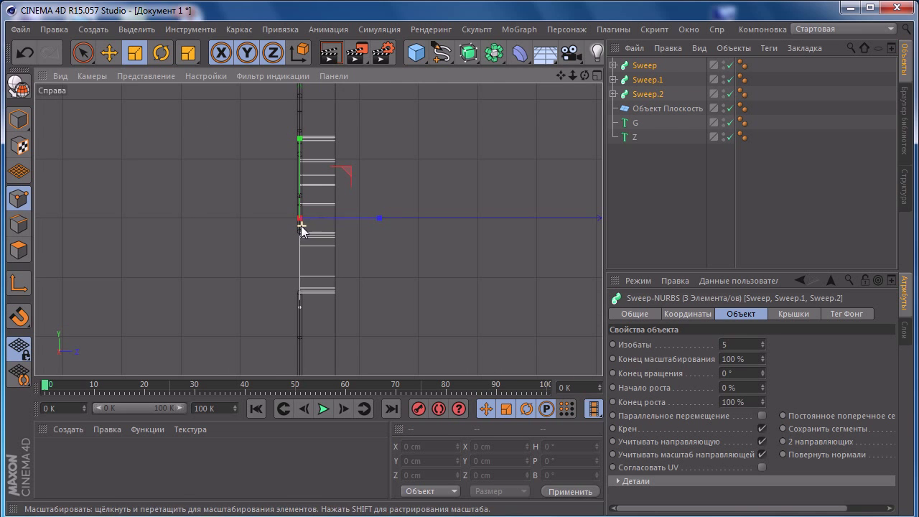
pyautogui.click(110, 53)
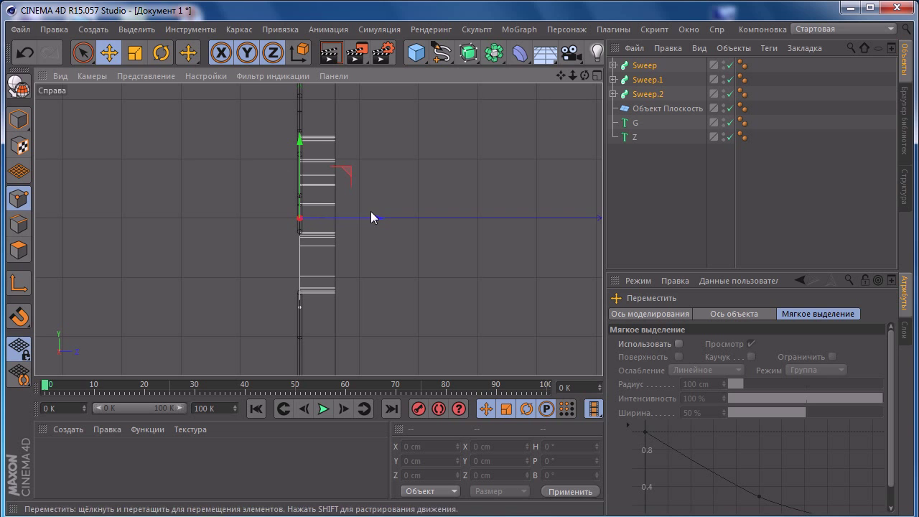
pyautogui.moveTo(374, 218); pyautogui.dragTo(407, 210)
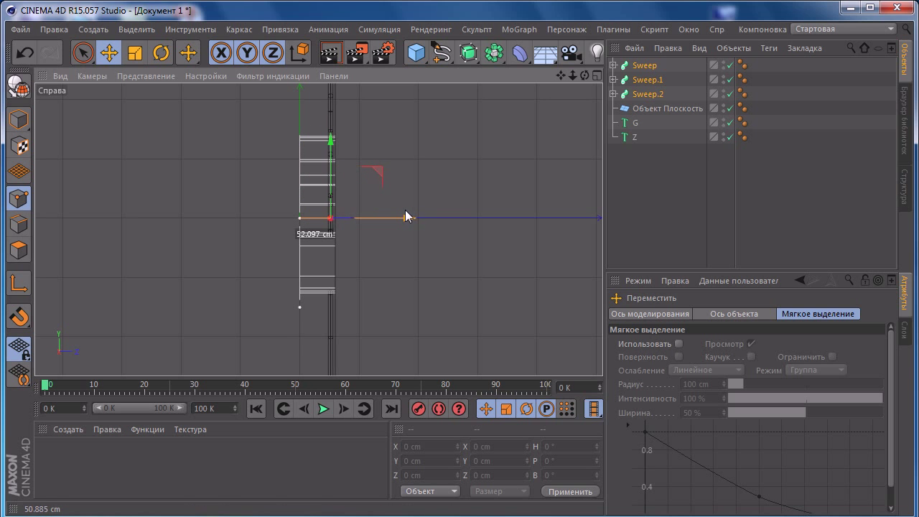
# Return to the Perspective view and create a new material, opening it for editing.
pyautogui.middleClick(407, 209)
pyautogui.middleClick(233, 145)
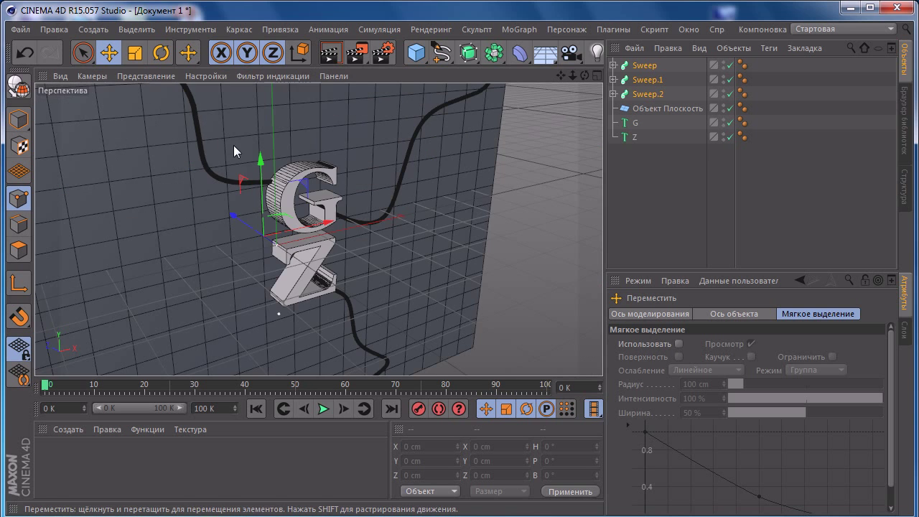
pyautogui.keyDown('alt'); pyautogui.moveTo(394, 188); pyautogui.dragTo(363, 192); pyautogui.keyUp('alt')
pyautogui.scroll(3, 369, 198)
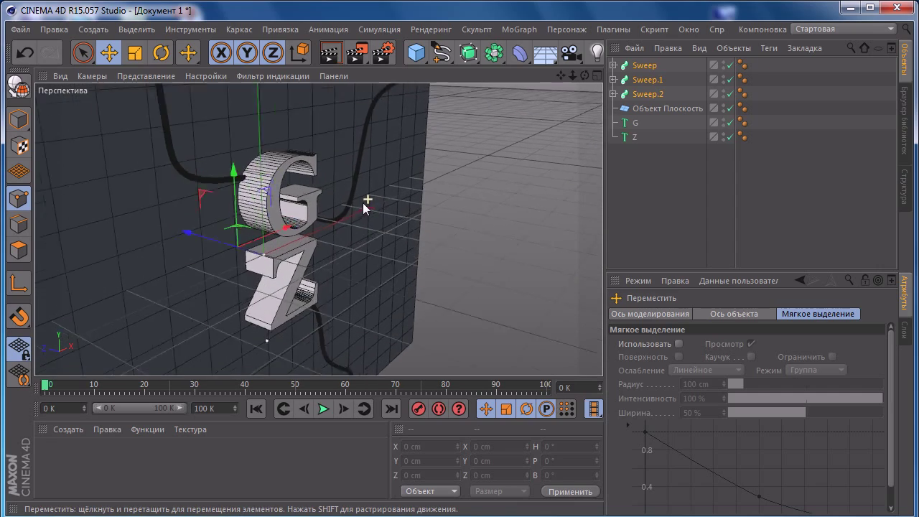
pyautogui.doubleClick(67, 456)
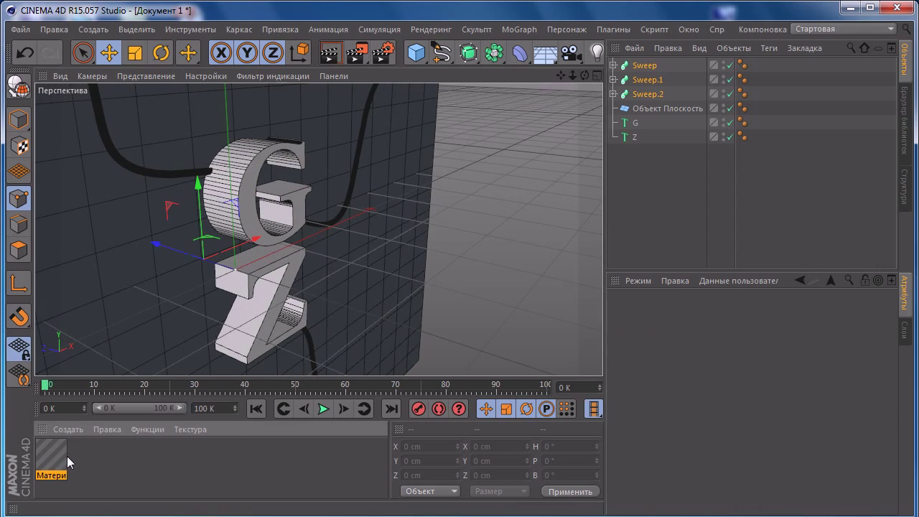
pyautogui.doubleClick(54, 453)
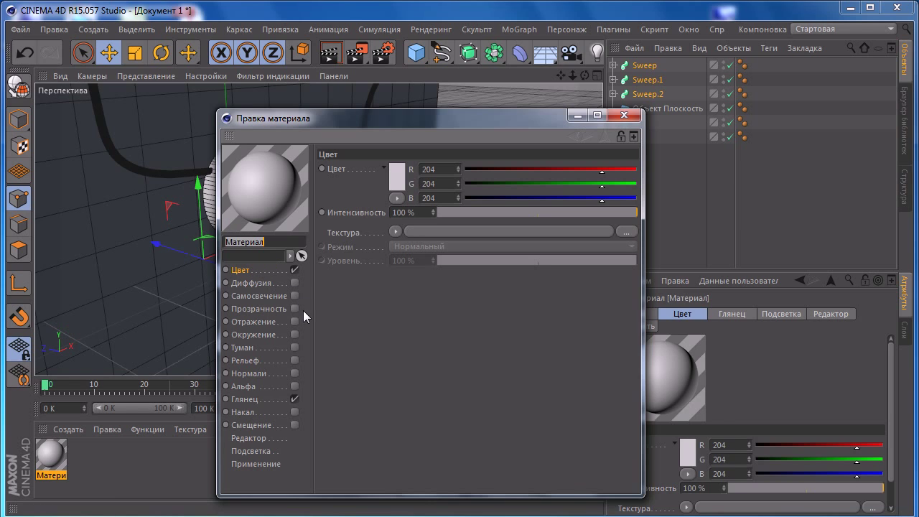
# Load a Gradient as the texture of the material's Color channel.
pyautogui.click(244, 271)
pyautogui.click(397, 178)
pyautogui.moveTo(411, 123); pyautogui.dragTo(467, 128)
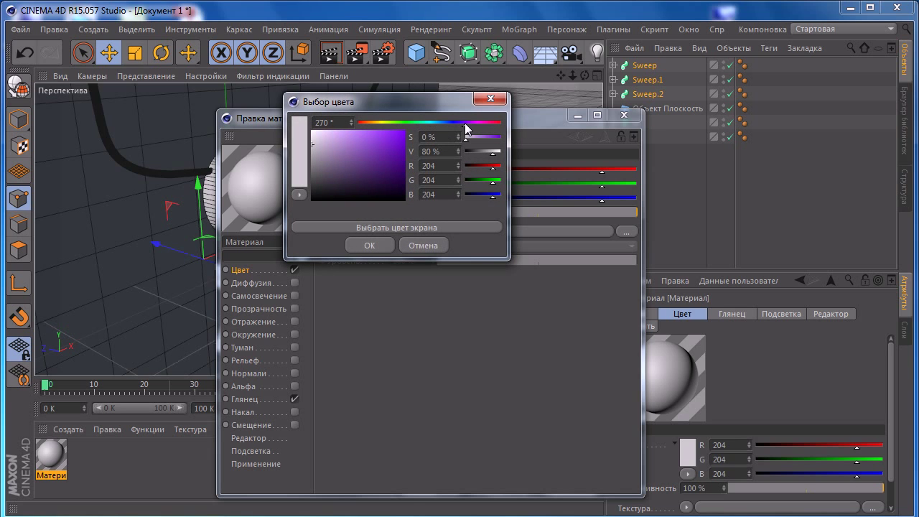
pyautogui.click(423, 245)
pyautogui.click(394, 232)
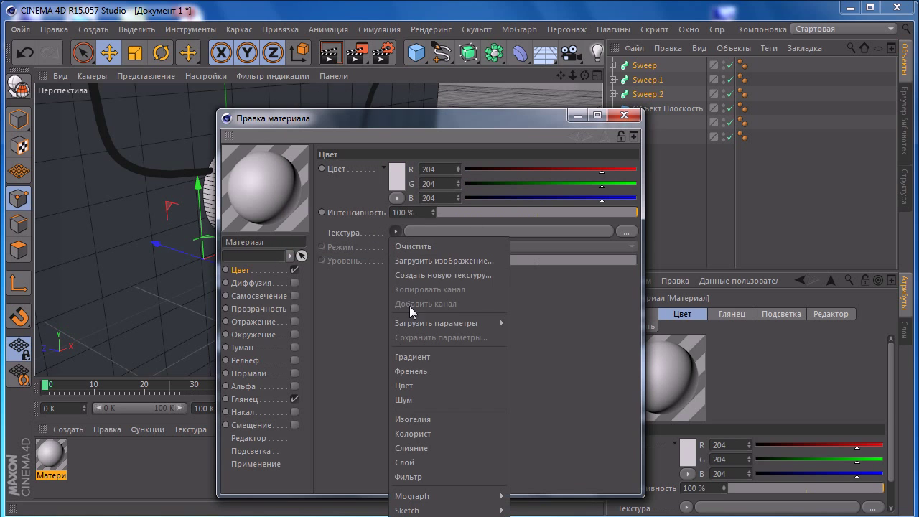
pyautogui.click(398, 361)
pyautogui.click(436, 229)
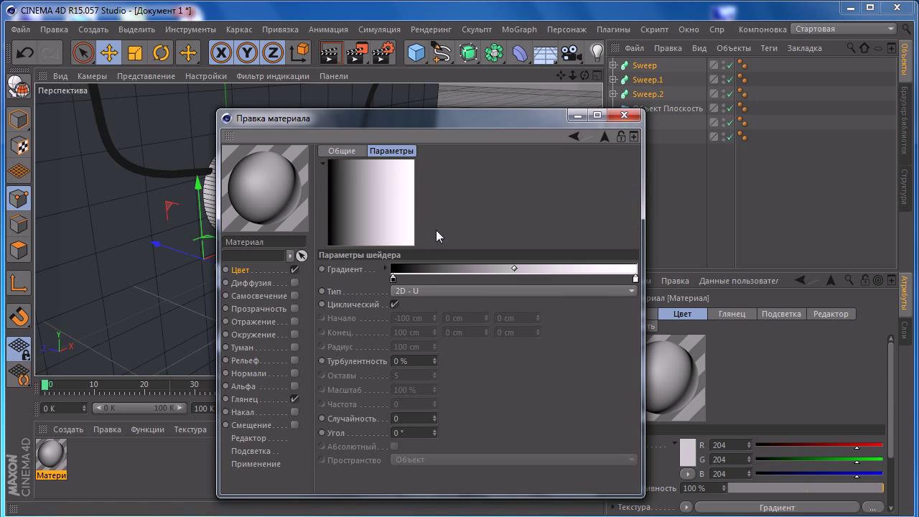
# Colour the gradient's left stop a light purple.
pyautogui.doubleClick(394, 283)
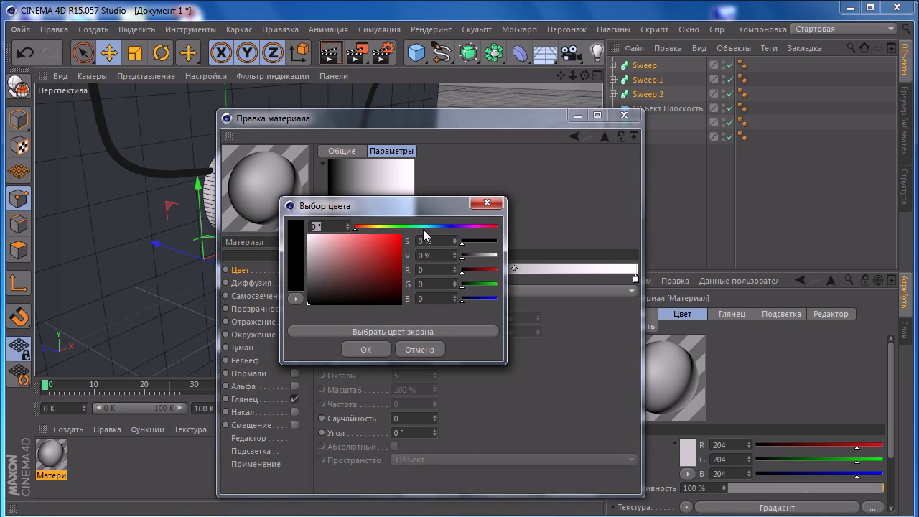
pyautogui.moveTo(422, 228); pyautogui.dragTo(466, 233)
pyautogui.moveTo(401, 266); pyautogui.dragTo(390, 248)
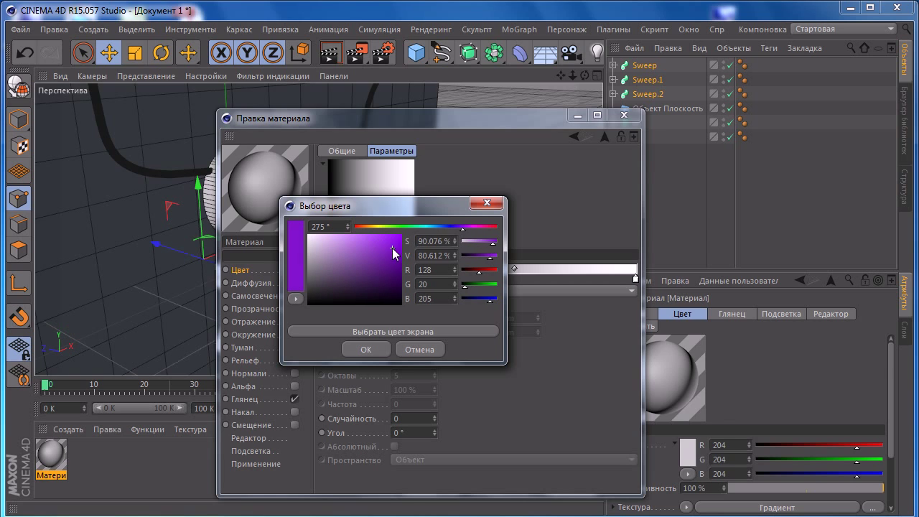
pyautogui.click(366, 348)
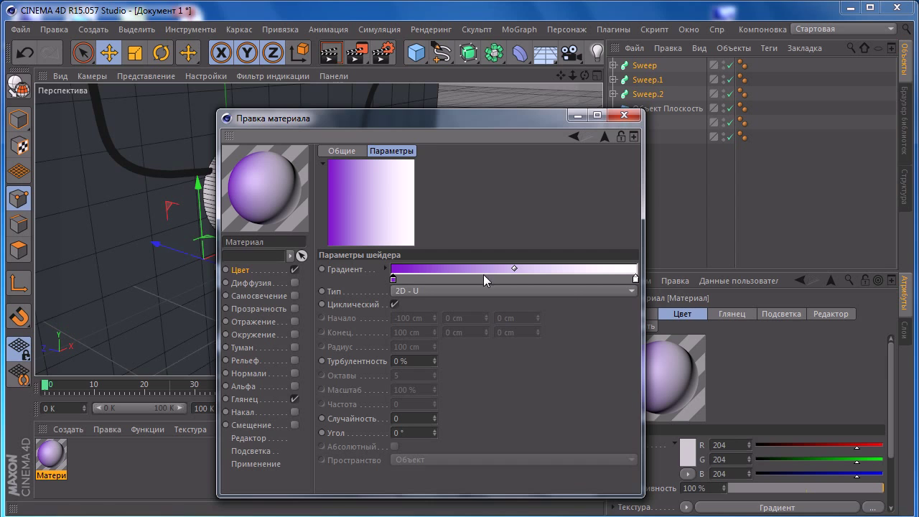
pyautogui.doubleClick(393, 279)
pyautogui.moveTo(388, 247); pyautogui.dragTo(375, 240)
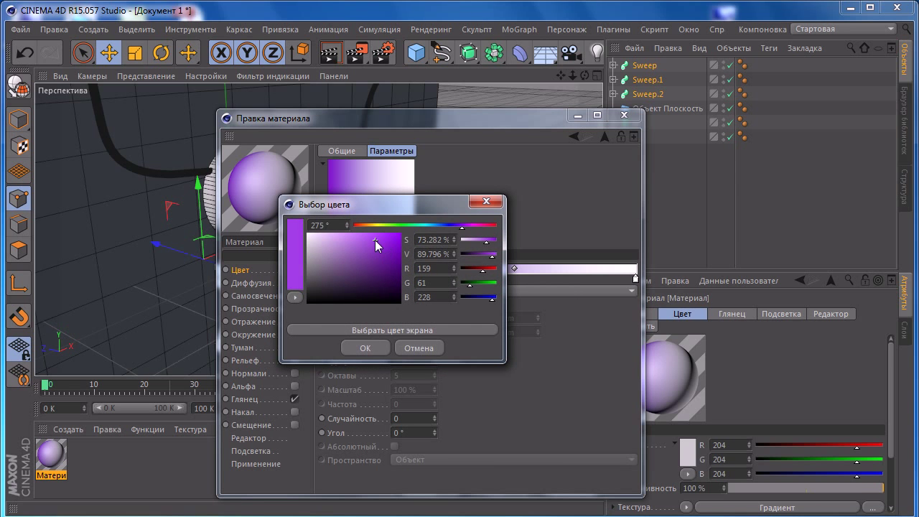
pyautogui.click(373, 347)
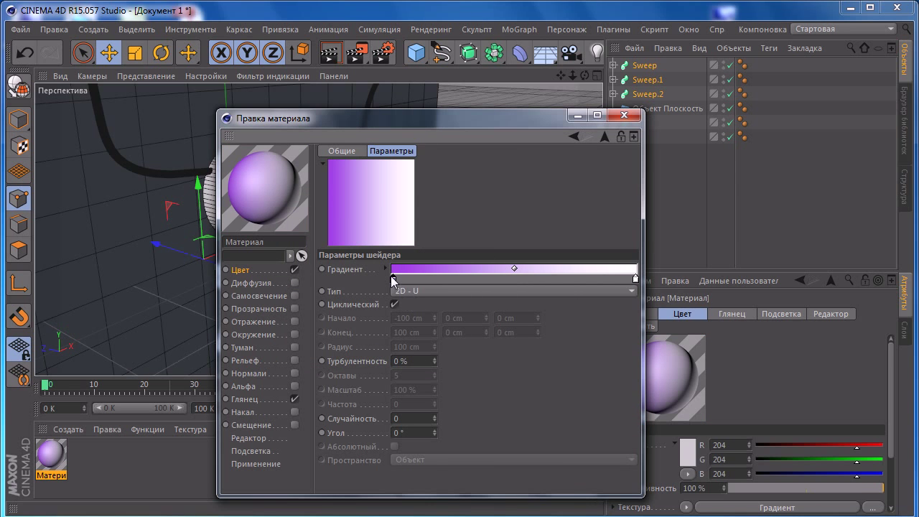
pyautogui.doubleClick(393, 282)
pyautogui.click(366, 343)
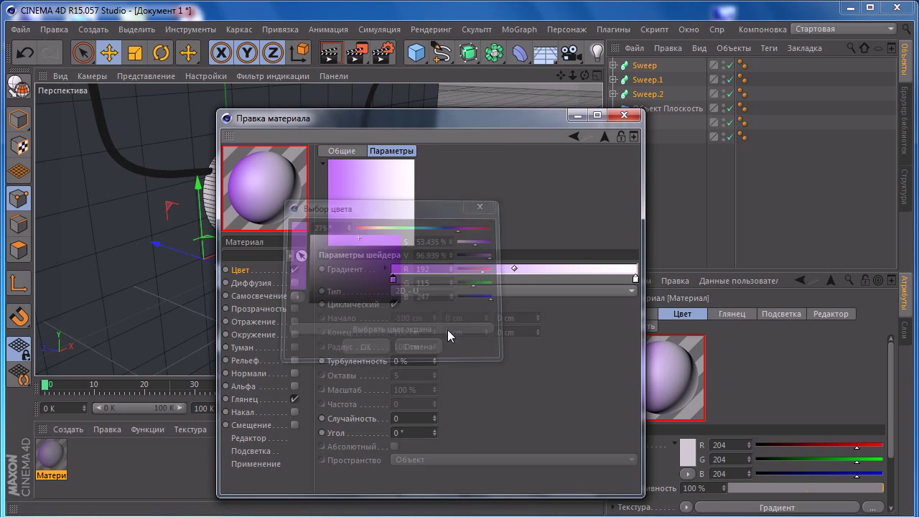
# Colour the gradient's right stop a pale peach.
pyautogui.doubleClick(635, 279)
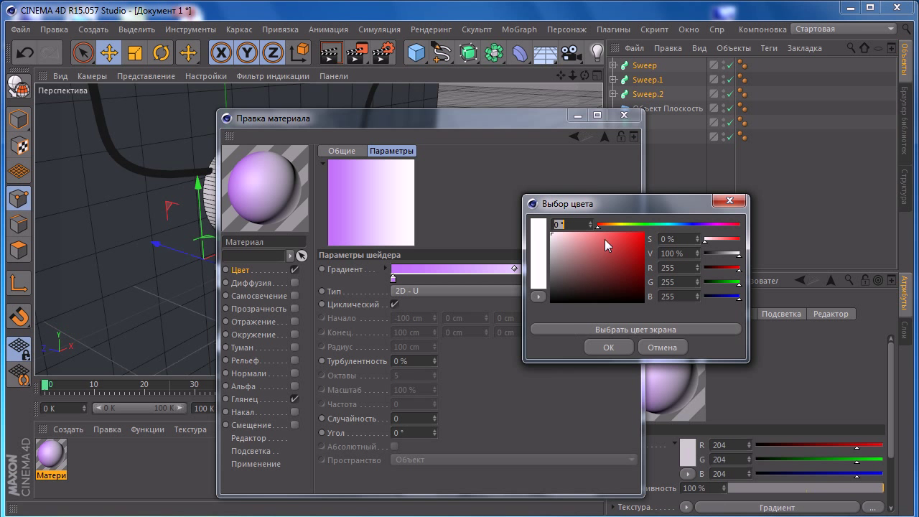
pyautogui.click(626, 224)
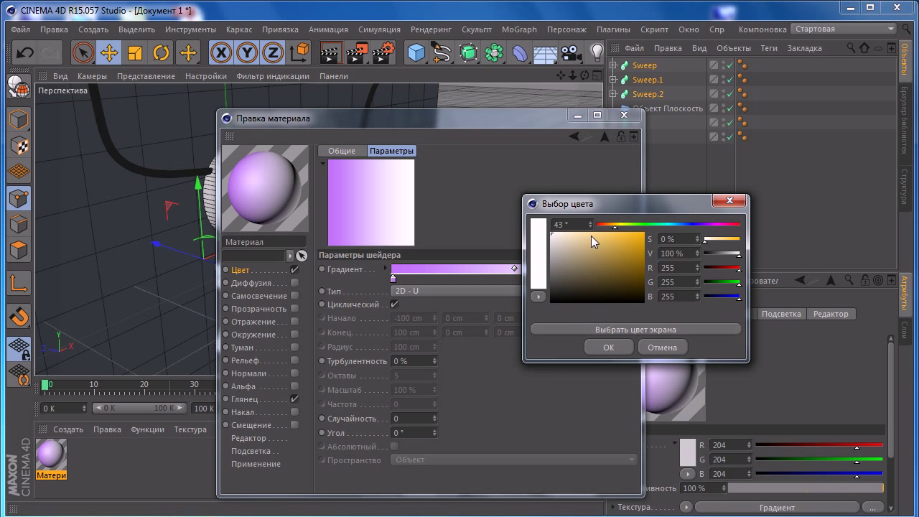
pyautogui.moveTo(591, 235); pyautogui.dragTo(583, 233)
pyautogui.click(608, 347)
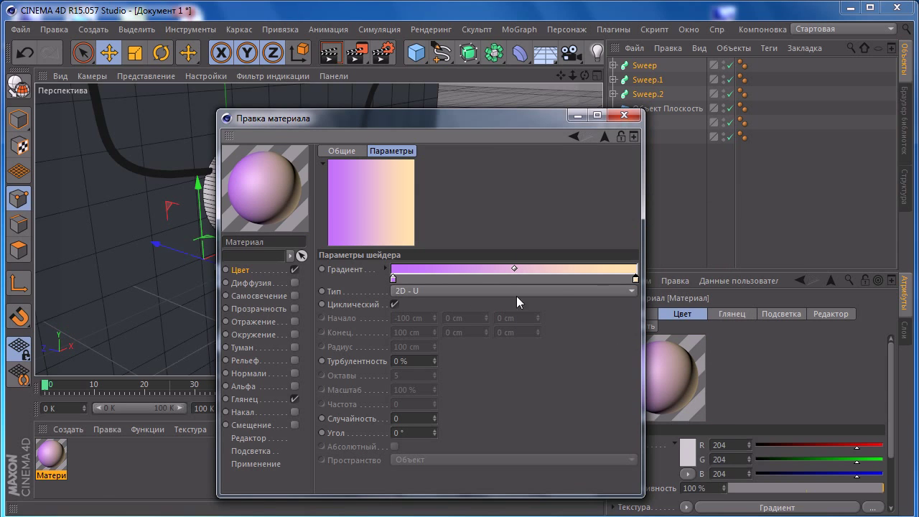
# Make the gradient 2D Circular running purple to light, and enable Reflection.
pyautogui.click(444, 292)
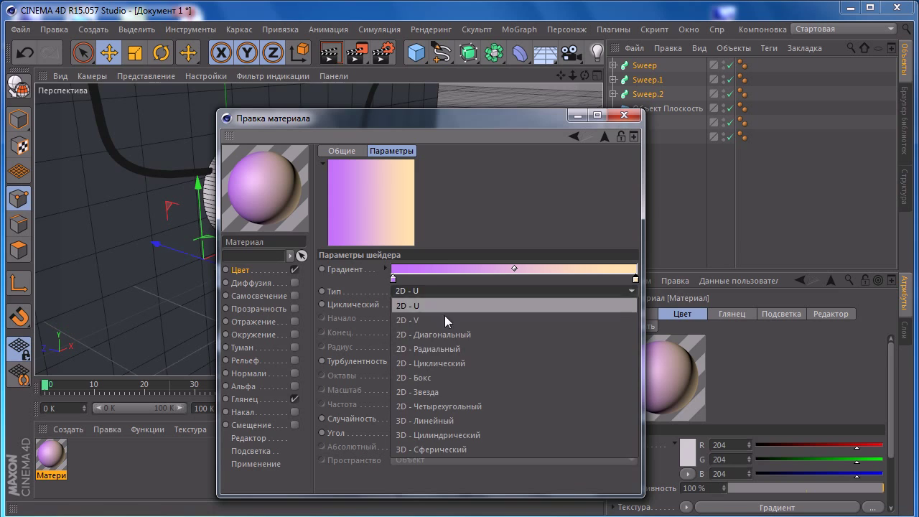
pyautogui.click(435, 360)
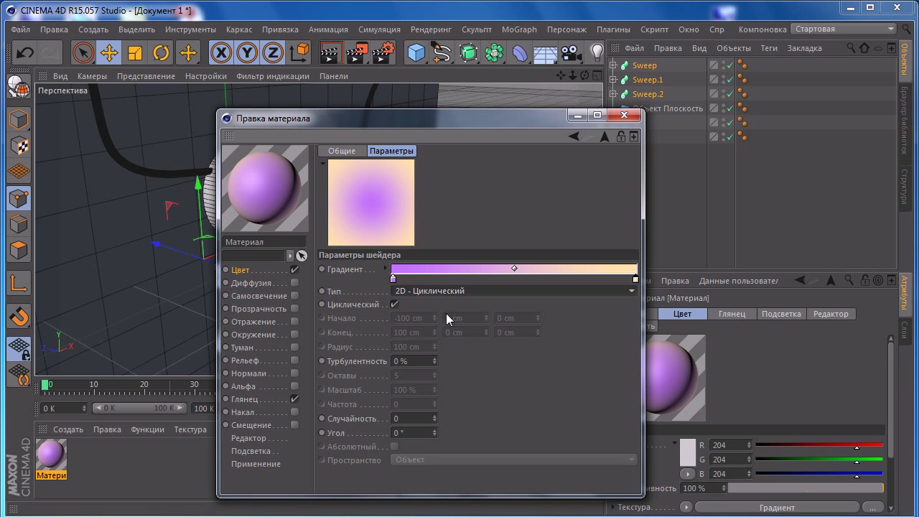
pyautogui.moveTo(394, 278); pyautogui.dragTo(568, 278)
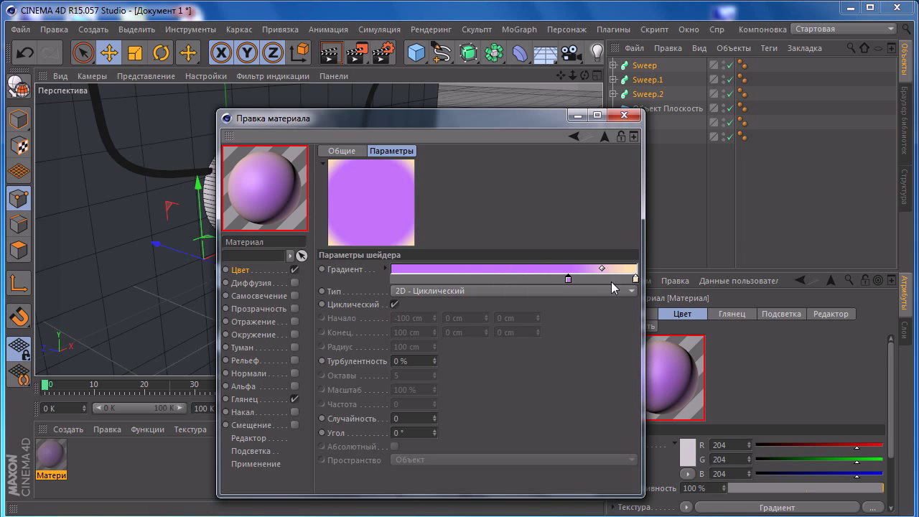
pyautogui.moveTo(635, 278)
pyautogui.mouseDown()
pyautogui.moveTo(393, 278)
pyautogui.moveTo(635, 278)
pyautogui.mouseUp()
pyautogui.moveTo(567, 279); pyautogui.dragTo(393, 279)
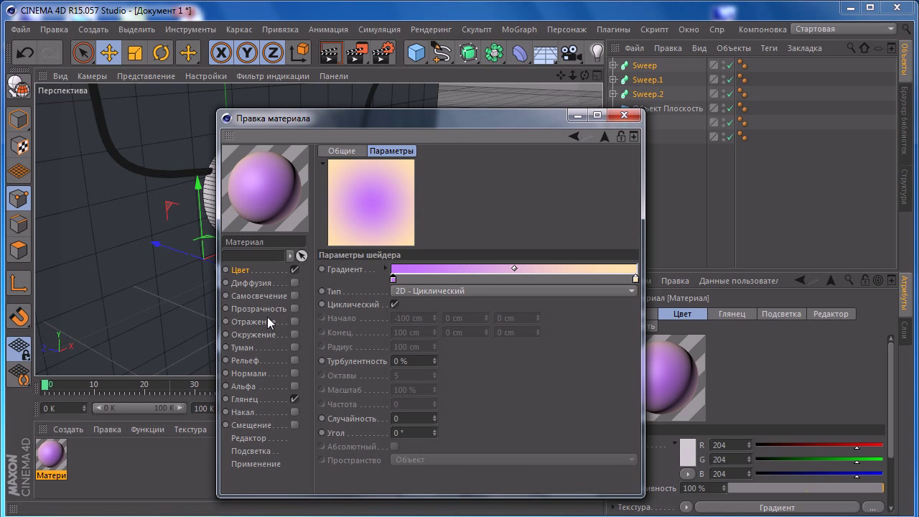
pyautogui.click(291, 321)
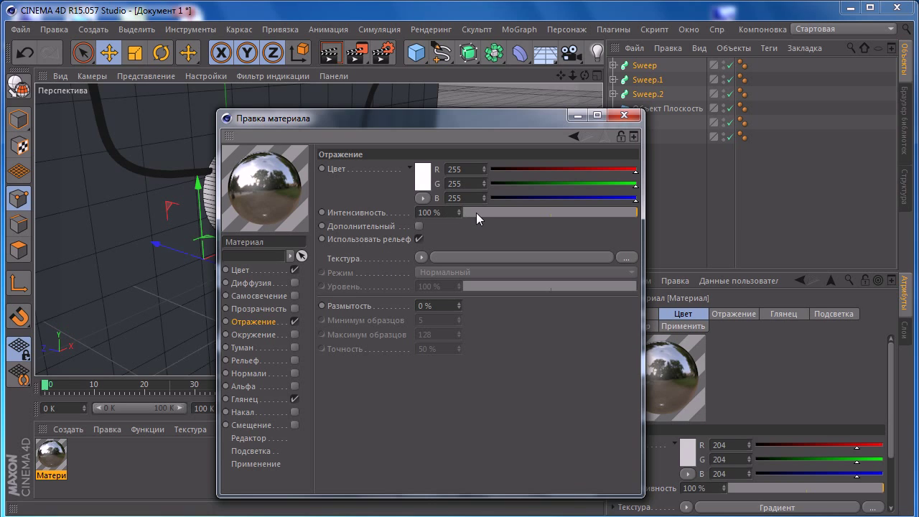
# Set reflection intensity to 5% and specular height 40%, falloff 19%, then close the editor.
pyautogui.doubleClick(430, 213)
pyautogui.write('5')
pyautogui.press('Return')
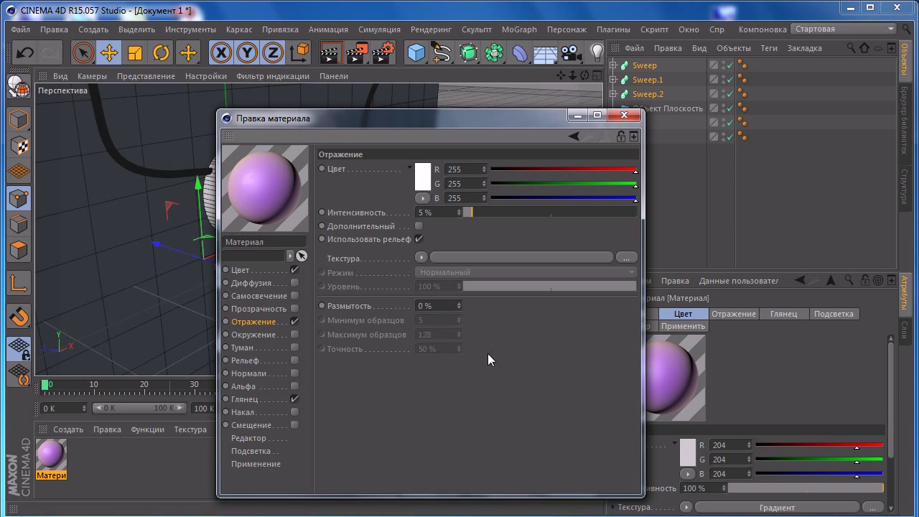
pyautogui.click(244, 399)
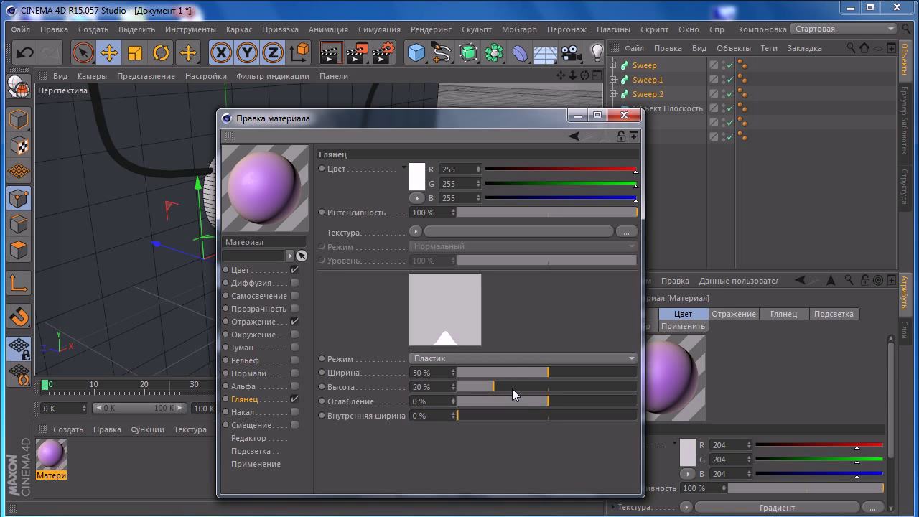
pyautogui.moveTo(514, 389)
pyautogui.mouseDown()
pyautogui.moveTo(529, 382)
pyautogui.moveTo(539, 399)
pyautogui.moveTo(565, 407)
pyautogui.mouseUp()
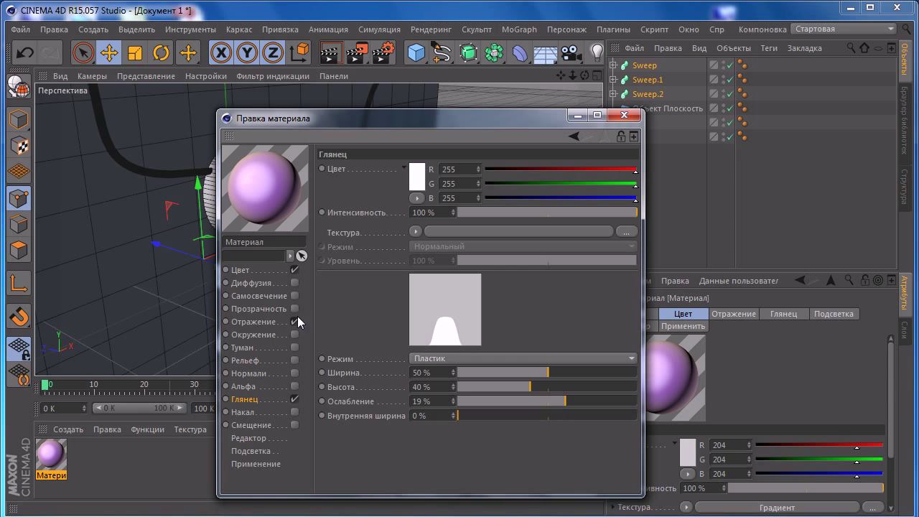
pyautogui.click(624, 115)
# Drag Материал from the Material Manager onto the backdrop Plane in the viewport.
pyautogui.moveTo(57, 455); pyautogui.dragTo(378, 279)
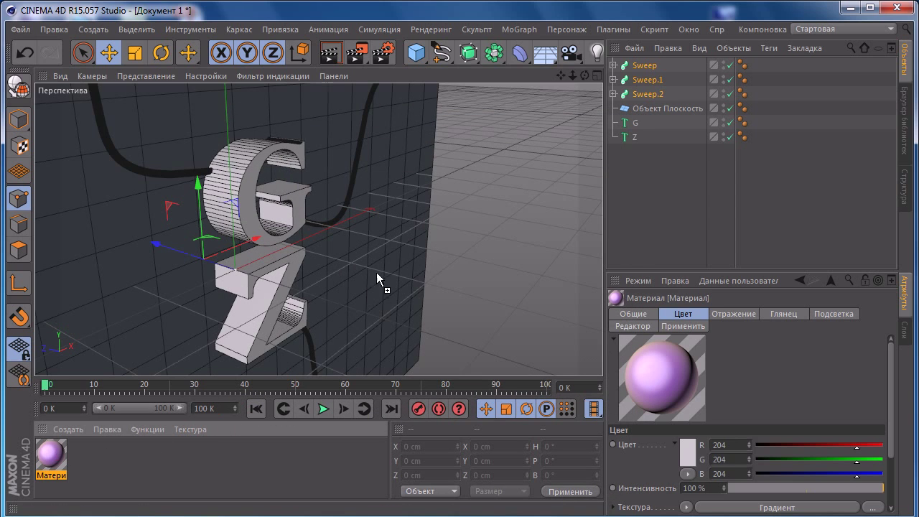
pyautogui.moveTo(390, 241); pyautogui.dragTo(390, 242)
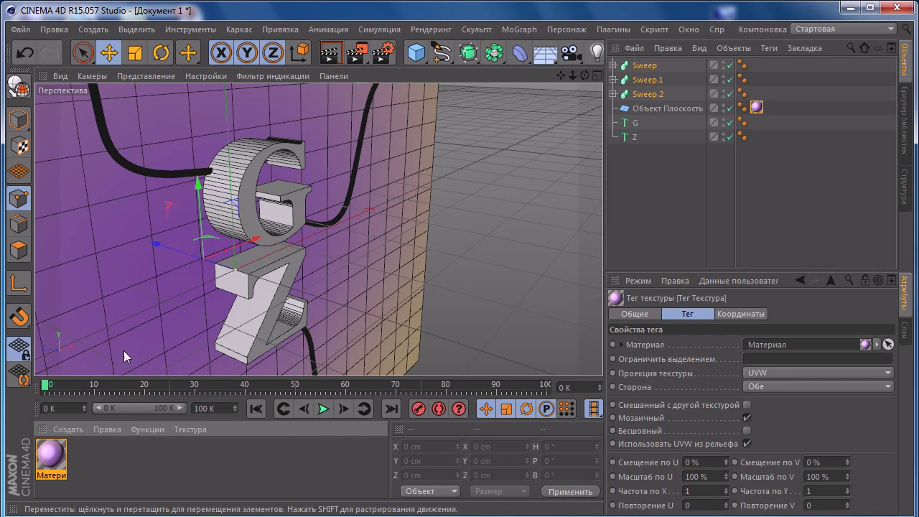
pyautogui.moveTo(123, 350)
pyautogui.keyDown('alt'); pyautogui.mouseDown()
pyautogui.moveTo(270, 220)
pyautogui.moveTo(287, 216)
pyautogui.mouseUp(); pyautogui.keyUp('alt')
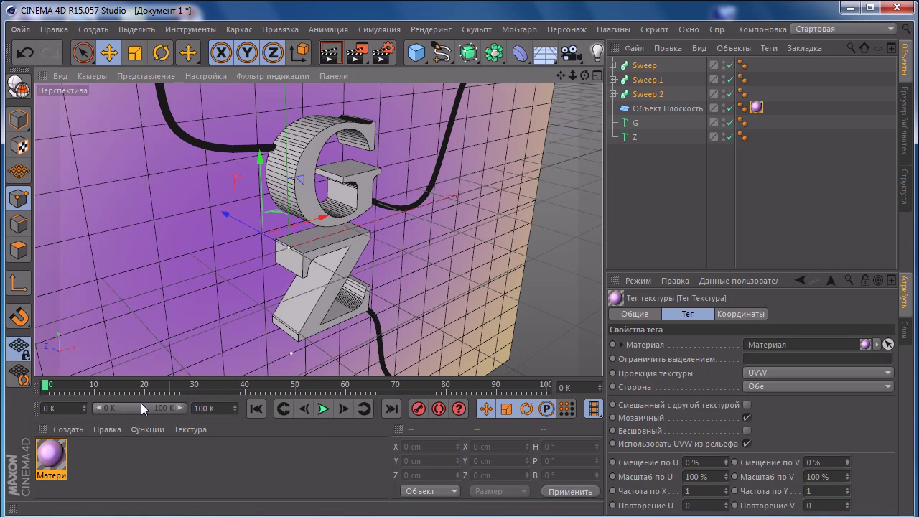
# Create a new material with Color and Specular turned off and Luminance turned on.
pyautogui.doubleClick(91, 454)
pyautogui.doubleClick(55, 457)
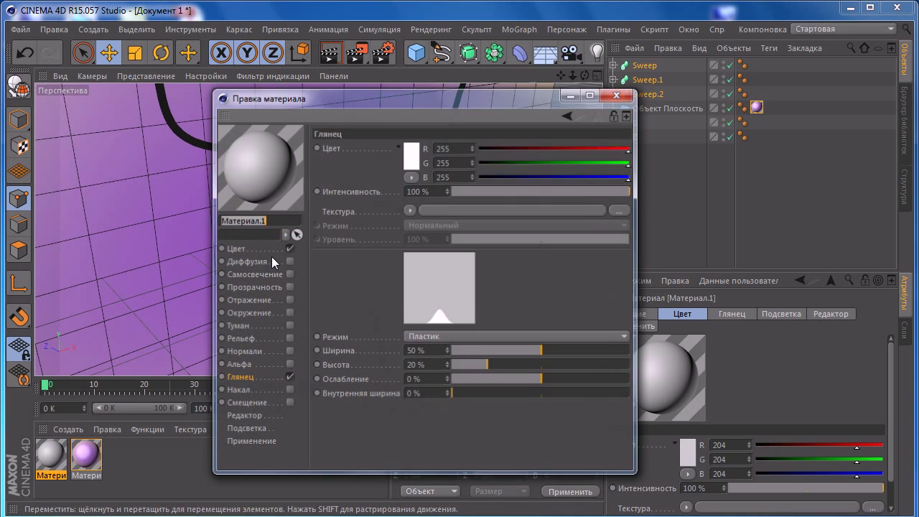
pyautogui.click(288, 378)
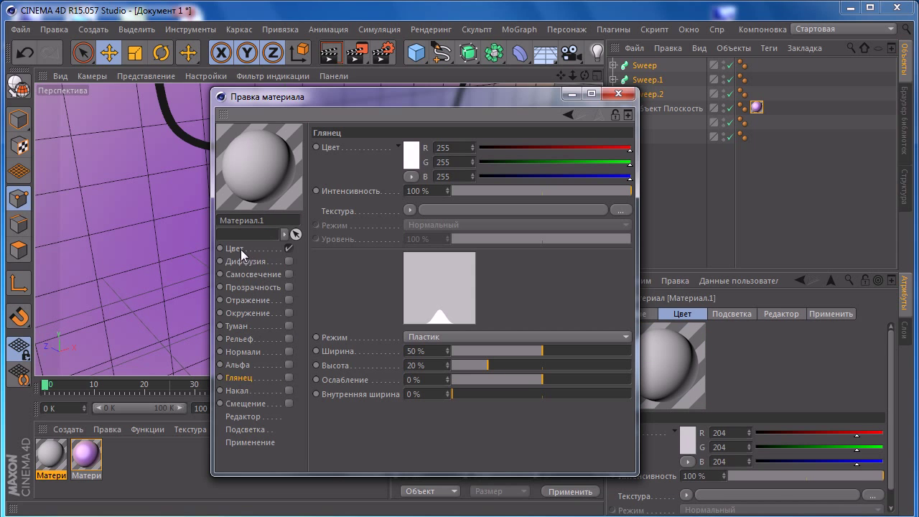
pyautogui.click(289, 248)
pyautogui.click(289, 275)
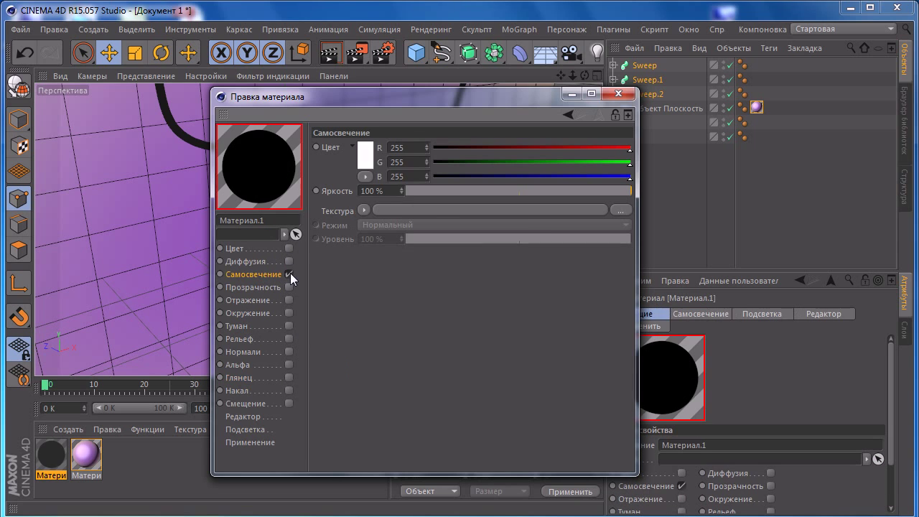
# Set the luminance brightness to 200%.
pyautogui.doubleClick(392, 190)
pyautogui.write('200')
pyautogui.press('Return')
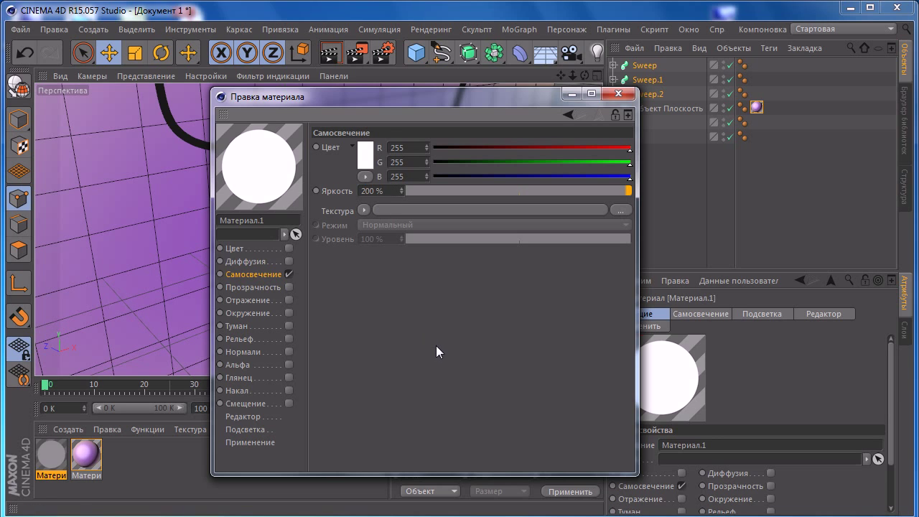
pyautogui.doubleClick(388, 191)
pyautogui.write('259')
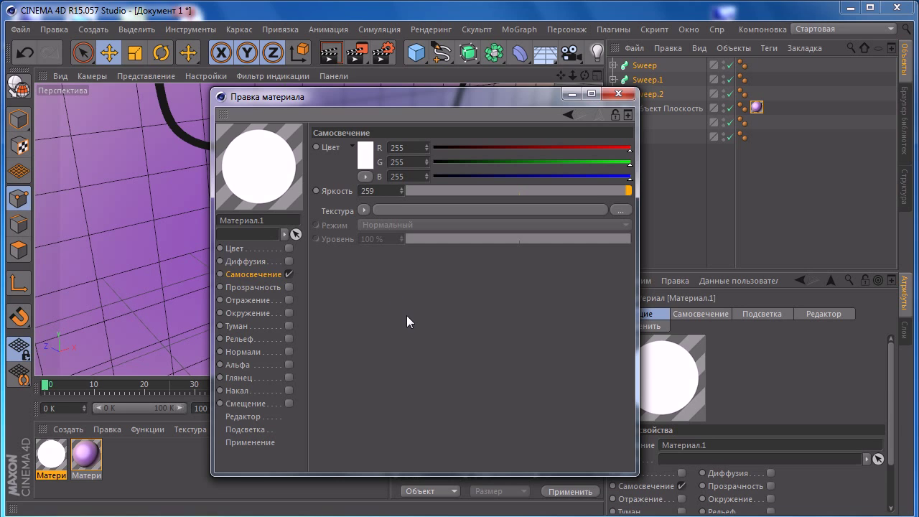
pyautogui.press('BackSpace')
pyautogui.write('0')
pyautogui.press('Return')
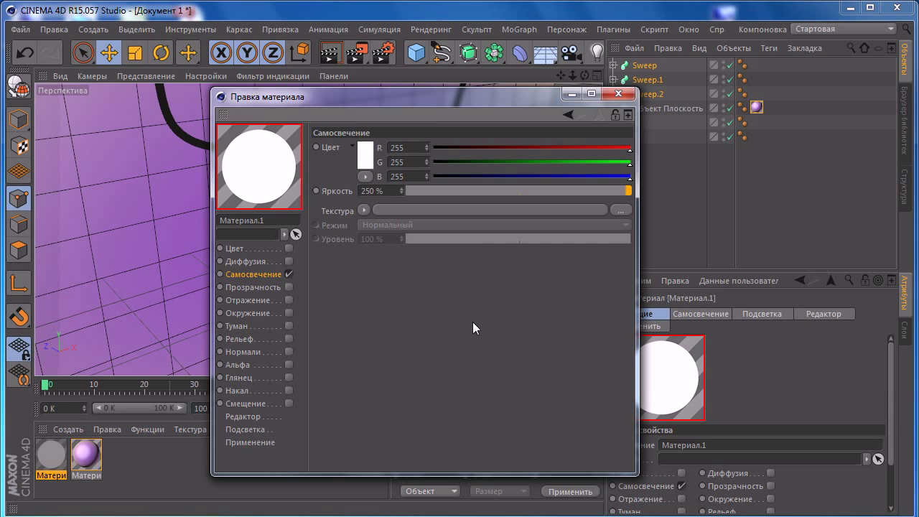
pyautogui.write('50')
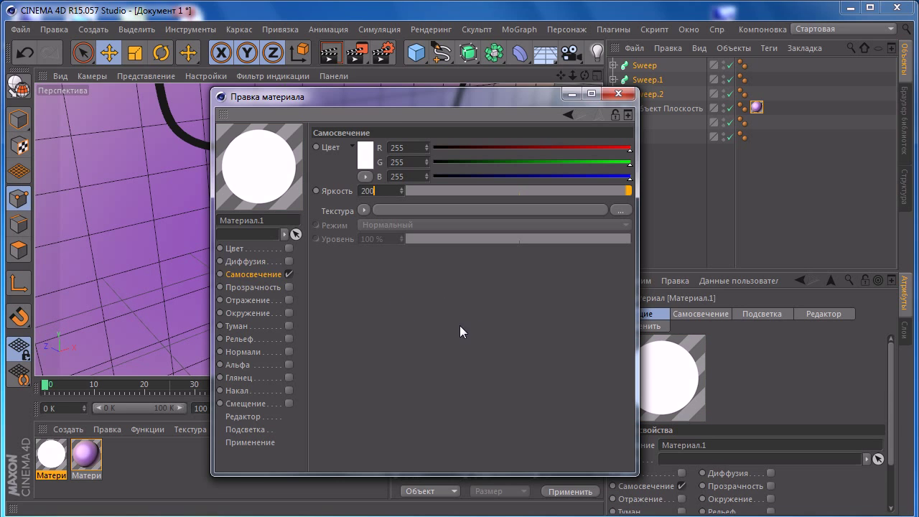
pyautogui.press('Return')
# Make the luminance colour cyan (RGB 86/210/252), then close the material editor.
pyautogui.click(364, 154)
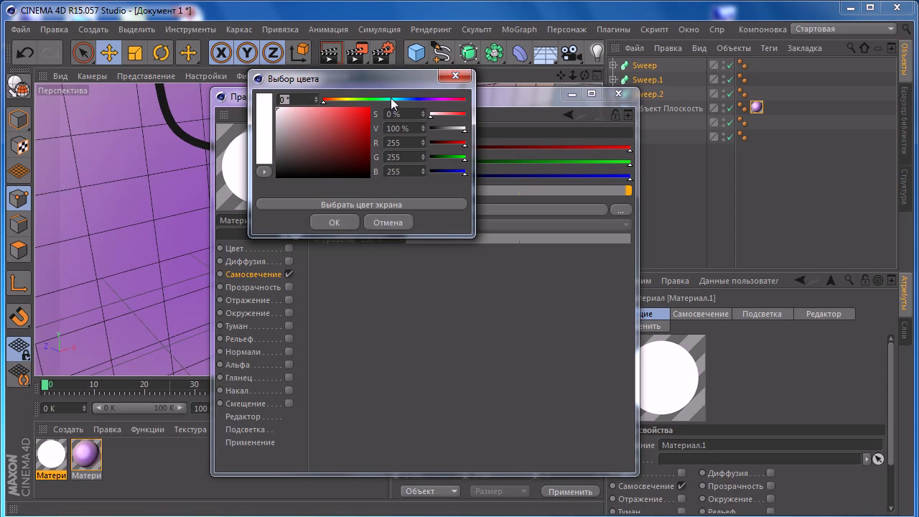
pyautogui.moveTo(390, 98); pyautogui.dragTo(400, 98)
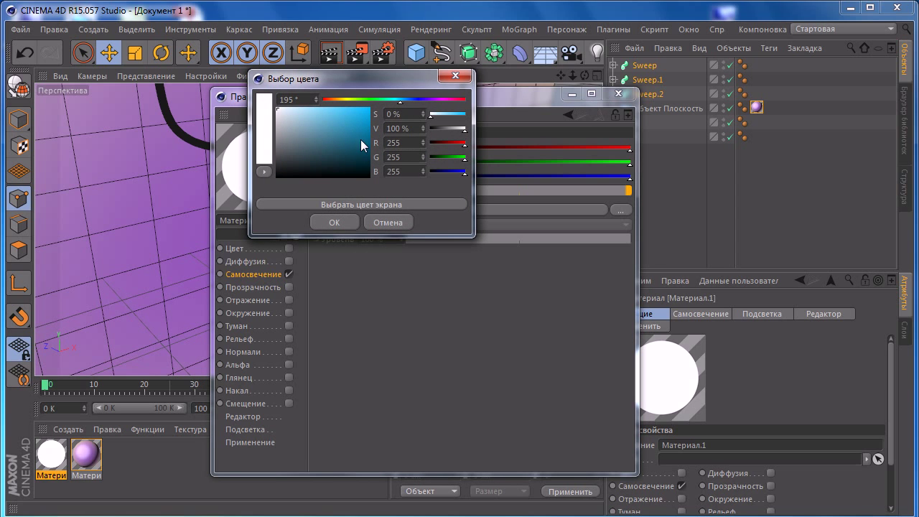
pyautogui.moveTo(347, 118); pyautogui.dragTo(345, 111)
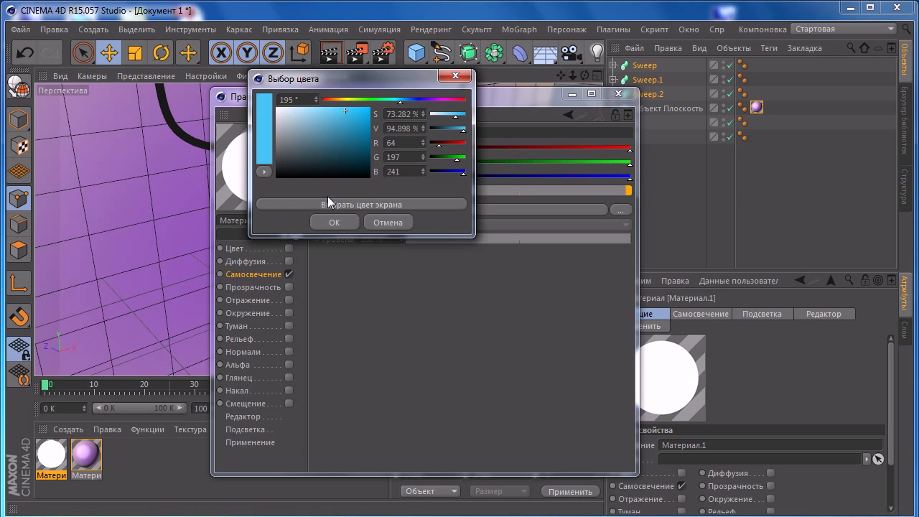
pyautogui.click(326, 220)
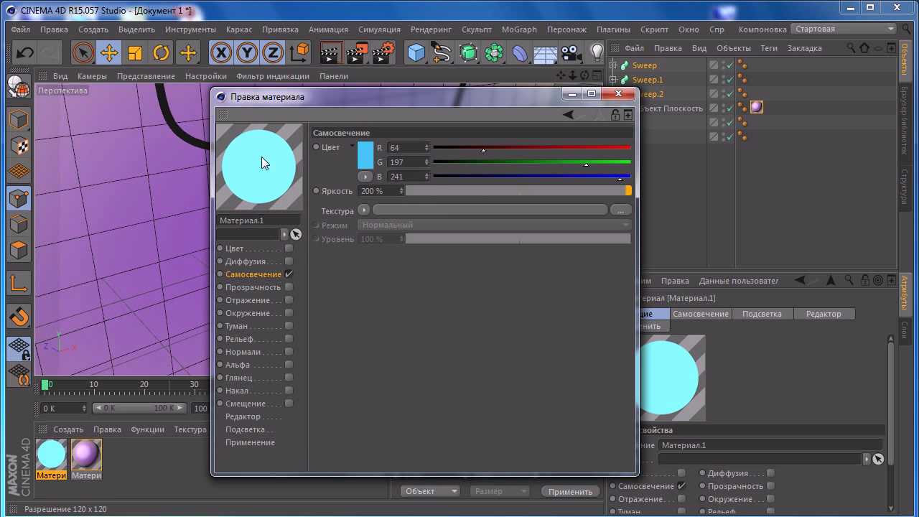
pyautogui.click(365, 154)
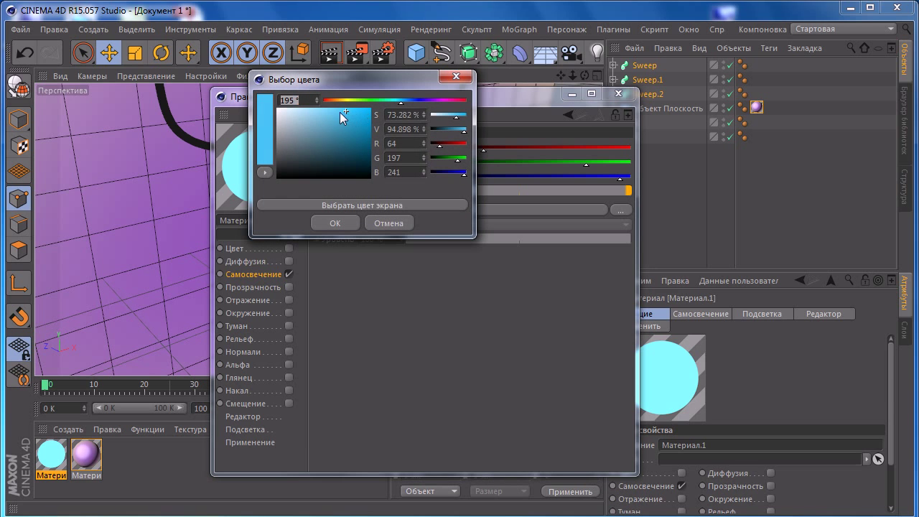
pyautogui.click(345, 113)
pyautogui.moveTo(344, 119); pyautogui.dragTo(341, 113)
pyautogui.click(335, 222)
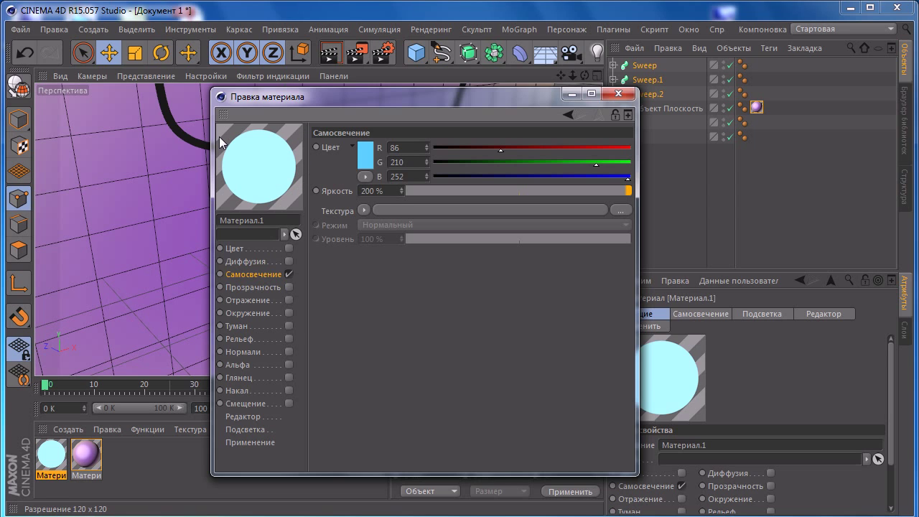
pyautogui.click(617, 94)
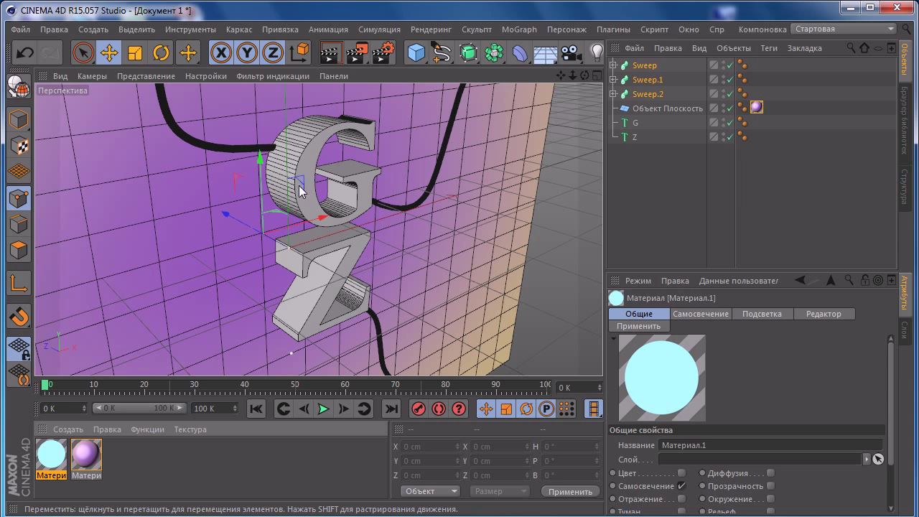
# Select the G text object and add an Atom Array from the modelling generators list.
pyautogui.click(667, 160)
pyautogui.click(635, 123)
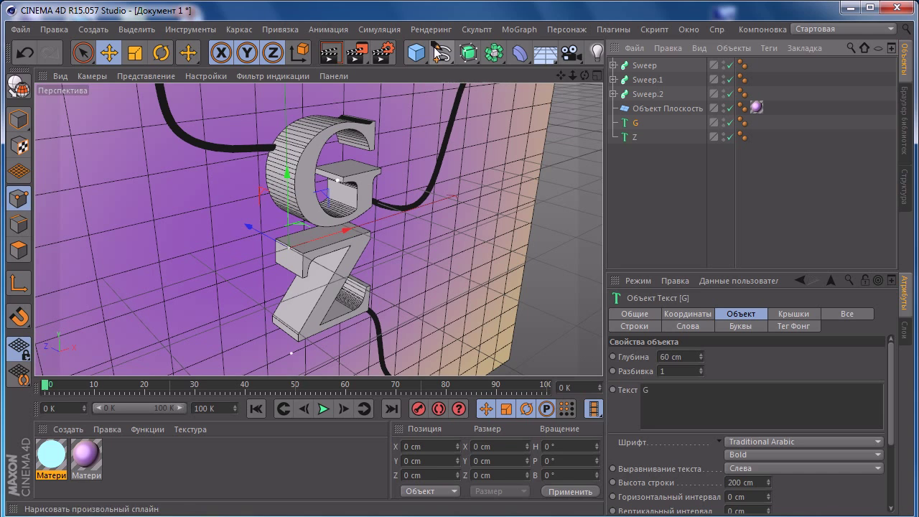
pyautogui.click(495, 53)
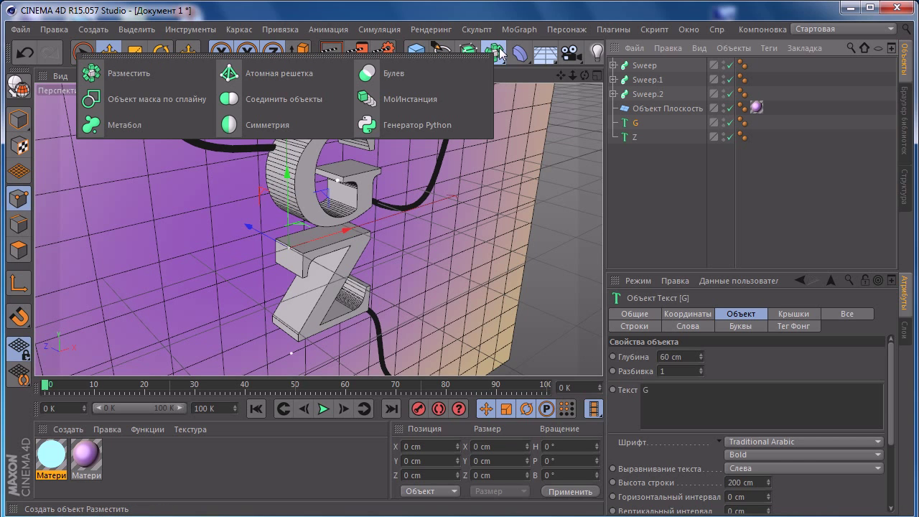
pyautogui.click(468, 53)
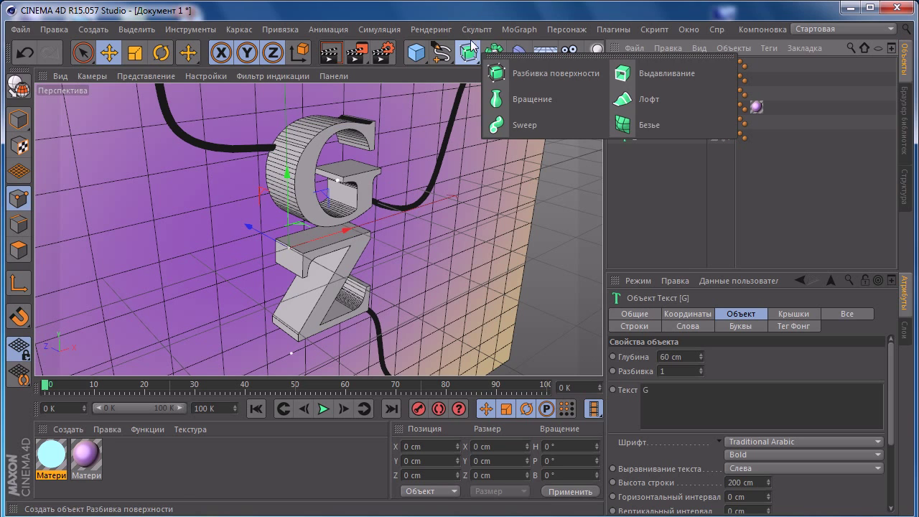
pyautogui.click(517, 29)
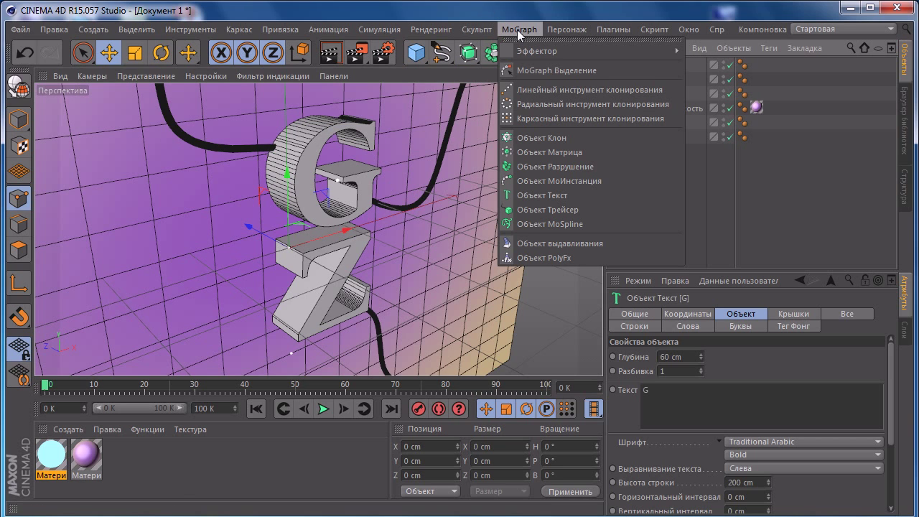
pyautogui.click(517, 29)
pyautogui.click(468, 53)
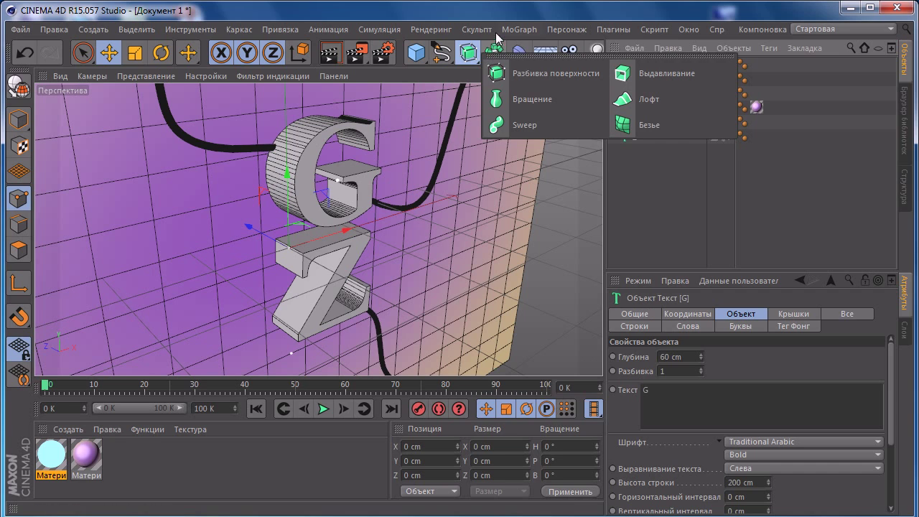
pyautogui.click(493, 53)
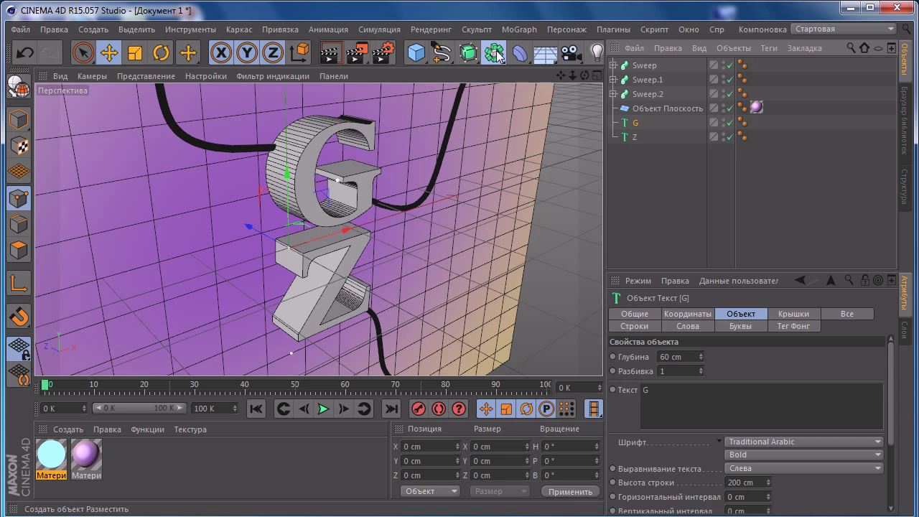
pyautogui.click(495, 54)
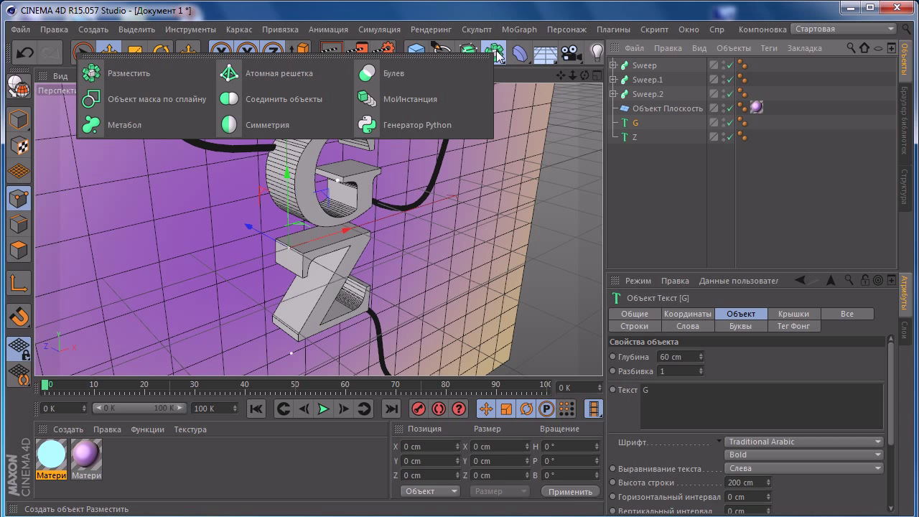
pyautogui.click(291, 68)
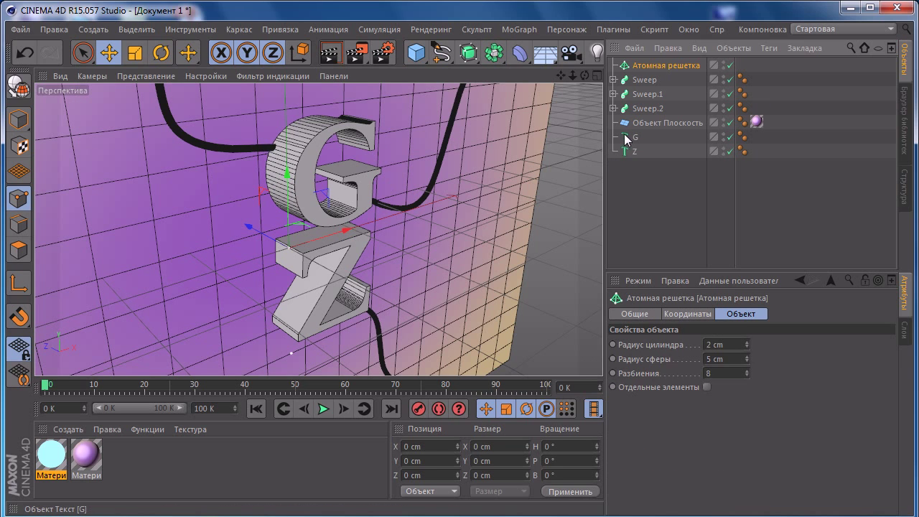
# Duplicate the G text as G.1 and nest the copy inside the Atom Array.
pyautogui.moveTo(627, 138); pyautogui.dragTo(643, 66)
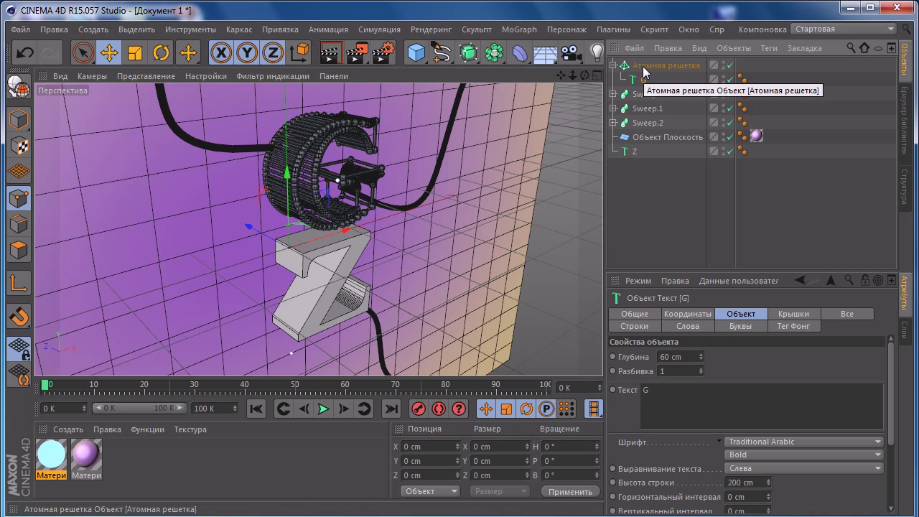
pyautogui.hotkey('ctrl', 'z')
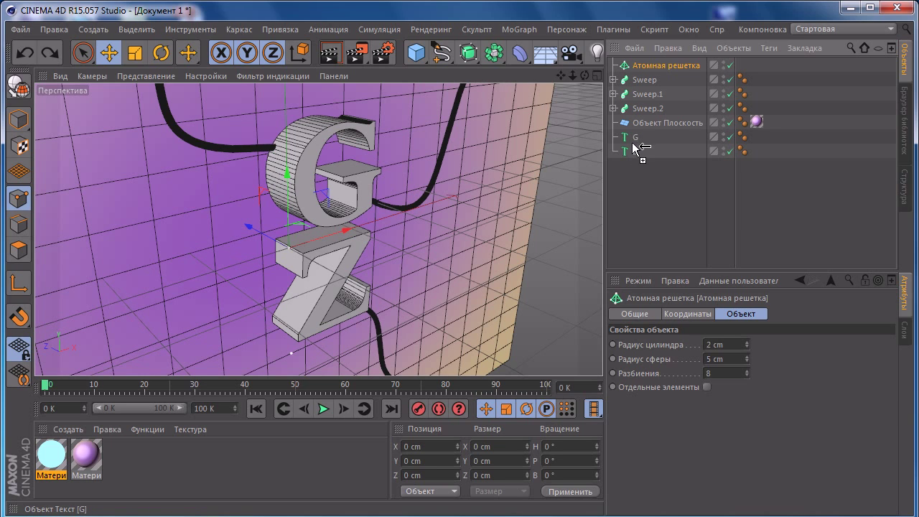
pyautogui.keyDown('ctrl'); pyautogui.moveTo(635, 144); pyautogui.dragTo(635, 149); pyautogui.keyUp('ctrl')
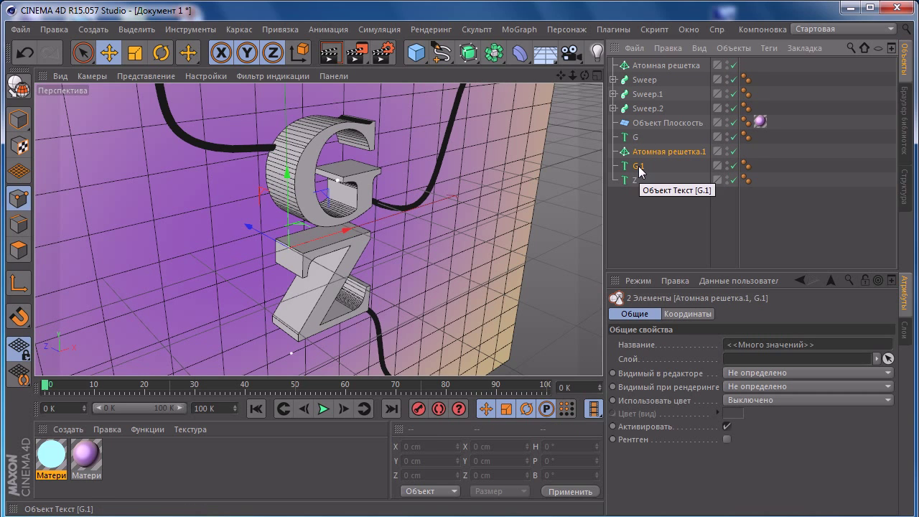
pyautogui.hotkey('ctrl', 'z')
pyautogui.hotkey('ctrl', 'z')
pyautogui.keyDown('ctrl'); pyautogui.moveTo(637, 138); pyautogui.dragTo(634, 160); pyautogui.keyUp('ctrl')
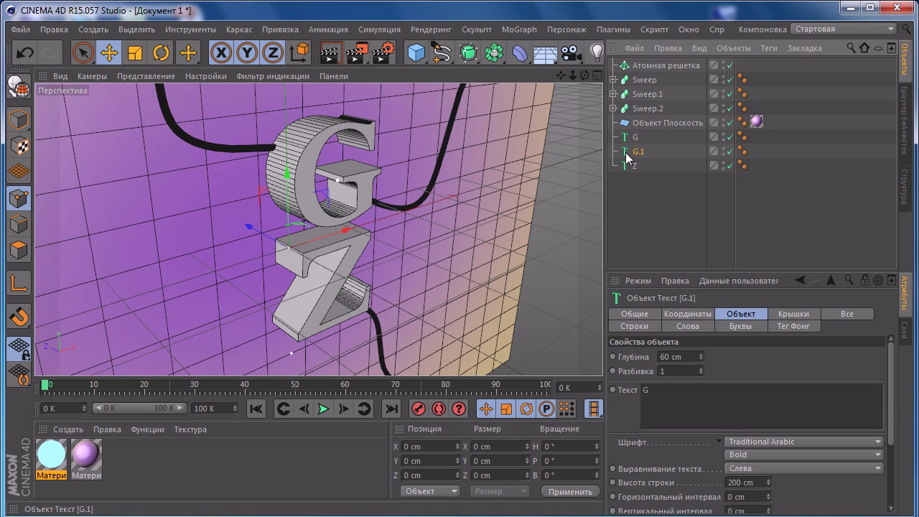
pyautogui.moveTo(631, 156)
pyautogui.mouseDown()
pyautogui.moveTo(656, 75)
pyautogui.moveTo(647, 66)
pyautogui.mouseUp()
pyautogui.scroll(3, 318, 207)
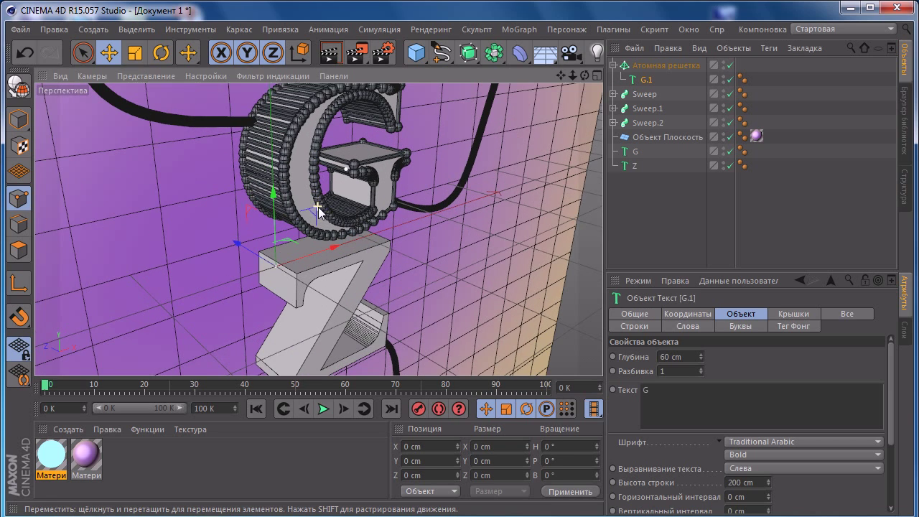
pyautogui.keyDown('alt'); pyautogui.moveTo(304, 147); pyautogui.dragTo(310, 214); pyautogui.keyUp('alt')
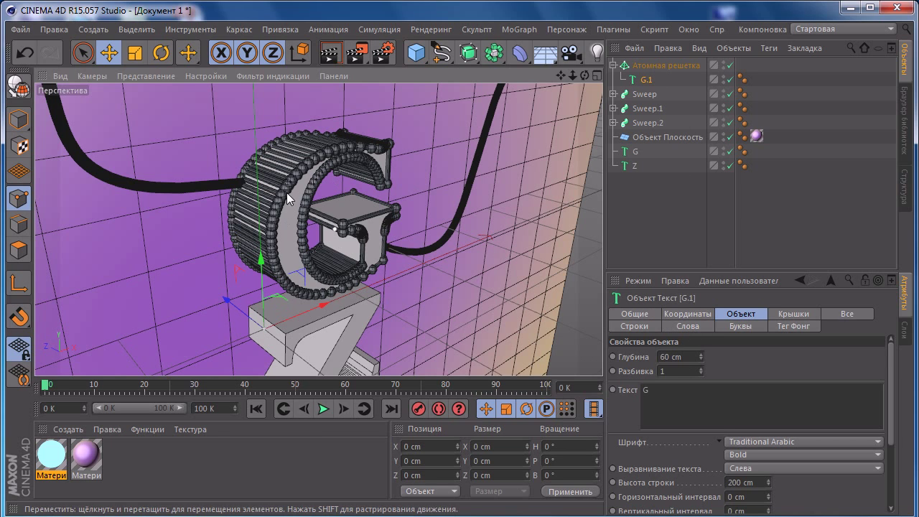
# Try sphere radii of 2 cm, then 1 cm, on the Atom Array and change its subdivisions.
pyautogui.click(650, 66)
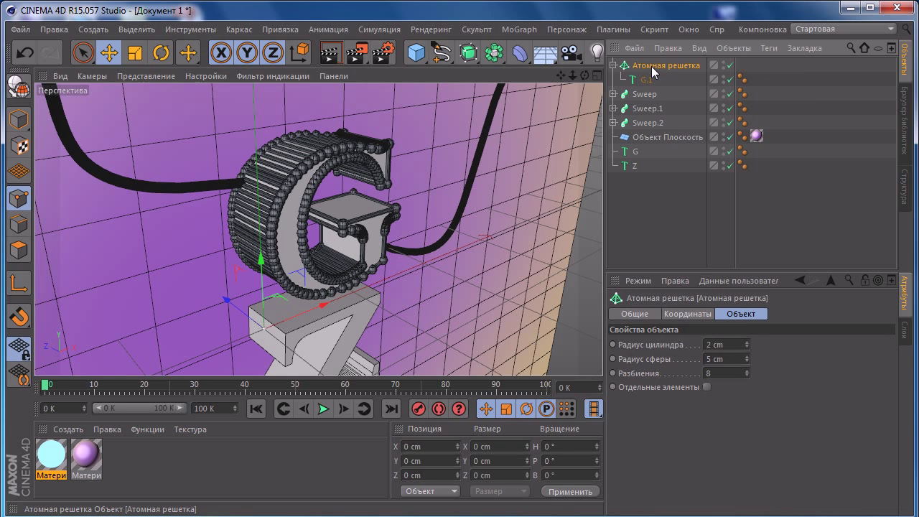
pyautogui.doubleClick(736, 358)
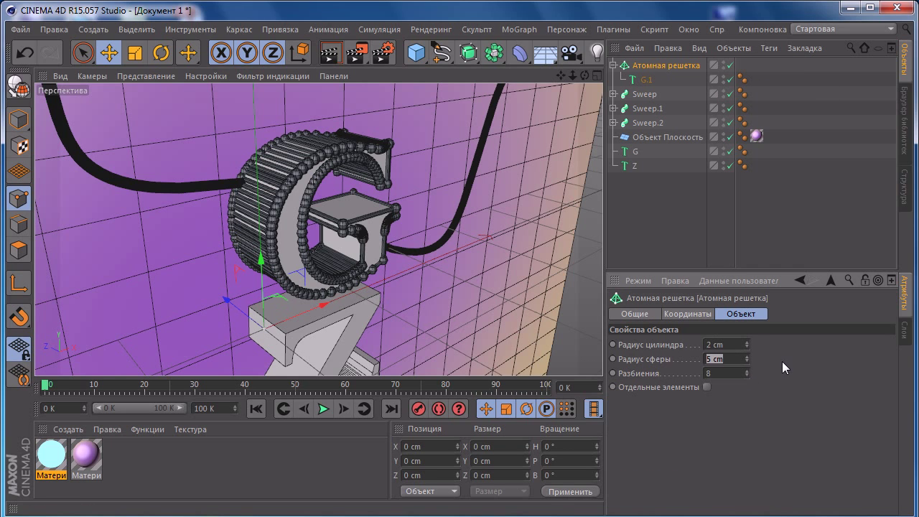
pyautogui.write('2')
pyautogui.press('Return')
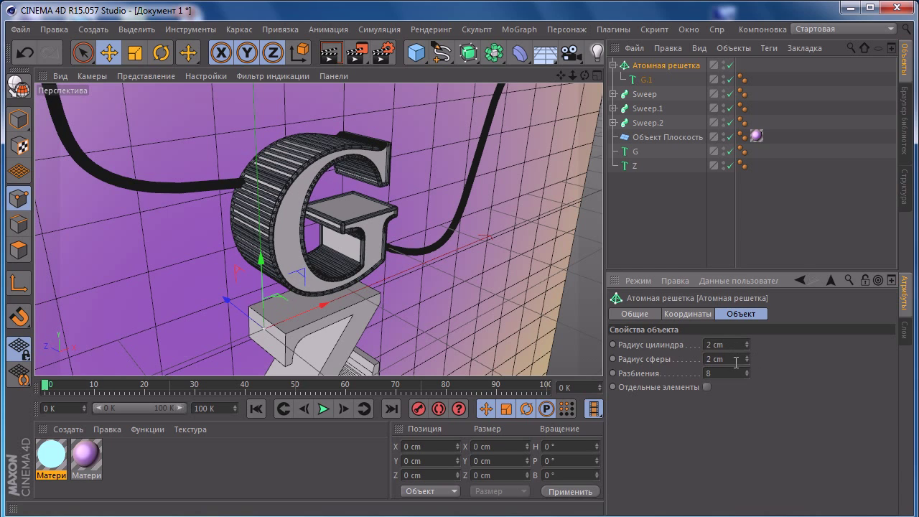
pyautogui.doubleClick(736, 359)
pyautogui.write('1')
pyautogui.press('Return')
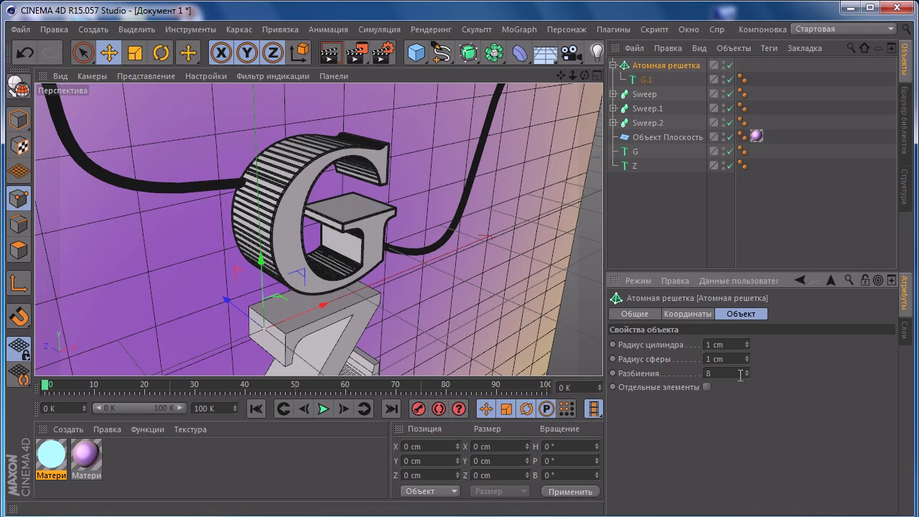
pyautogui.doubleClick(740, 374)
pyautogui.write('3')
pyautogui.press('Return')
pyautogui.write('0')
pyautogui.press('Return')
# Raise the G.1 text subdivision to 3.
pyautogui.click(644, 79)
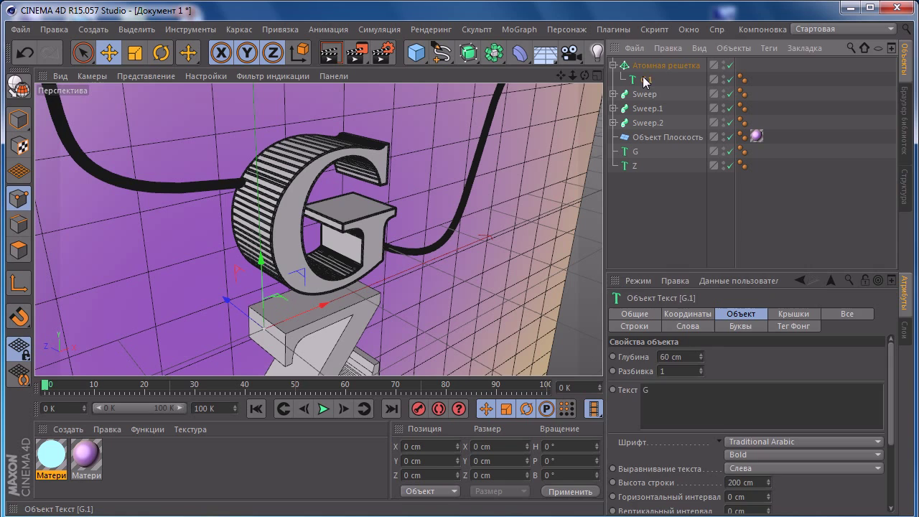
pyautogui.click(702, 368)
pyautogui.click(701, 368)
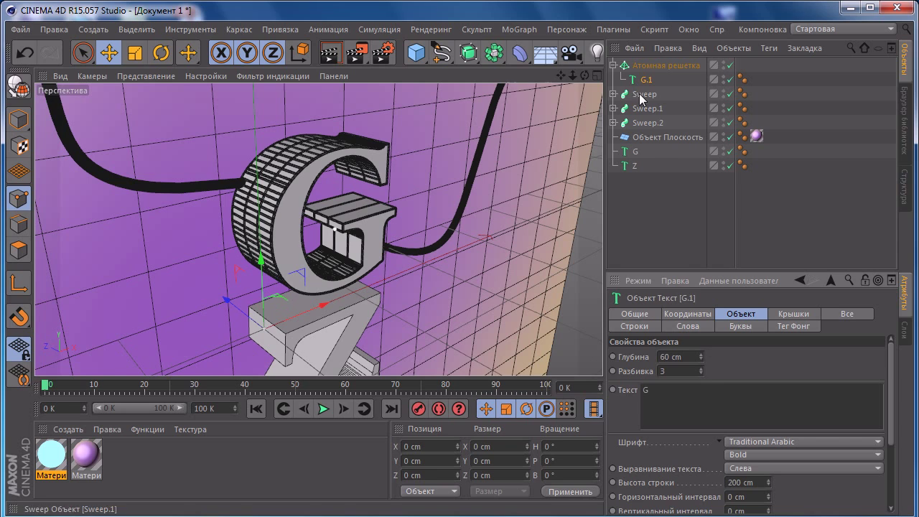
# Try 5 cm for the Atom Array's sphere and cylinder radii.
pyautogui.click(660, 65)
pyautogui.click(700, 316)
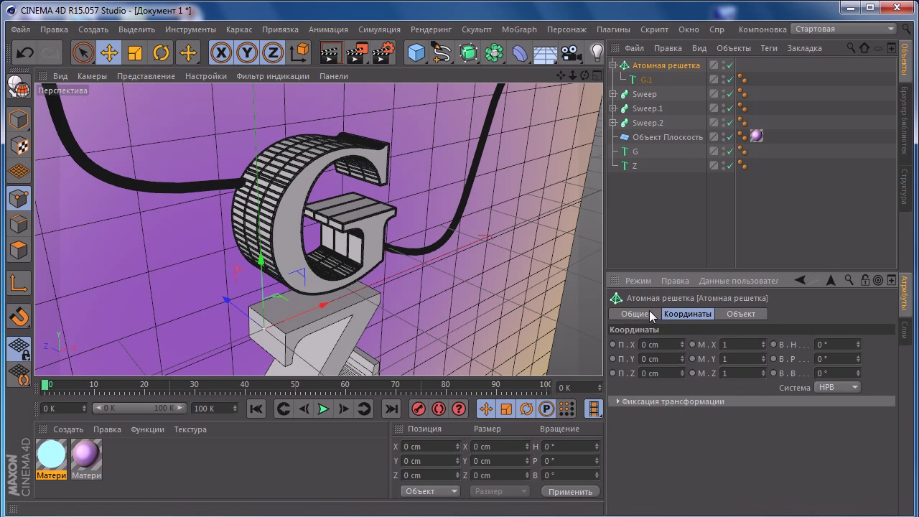
pyautogui.click(731, 313)
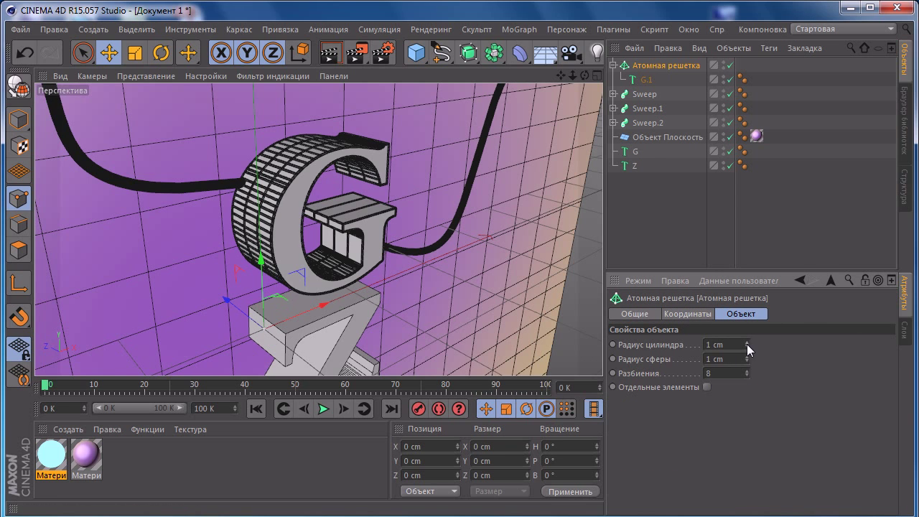
pyautogui.doubleClick(717, 358)
pyautogui.write('5')
pyautogui.press('Return')
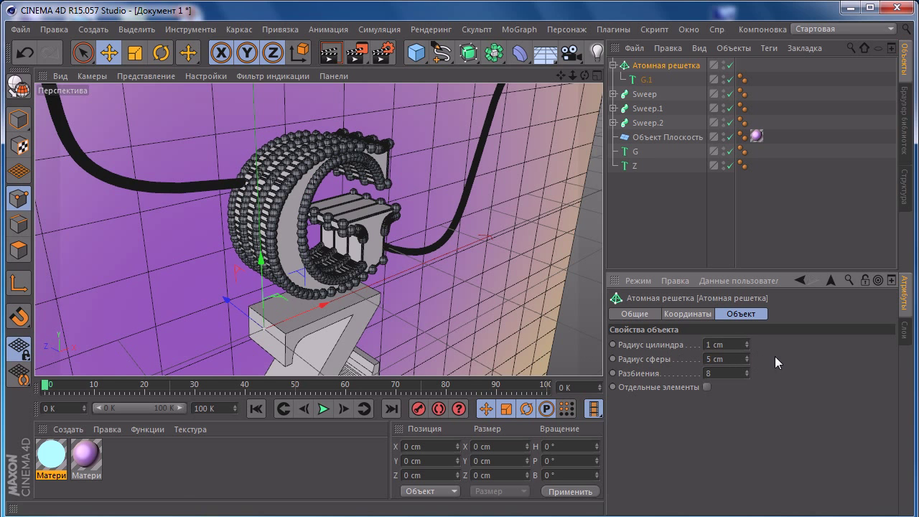
pyautogui.hotkey('shift', 'Tab')
pyautogui.write('5')
pyautogui.press('Return')
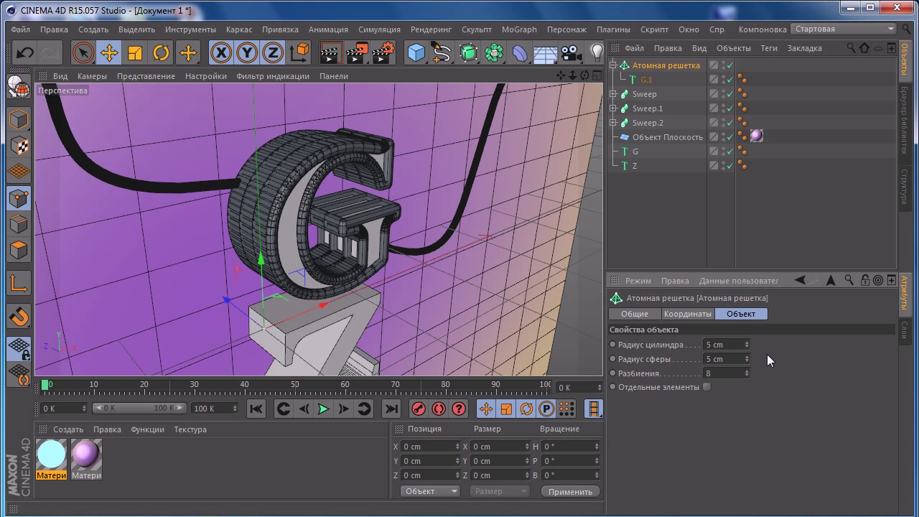
pyautogui.moveTo(369, 207)
pyautogui.keyDown('alt'); pyautogui.mouseDown()
pyautogui.moveTo(531, 201)
pyautogui.moveTo(387, 204)
pyautogui.mouseUp(); pyautogui.keyUp('alt')
# Set both Atom Array radii to 3 cm.
pyautogui.doubleClick(717, 344)
pyautogui.write('3')
pyautogui.press('Return')
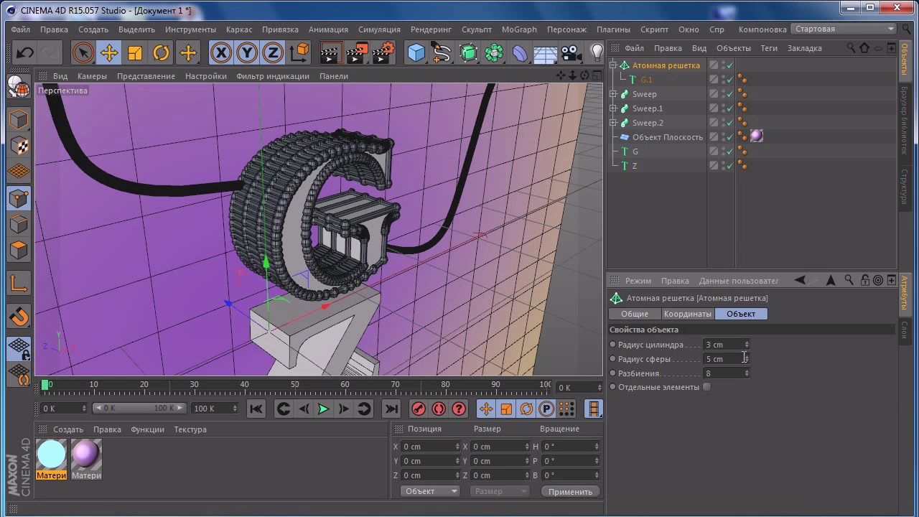
pyautogui.doubleClick(726, 358)
pyautogui.write('3')
pyautogui.press('Return')
pyautogui.moveTo(460, 215)
pyautogui.keyDown('alt'); pyautogui.mouseDown()
pyautogui.moveTo(385, 219)
pyautogui.moveTo(322, 208)
pyautogui.moveTo(498, 182)
pyautogui.moveTo(388, 180)
pyautogui.mouseUp(); pyautogui.keyUp('alt')
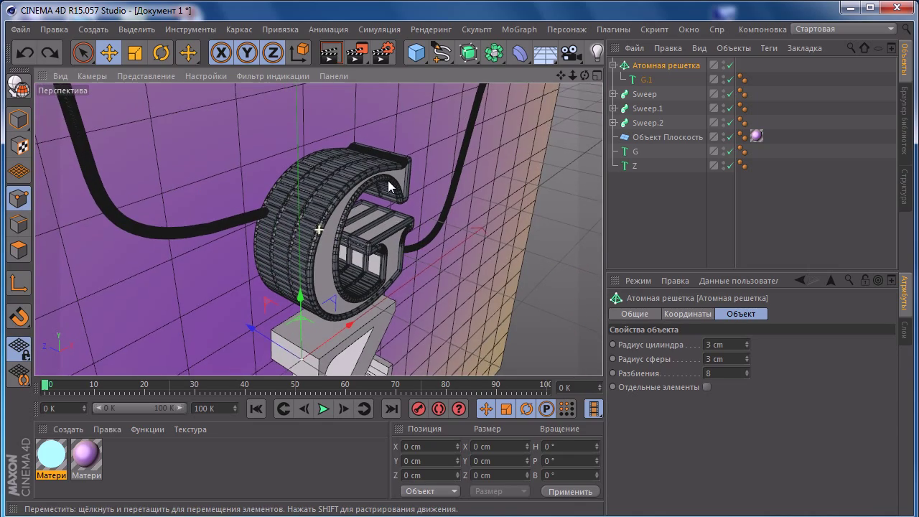
# Switch the viewport to smooth shading and orbit around the G.
pyautogui.click(150, 76)
pyautogui.click(153, 97)
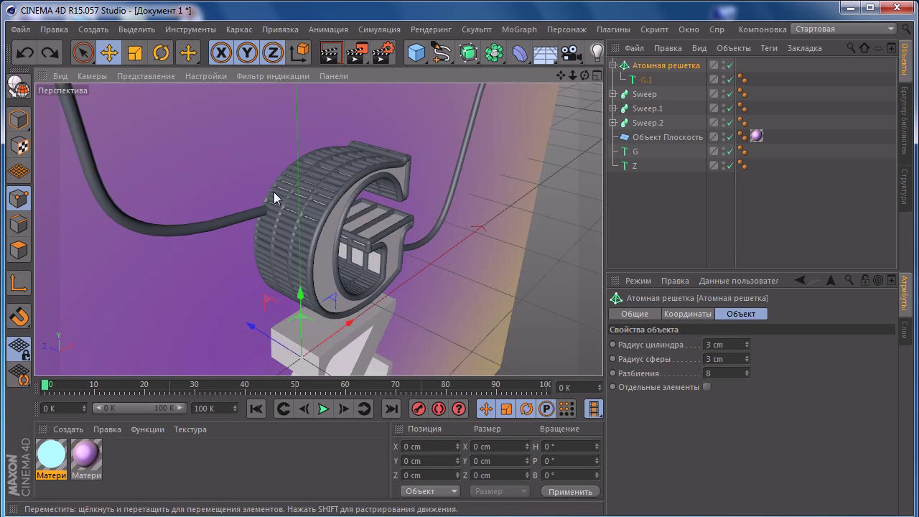
pyautogui.keyDown('alt'); pyautogui.moveTo(277, 195); pyautogui.dragTo(394, 214); pyautogui.keyUp('alt')
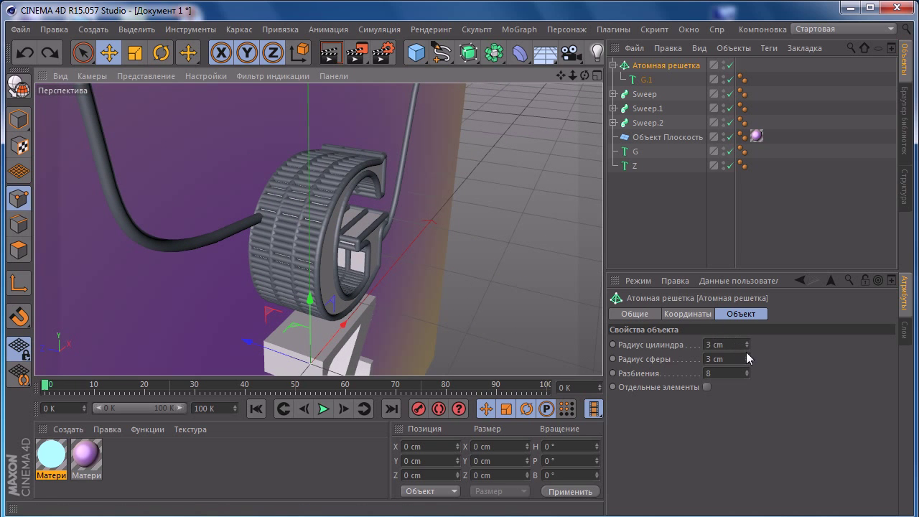
# Try 4 cm cylinder and sphere radii on the Atom Array, then drop a radius to 3 cm.
pyautogui.doubleClick(721, 359)
pyautogui.write('4')
pyautogui.press('Return')
pyautogui.doubleClick(721, 344)
pyautogui.write('4')
pyautogui.press('Return')
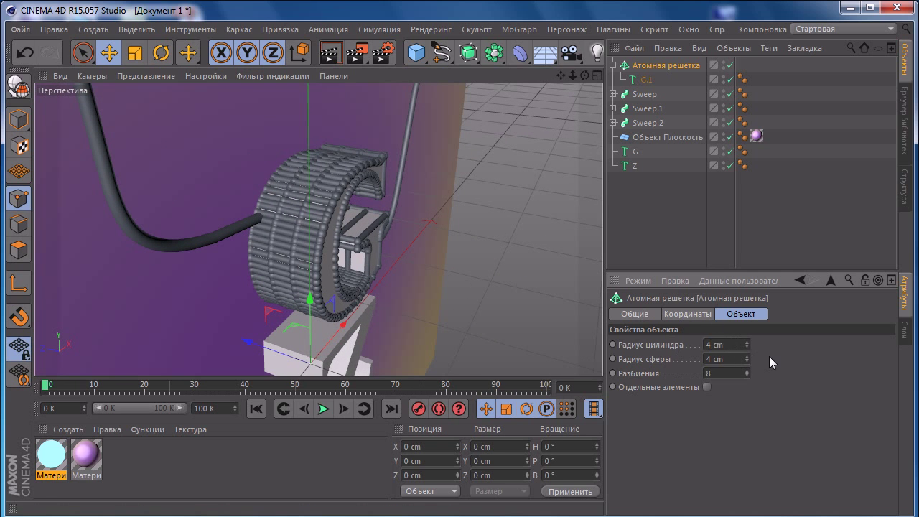
pyautogui.moveTo(737, 363); pyautogui.dragTo(680, 363)
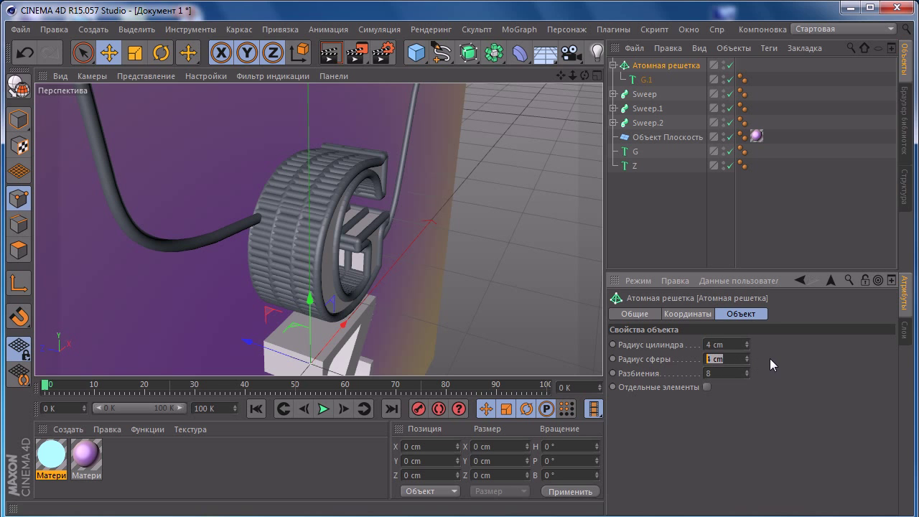
pyautogui.write('3')
pyautogui.press('Return')
pyautogui.moveTo(415, 249)
pyautogui.keyDown('alt'); pyautogui.mouseDown()
pyautogui.moveTo(371, 241)
pyautogui.moveTo(394, 256)
pyautogui.mouseUp(); pyautogui.keyUp('alt')
# Test separate lattice elements with 2 cm and 3 cm radii, then turn them off.
pyautogui.click(706, 387)
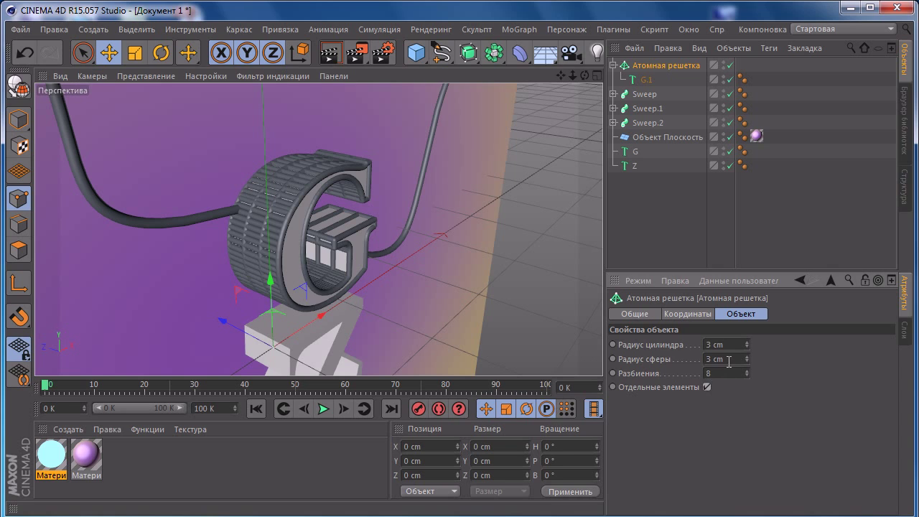
pyautogui.doubleClick(728, 361)
pyautogui.write('2')
pyautogui.press('Return')
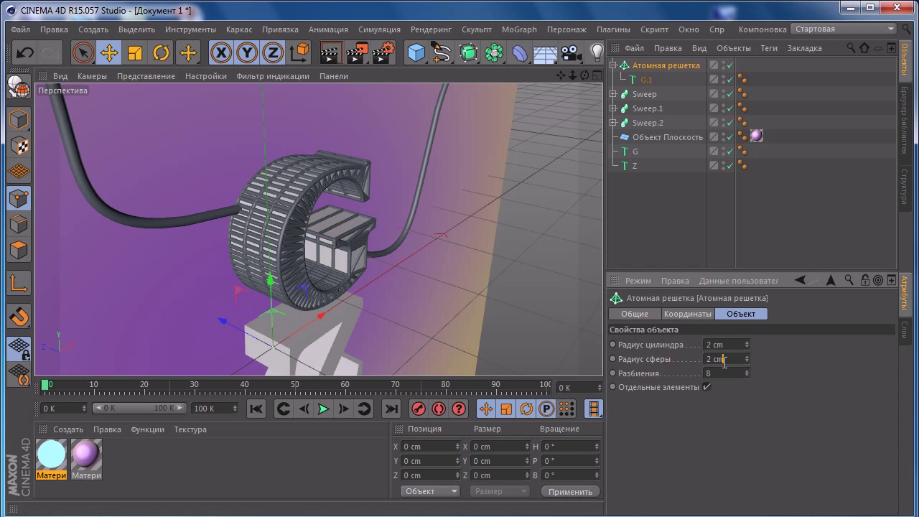
pyautogui.doubleClick(724, 361)
pyautogui.write('3')
pyautogui.press('Return')
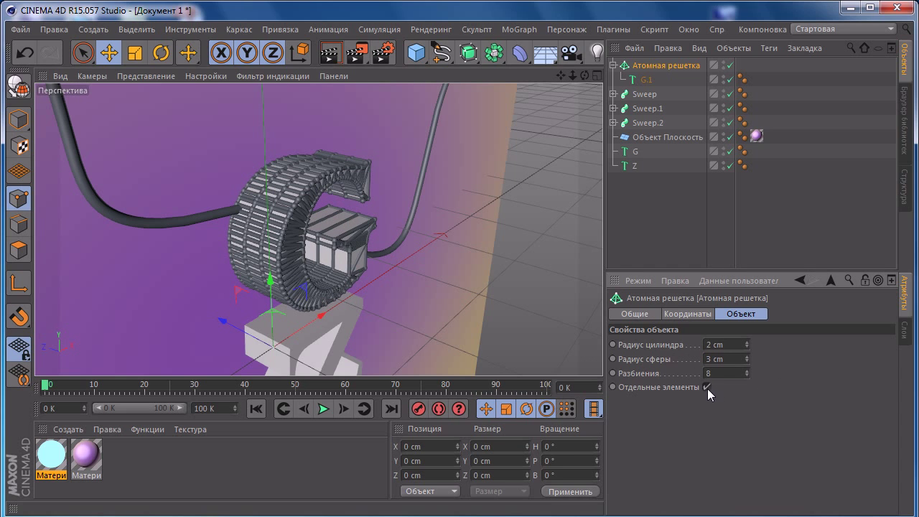
pyautogui.doubleClick(721, 344)
pyautogui.write('3')
pyautogui.press('Return')
pyautogui.click(707, 387)
pyautogui.moveTo(341, 228)
pyautogui.keyDown('alt'); pyautogui.mouseDown()
pyautogui.moveTo(300, 212)
pyautogui.moveTo(232, 222)
pyautogui.moveTo(206, 215)
pyautogui.moveTo(330, 241)
pyautogui.moveTo(336, 231)
pyautogui.mouseUp(); pyautogui.keyUp('alt')
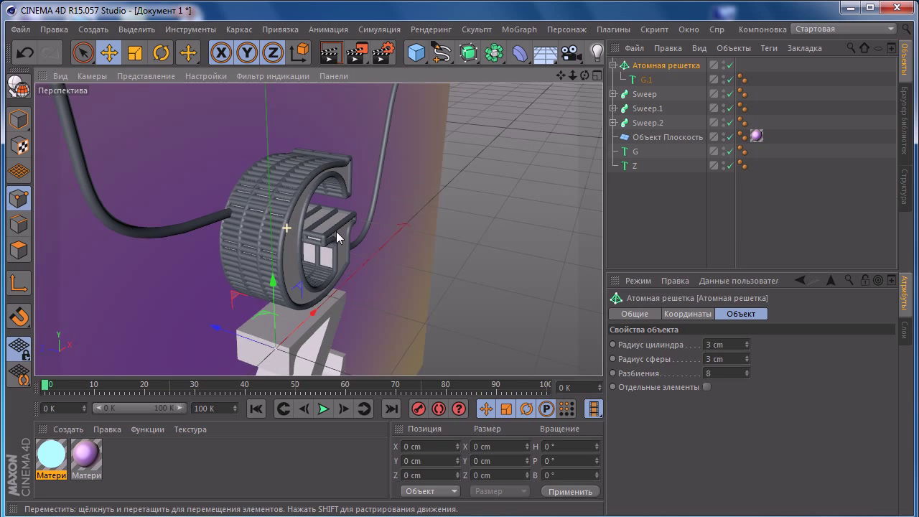
# Set the Atom Array to 8 subdivisions and the G.1 text subdivision to 5.
pyautogui.doubleClick(747, 371)
pyautogui.write('12')
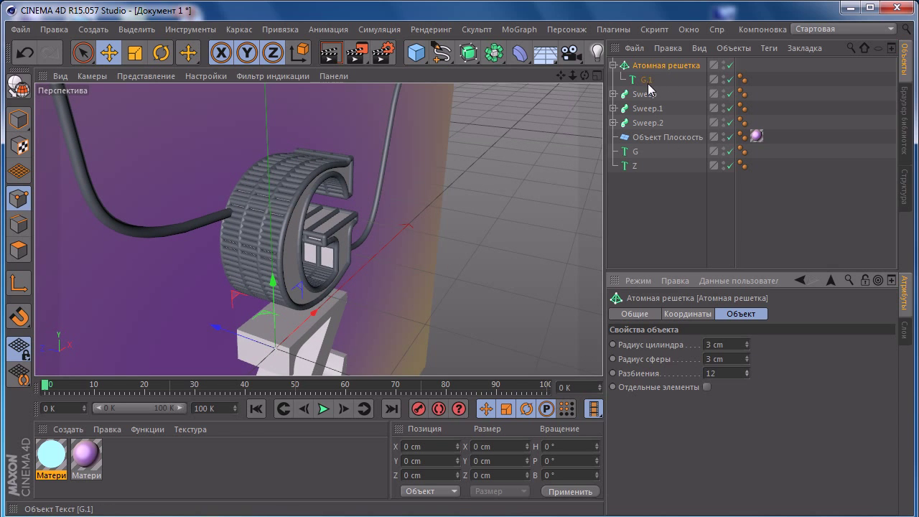
pyautogui.write('8')
pyautogui.press('Return')
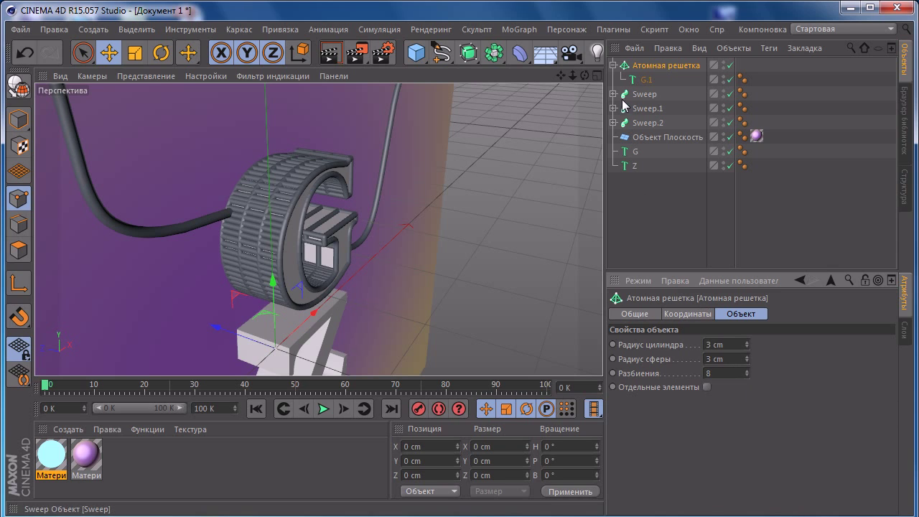
pyautogui.click(646, 80)
pyautogui.click(693, 371)
pyautogui.write('5')
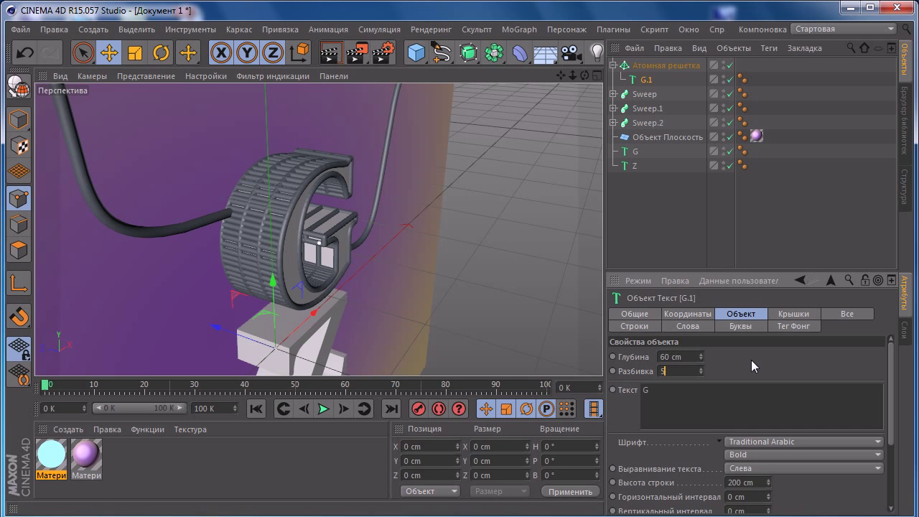
pyautogui.press('Return')
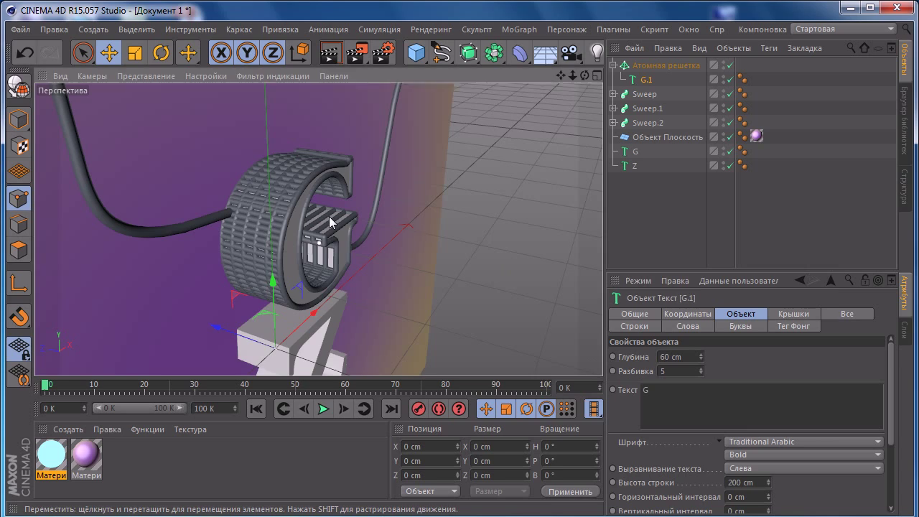
pyautogui.moveTo(330, 223)
pyautogui.keyDown('alt'); pyautogui.mouseDown()
pyautogui.moveTo(389, 208)
pyautogui.moveTo(258, 201)
pyautogui.moveTo(241, 188)
pyautogui.moveTo(304, 161)
pyautogui.moveTo(262, 165)
pyautogui.moveTo(287, 254)
pyautogui.moveTo(285, 224)
pyautogui.moveTo(302, 216)
pyautogui.mouseUp(); pyautogui.keyUp('alt')
# Duplicate the Z text as Z.1 and wrap it in a new Atom Array.
pyautogui.click(631, 177)
pyautogui.click(623, 170)
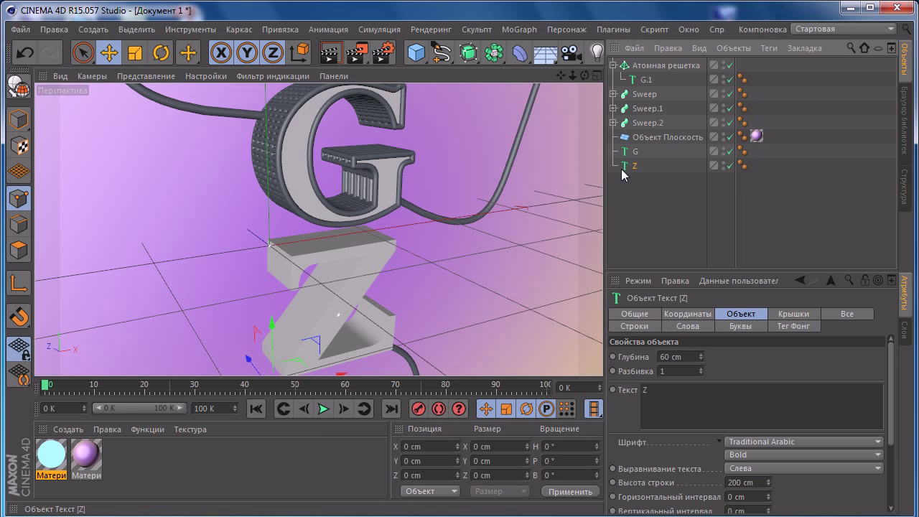
pyautogui.keyDown('ctrl'); pyautogui.moveTo(630, 171); pyautogui.dragTo(630, 181); pyautogui.keyUp('ctrl')
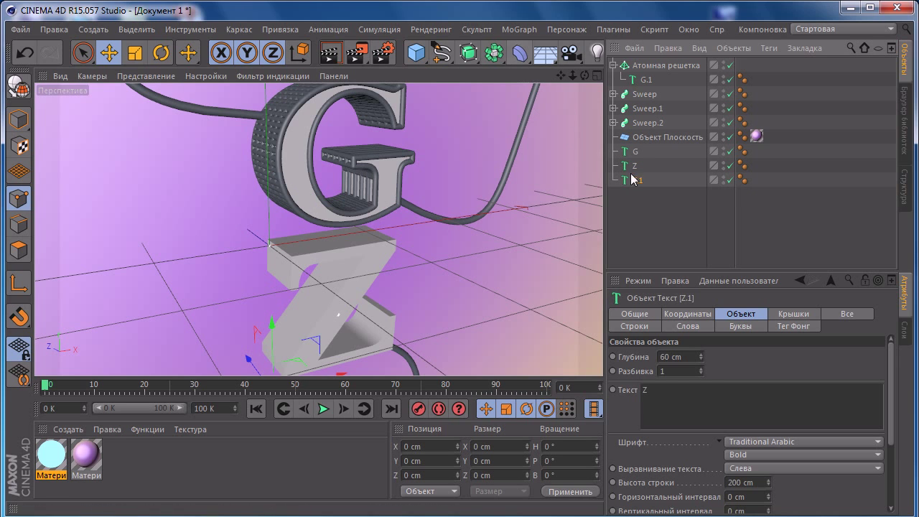
pyautogui.click(494, 53)
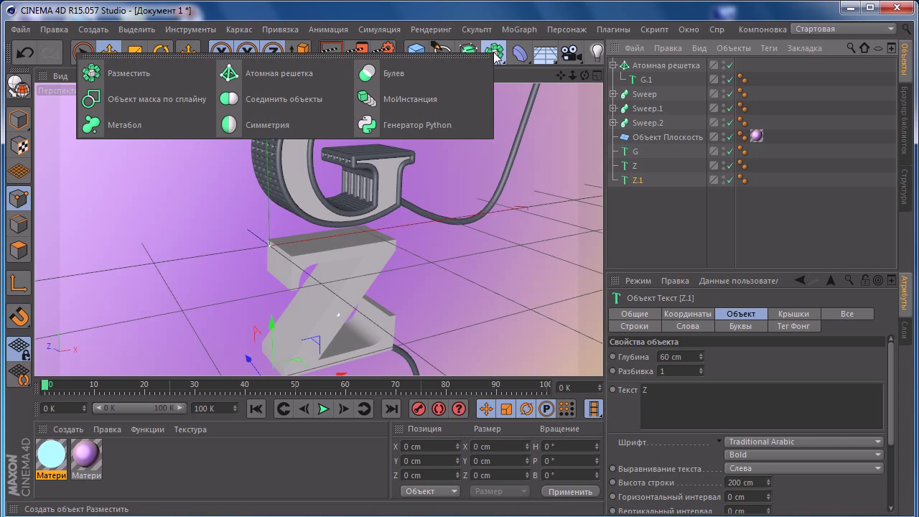
pyautogui.keyDown('alt'); pyautogui.click(295, 75); pyautogui.keyUp('alt')
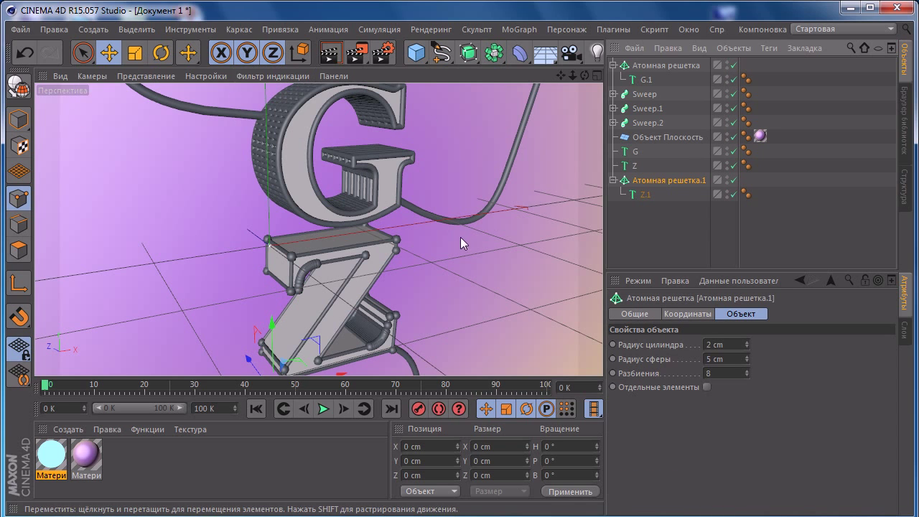
# Give the new Atom Array a 2 cm sphere radius.
pyautogui.doubleClick(717, 359)
pyautogui.write('2')
pyautogui.press('Return')
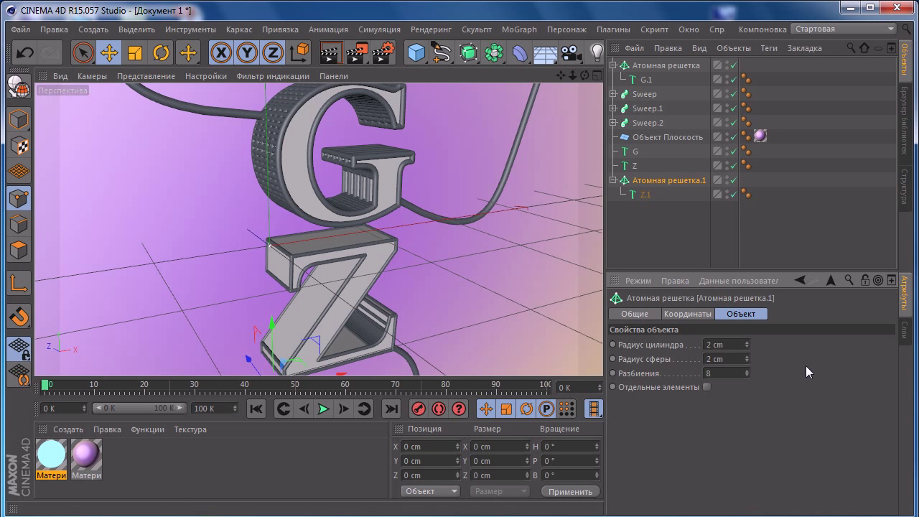
pyautogui.scroll(3, 418, 224)
pyautogui.scroll(2, 420, 228)
pyautogui.scroll(1, 420, 228)
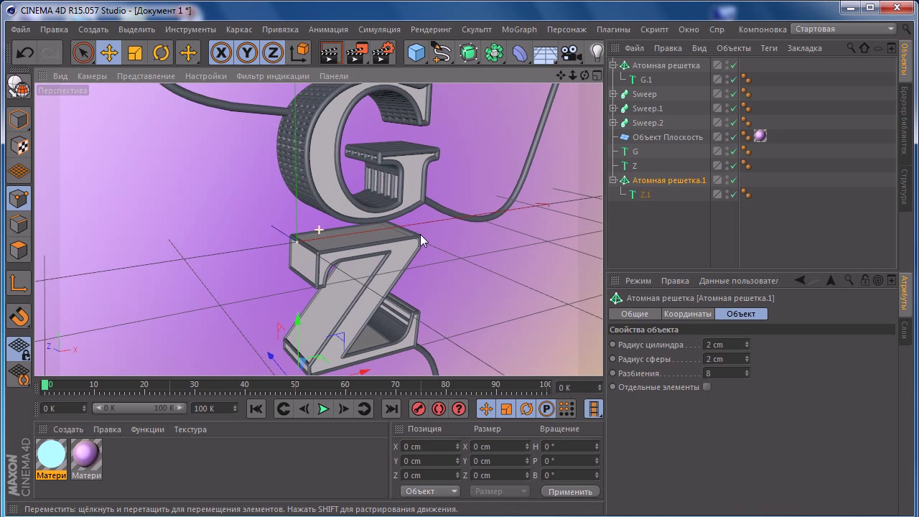
pyautogui.scroll(2, 409, 302)
pyautogui.scroll(2, 380, 334)
pyautogui.keyDown('alt'); pyautogui.moveTo(357, 341); pyautogui.dragTo(373, 330); pyautogui.keyUp('alt')
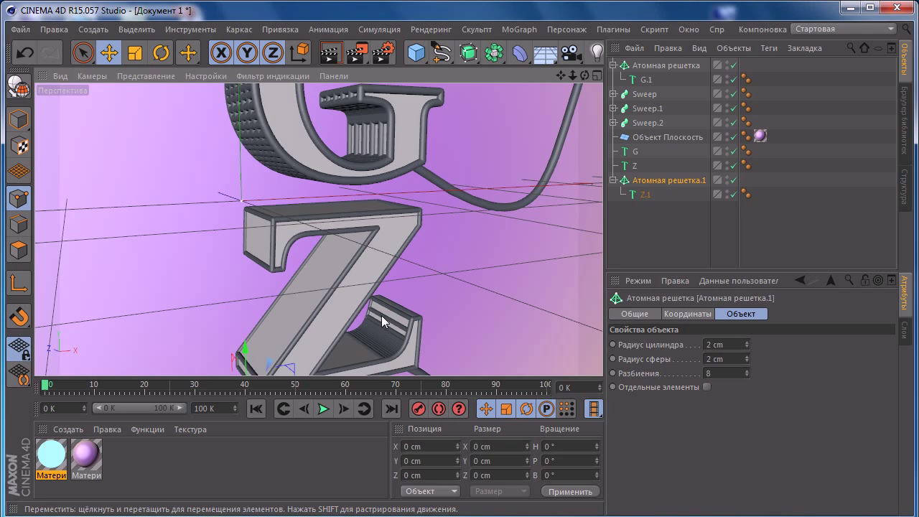
pyautogui.keyDown('alt'); pyautogui.moveTo(384, 318); pyautogui.dragTo(391, 246); pyautogui.keyUp('alt')
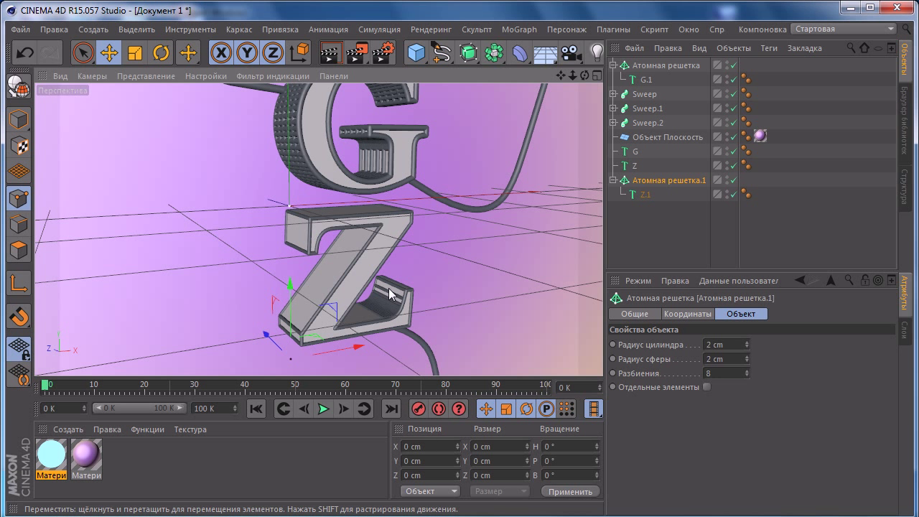
# Switch the font of both Z.1 and Z to Source Sans Pro Black.
pyautogui.scroll(4, 377, 302)
pyautogui.scroll(3, 391, 330)
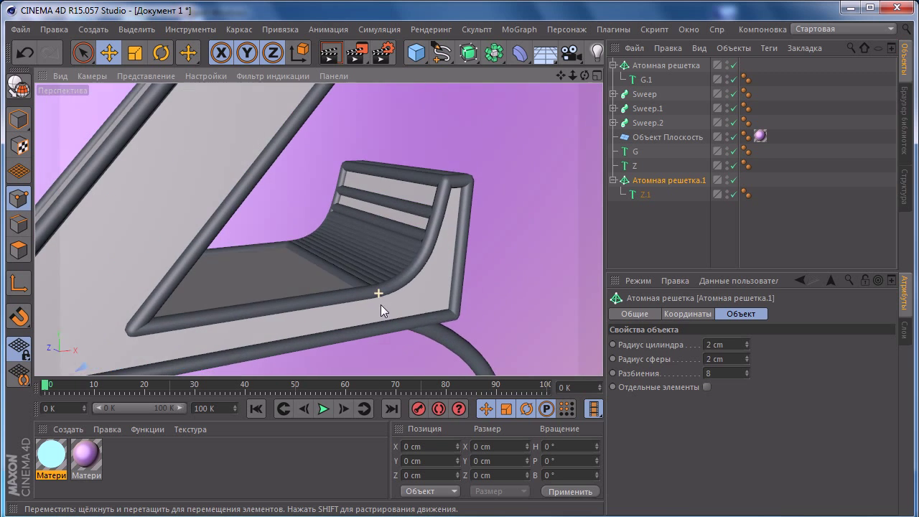
pyautogui.scroll(-5, 364, 244)
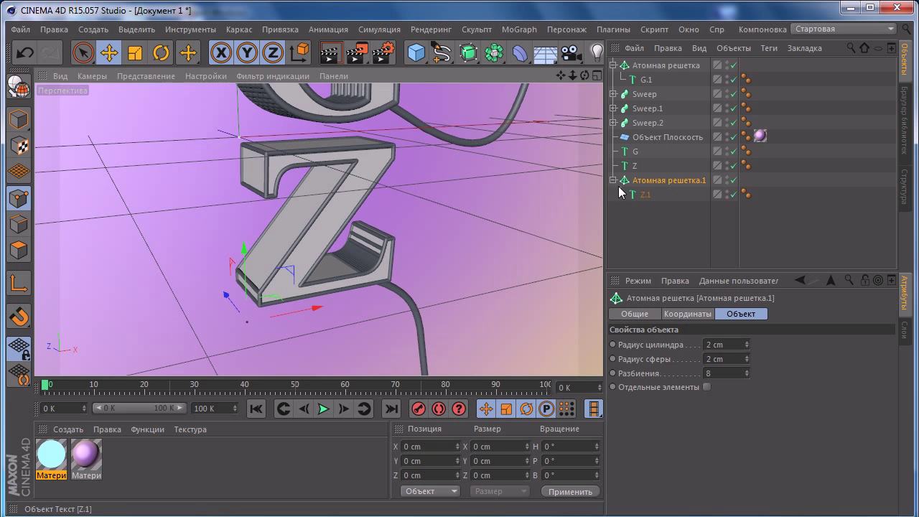
pyautogui.click(645, 194)
pyautogui.click(777, 442)
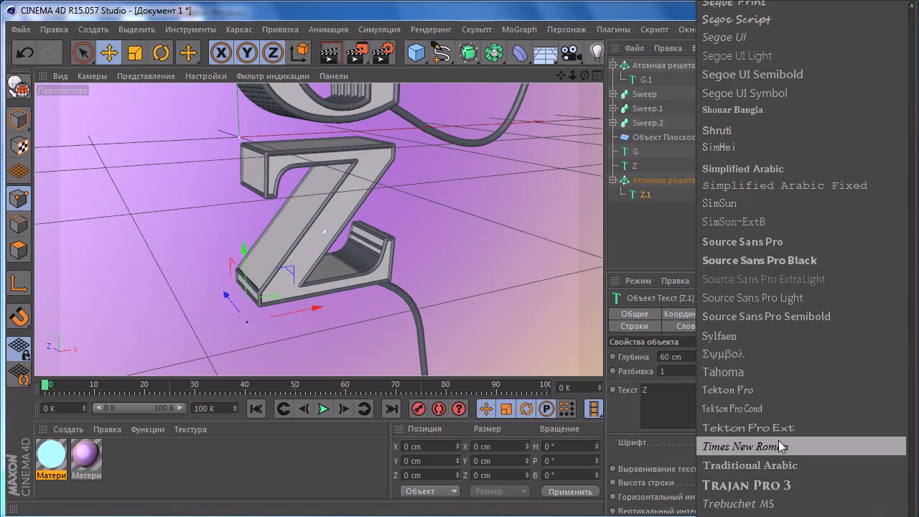
pyautogui.click(760, 254)
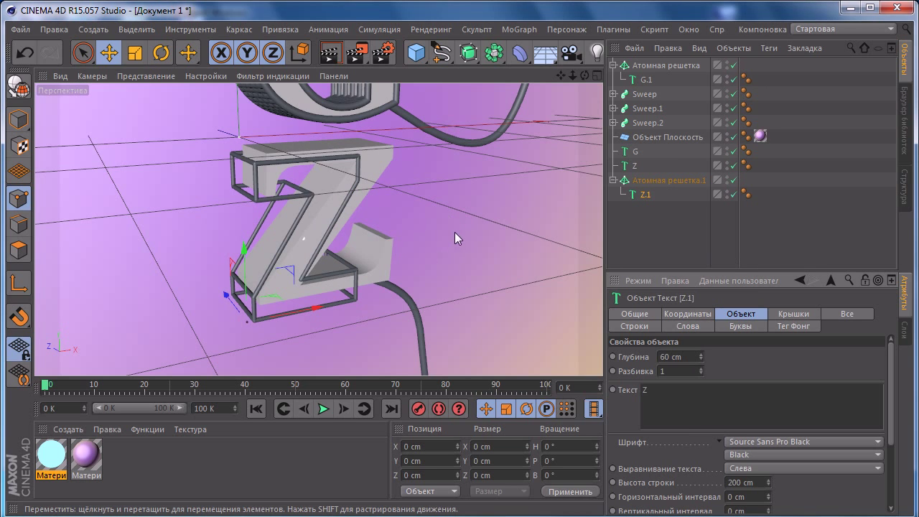
pyautogui.click(637, 166)
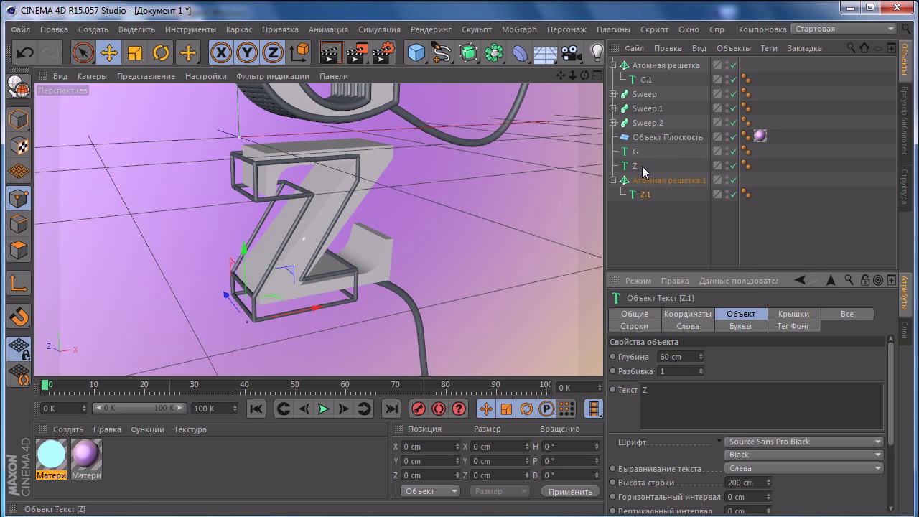
pyautogui.click(753, 441)
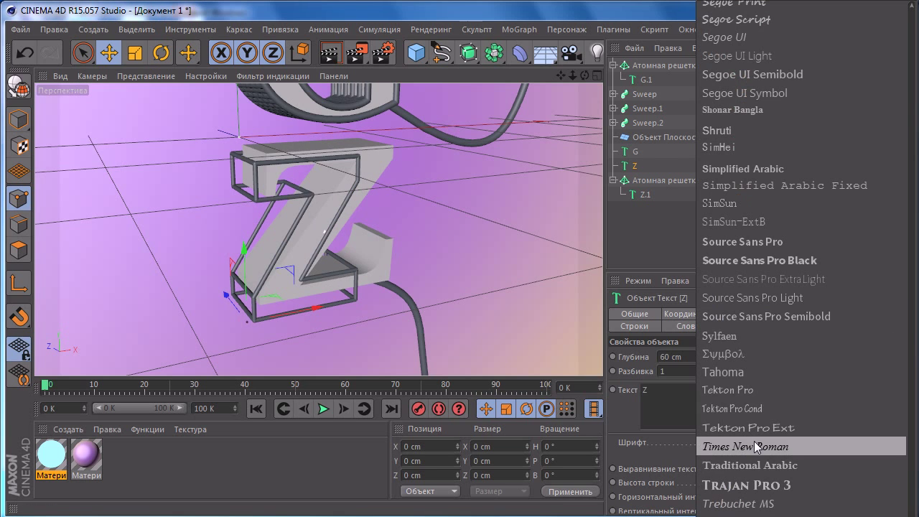
pyautogui.click(733, 263)
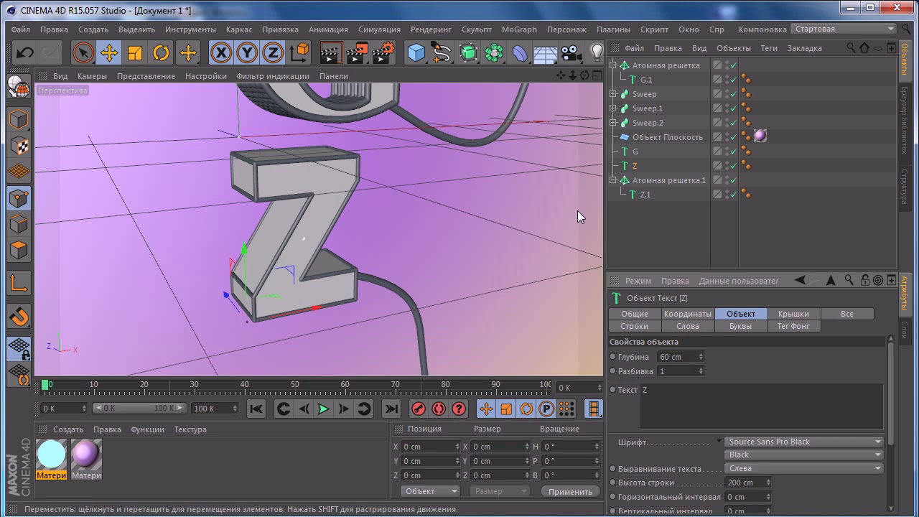
# Select the Z and its Atom Array.1, scale them up slightly, and reposition them under the G.
pyautogui.click(657, 181)
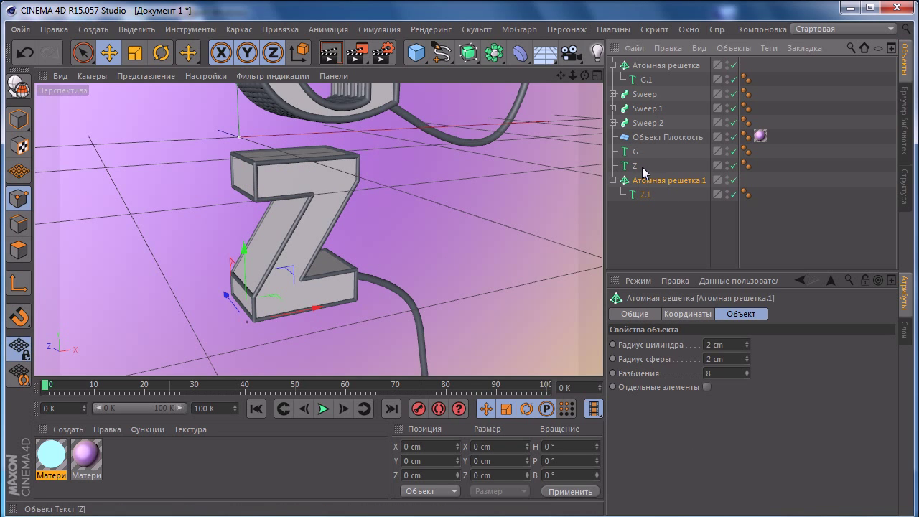
pyautogui.keyDown('ctrl'); pyautogui.click(636, 166); pyautogui.keyUp('ctrl')
pyautogui.moveTo(324, 306); pyautogui.dragTo(357, 302)
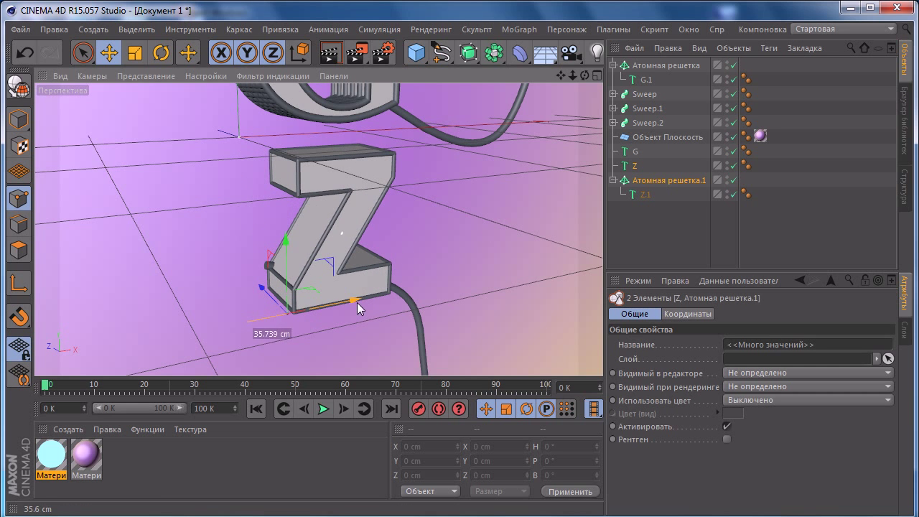
pyautogui.moveTo(257, 205)
pyautogui.keyDown('alt'); pyautogui.mouseDown()
pyautogui.moveTo(310, 221)
pyautogui.moveTo(340, 192)
pyautogui.mouseUp(); pyautogui.keyUp('alt')
pyautogui.click(134, 52)
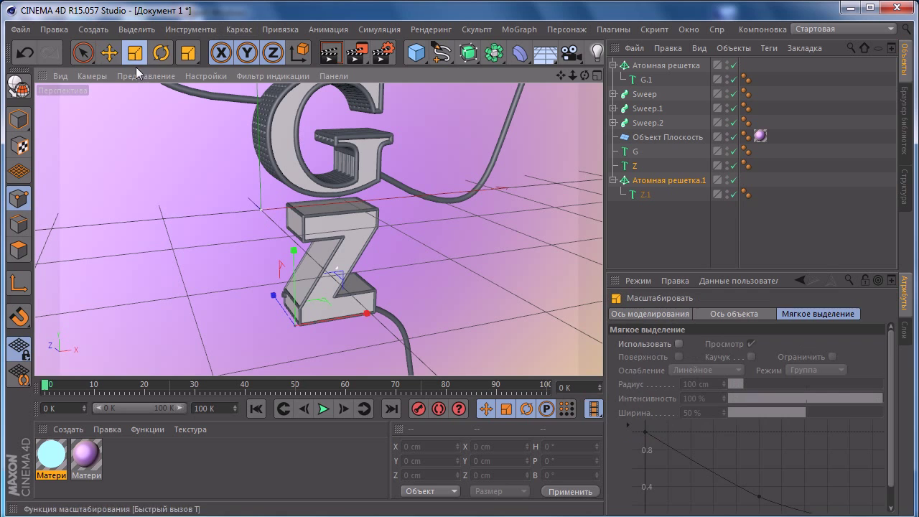
pyautogui.moveTo(219, 201); pyautogui.dragTo(247, 201)
pyautogui.click(109, 52)
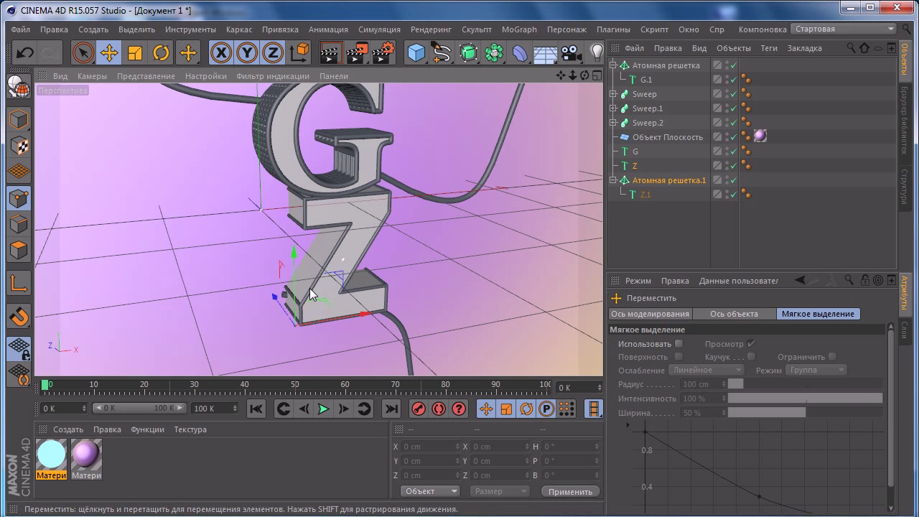
pyautogui.moveTo(338, 318)
pyautogui.mouseDown()
pyautogui.moveTo(361, 321)
pyautogui.moveTo(354, 313)
pyautogui.moveTo(469, 285)
pyautogui.moveTo(344, 301)
pyautogui.mouseUp()
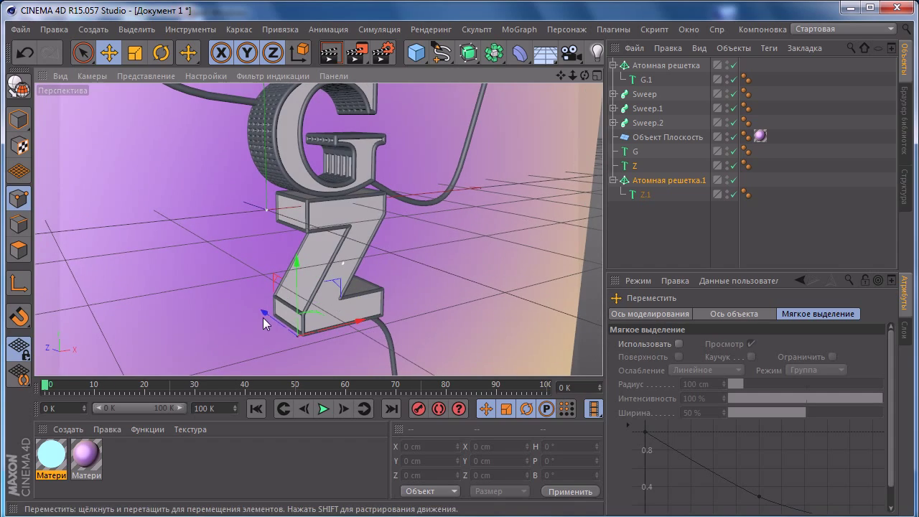
pyautogui.moveTo(264, 314)
pyautogui.mouseDown()
pyautogui.moveTo(462, 281)
pyautogui.moveTo(266, 308)
pyautogui.mouseUp()
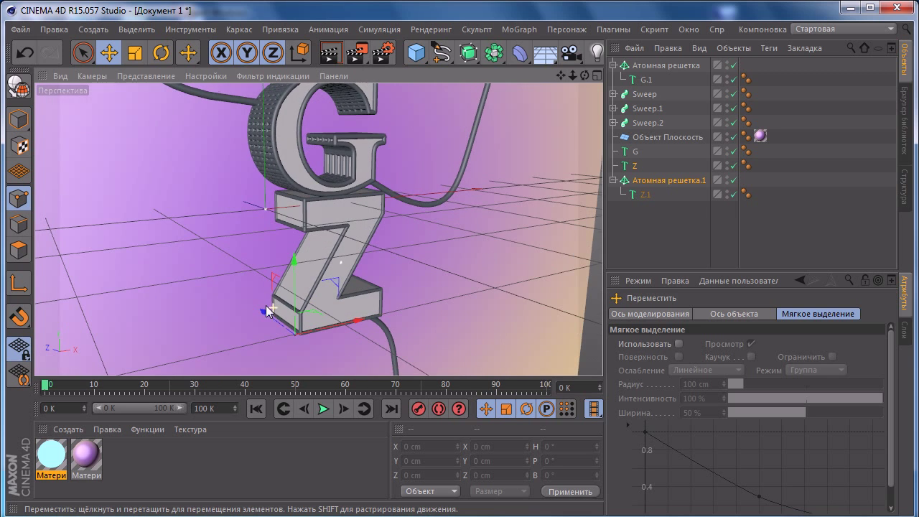
pyautogui.moveTo(293, 260)
pyautogui.mouseDown()
pyautogui.moveTo(302, 271)
pyautogui.moveTo(287, 224)
pyautogui.moveTo(333, 197)
pyautogui.mouseUp()
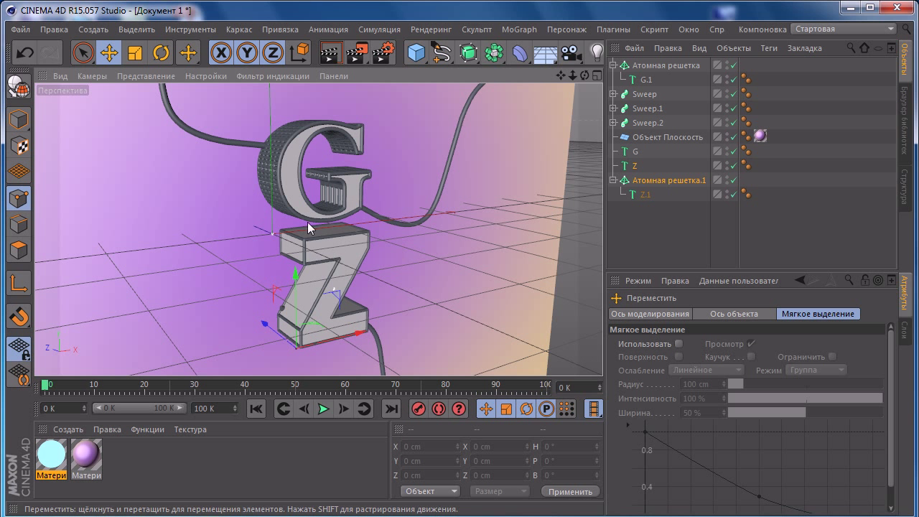
pyautogui.scroll(3, 194, 324)
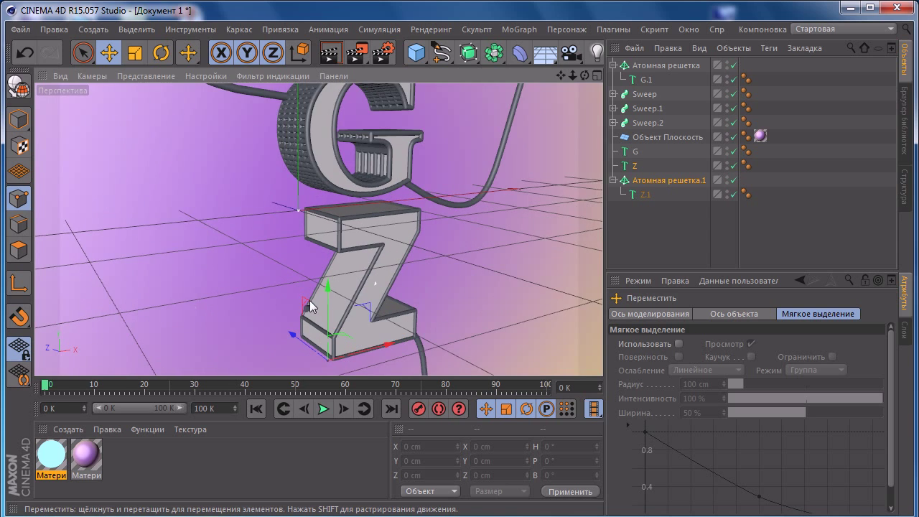
pyautogui.scroll(2, 326, 290)
# Set the Z lattice's sphere and cylinder radii to 3 cm.
pyautogui.click(643, 185)
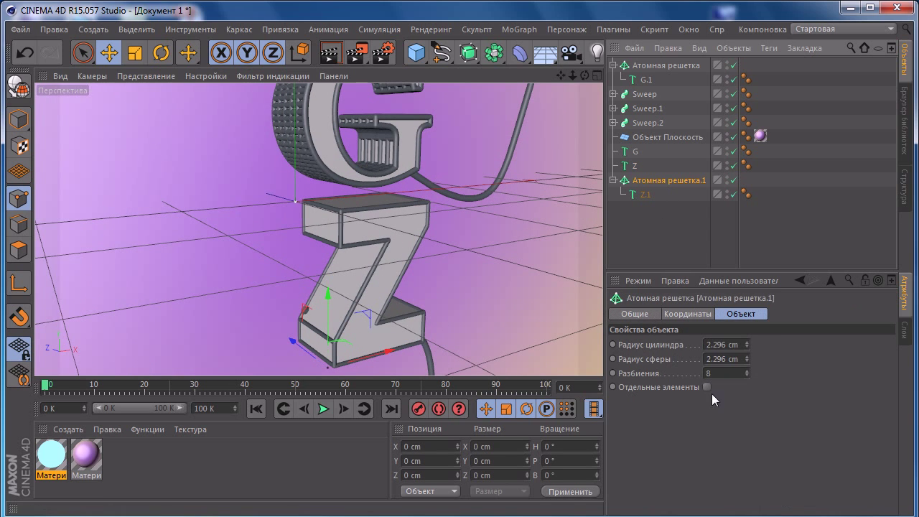
pyautogui.click(738, 359)
pyautogui.write('3')
pyautogui.press('Return')
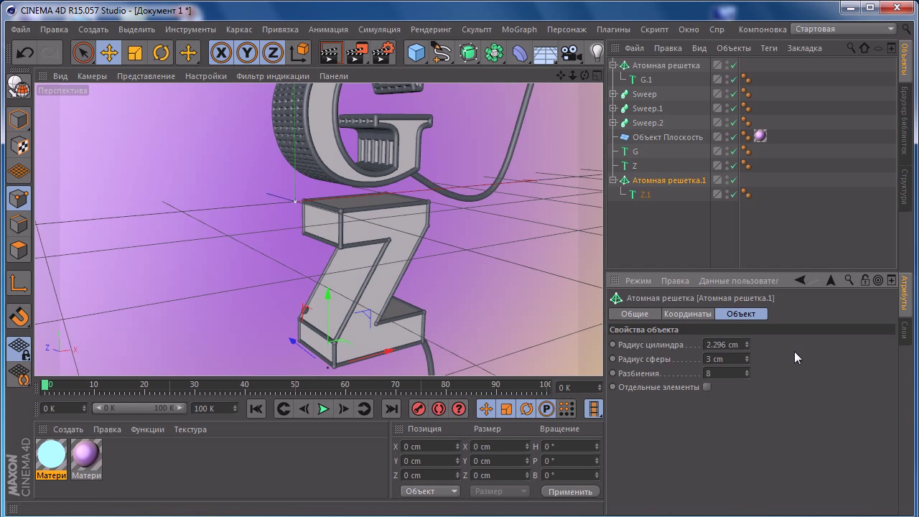
pyautogui.click(732, 344)
pyautogui.write('3')
pyautogui.press('Return')
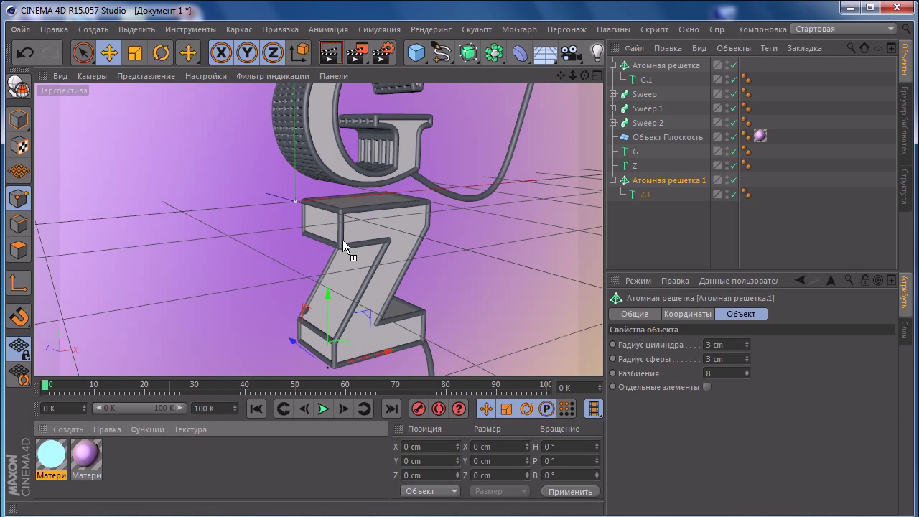
# Apply the cyan material to the Z lattice, move it to the top, and collapse both lattice groups.
pyautogui.moveTo(390, 228); pyautogui.dragTo(647, 184)
pyautogui.moveTo(649, 185); pyautogui.dragTo(651, 182)
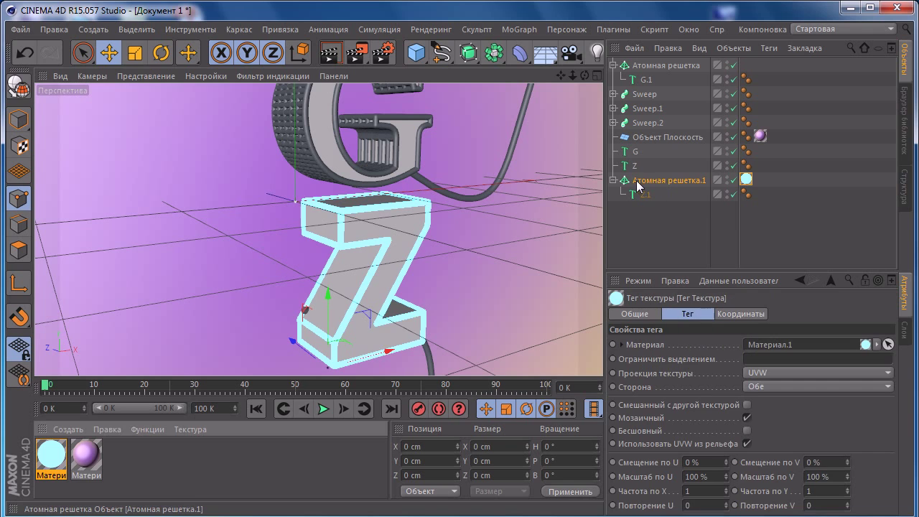
pyautogui.moveTo(672, 65); pyautogui.dragTo(671, 62)
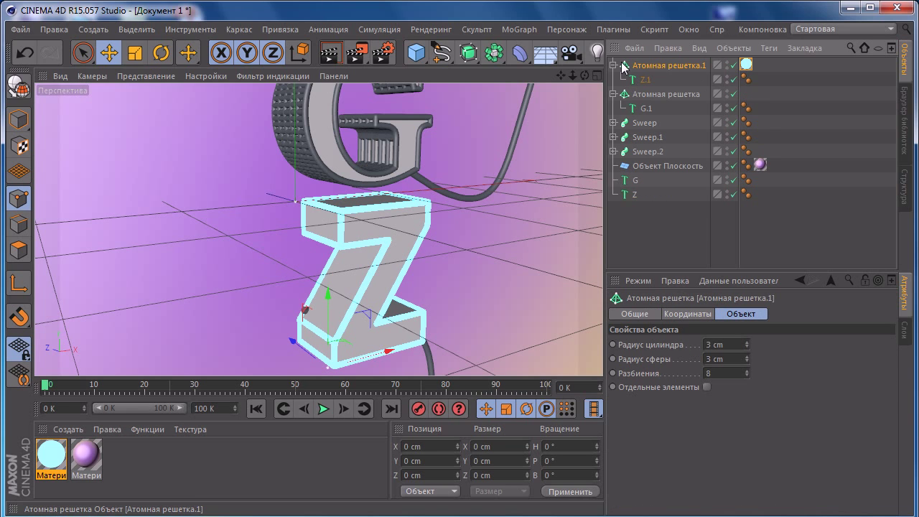
pyautogui.click(614, 65)
pyautogui.click(614, 79)
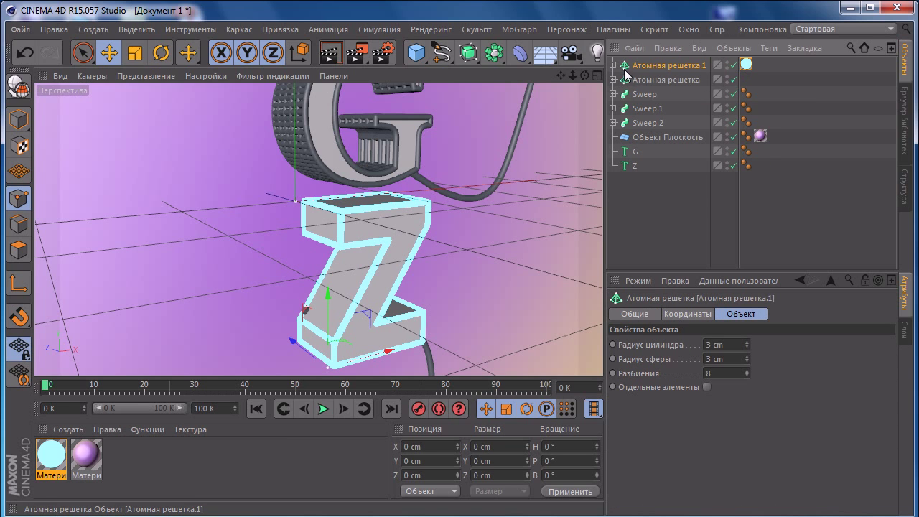
# Apply cyan Материал.1 to the G letter's Atom Array frame.
pyautogui.keyDown('alt'); pyautogui.moveTo(470, 208); pyautogui.dragTo(482, 210); pyautogui.keyUp('alt')
pyautogui.keyDown('alt'); pyautogui.moveTo(405, 147); pyautogui.dragTo(435, 147); pyautogui.keyUp('alt')
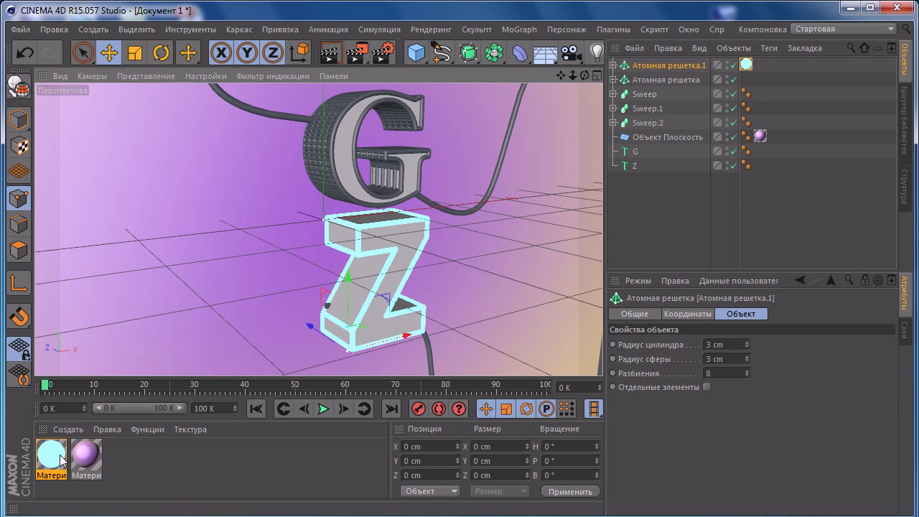
pyautogui.moveTo(54, 458)
pyautogui.mouseDown()
pyautogui.moveTo(711, 151)
pyautogui.moveTo(671, 80)
pyautogui.mouseUp()
pyautogui.keyDown('alt'); pyautogui.moveTo(371, 191); pyautogui.dragTo(226, 95); pyautogui.keyUp('alt')
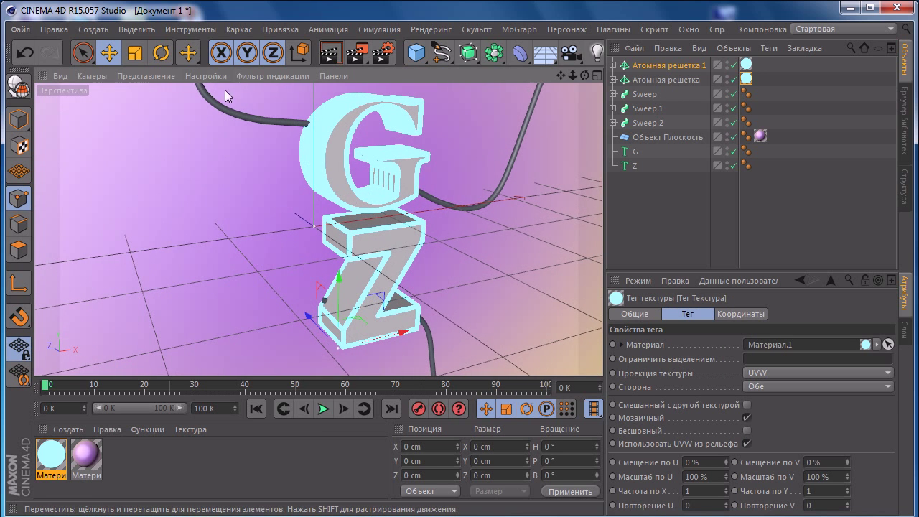
# Switch the viewport to Быстрое затенение (Линии), orbit to a new angle, and render the view.
pyautogui.click(156, 76)
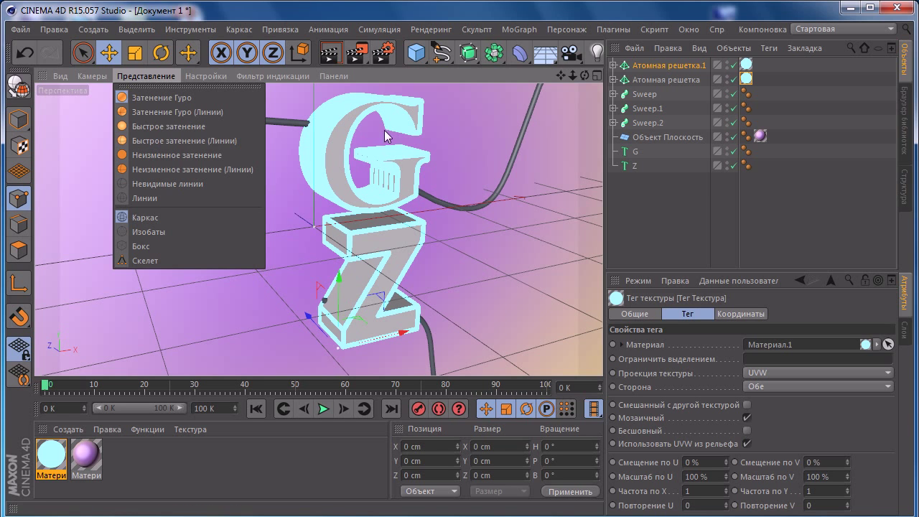
pyautogui.click(204, 140)
pyautogui.moveTo(206, 143)
pyautogui.keyDown('alt'); pyautogui.mouseDown()
pyautogui.moveTo(432, 156)
pyautogui.moveTo(345, 173)
pyautogui.mouseUp(); pyautogui.keyUp('alt')
pyautogui.moveTo(352, 61); pyautogui.dragTo(391, 66)
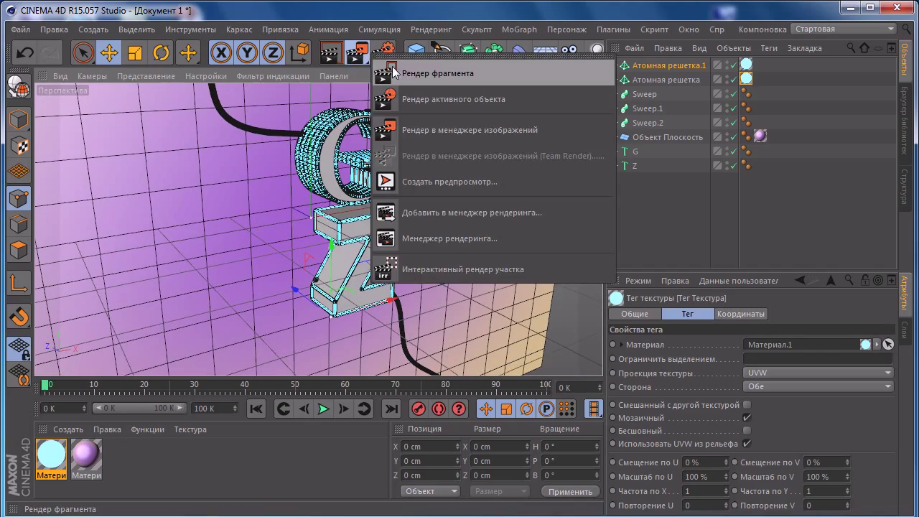
pyautogui.click(392, 66)
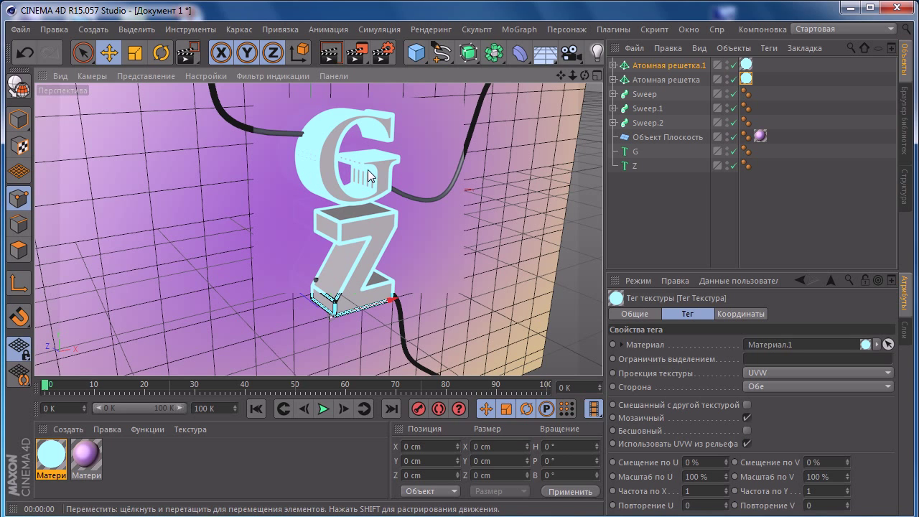
# Add Глобальное освещение (GI) to the render settings, keeping the secondary method at Нет.
pyautogui.click(383, 49)
pyautogui.click(67, 260)
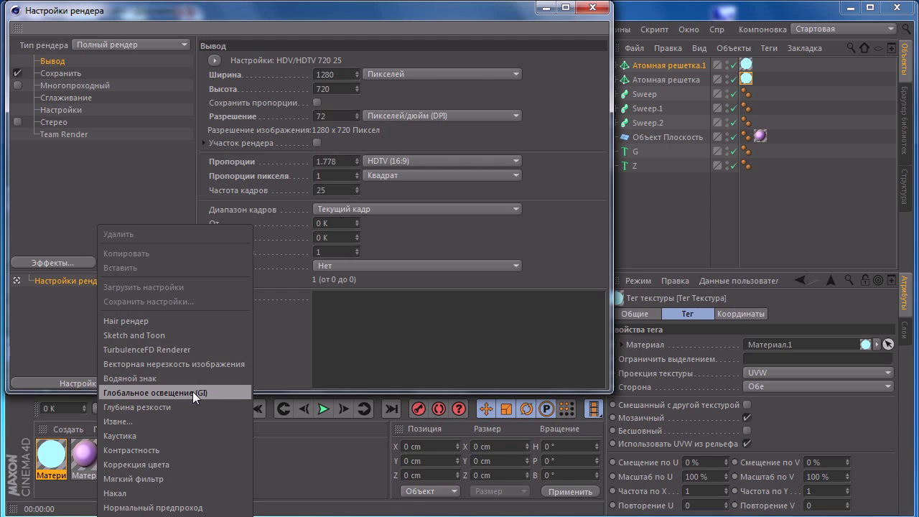
pyautogui.click(181, 394)
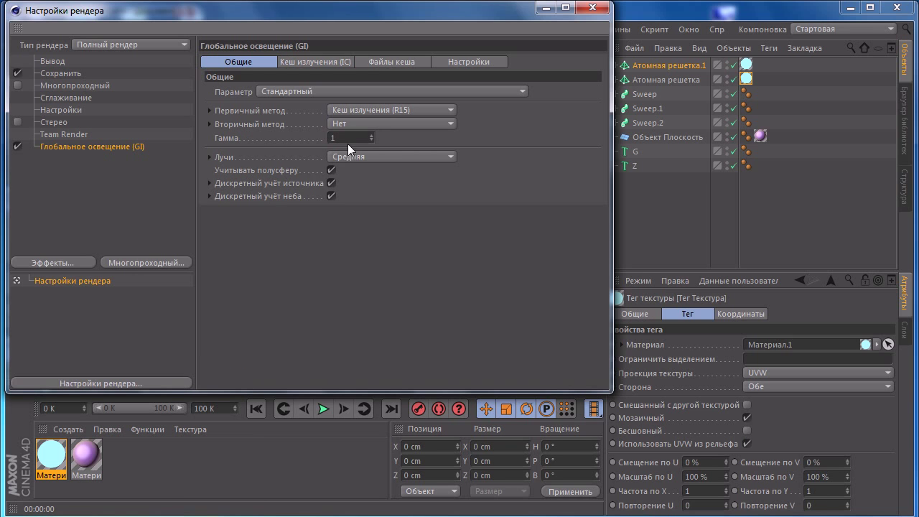
pyautogui.click(381, 123)
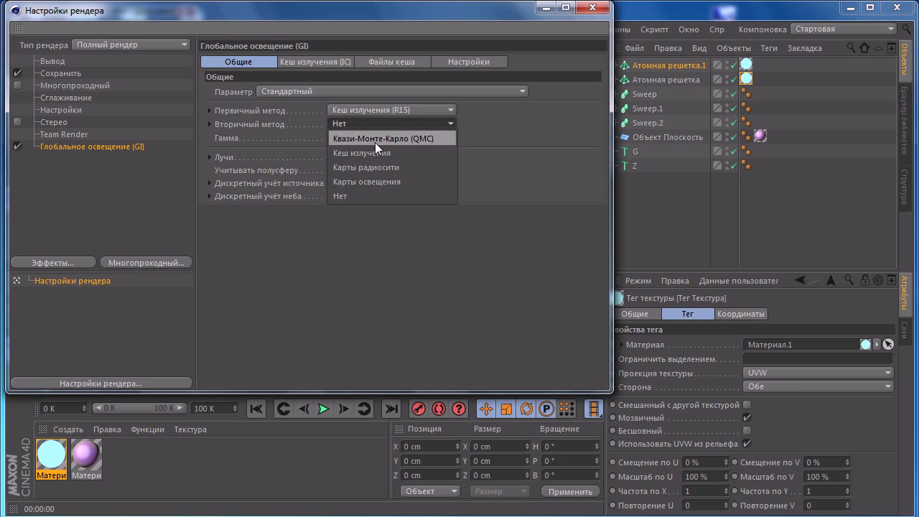
pyautogui.click(488, 122)
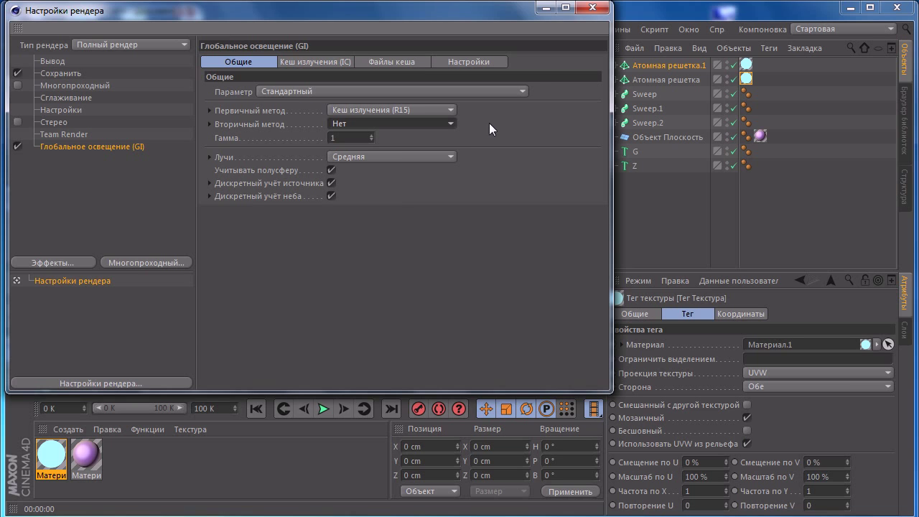
pyautogui.click(592, 8)
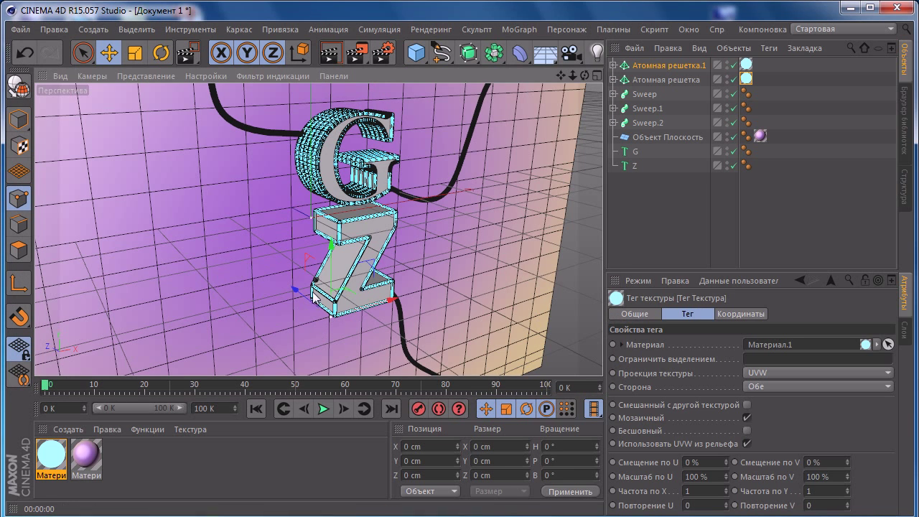
# Apply cyan Материал.1 to Sweep.2, Sweep.1 and Sweep.
pyautogui.keyDown('alt'); pyautogui.moveTo(274, 150); pyautogui.dragTo(252, 173, button='middle'); pyautogui.keyUp('alt')
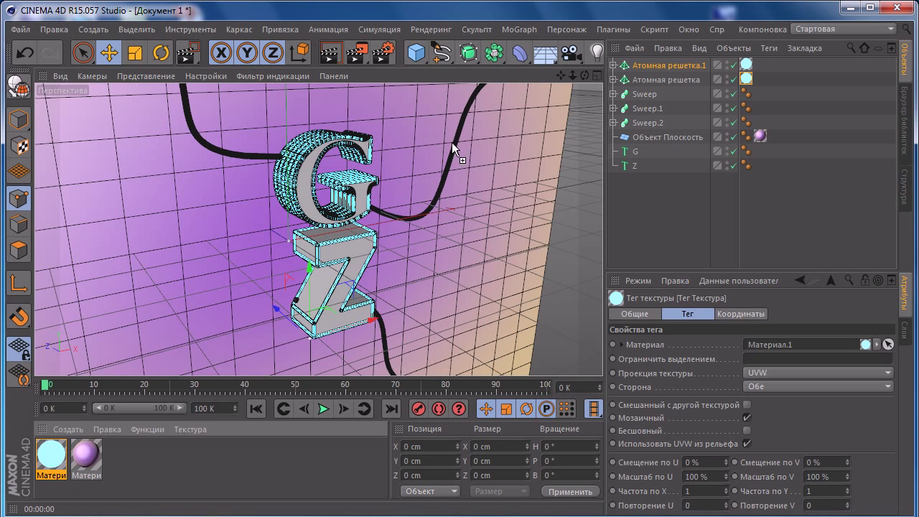
pyautogui.moveTo(451, 142)
pyautogui.mouseDown()
pyautogui.moveTo(636, 125)
pyautogui.moveTo(643, 107)
pyautogui.mouseUp()
pyautogui.moveTo(60, 457); pyautogui.dragTo(653, 90)
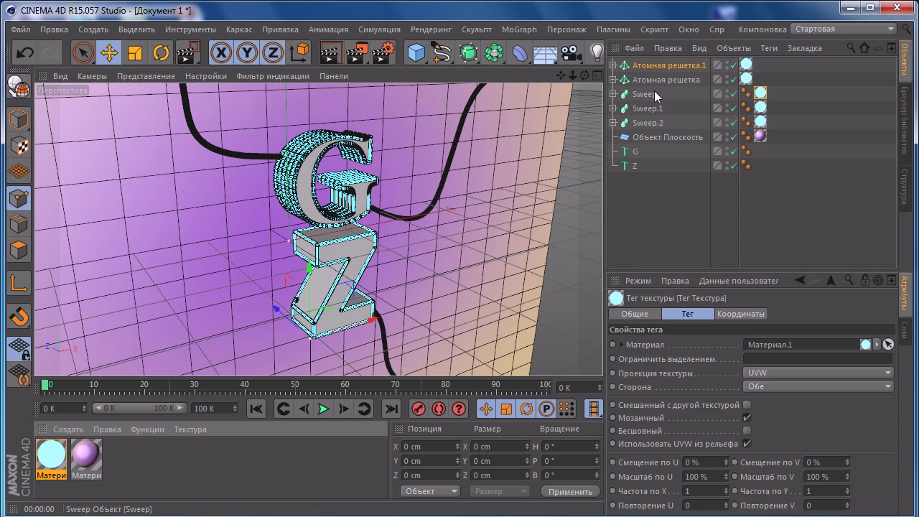
# Render the full scene to the Picture Viewer at 1280×720.
pyautogui.moveTo(357, 55); pyautogui.dragTo(358, 58)
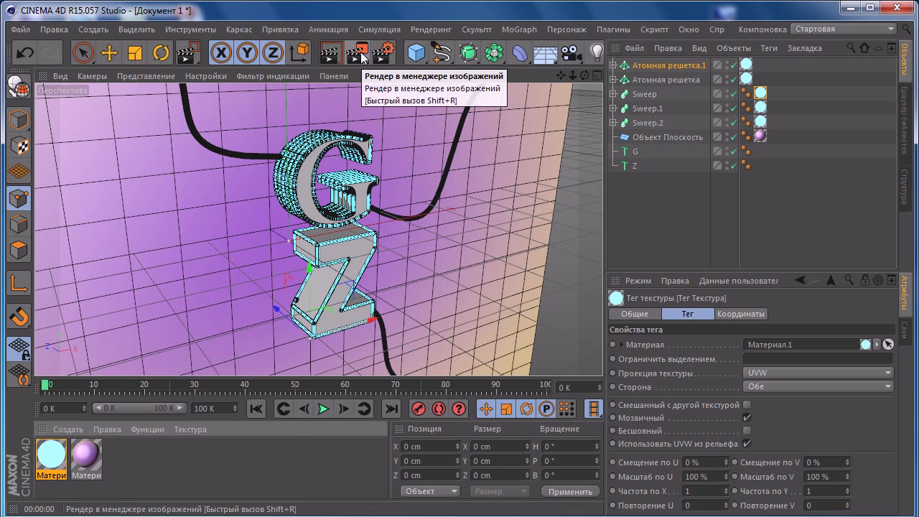
pyautogui.click(361, 54)
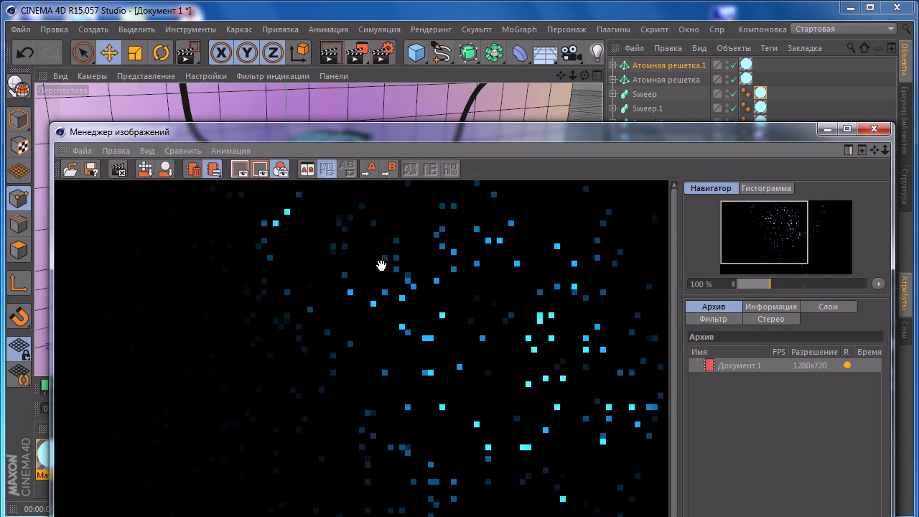
pyautogui.scroll(-3, 393, 269)
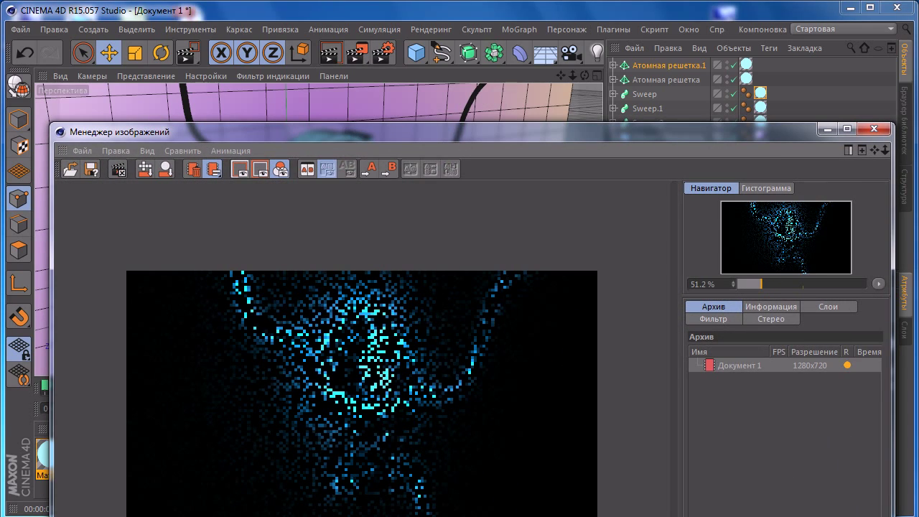
pyautogui.moveTo(657, 132); pyautogui.dragTo(650, 12)
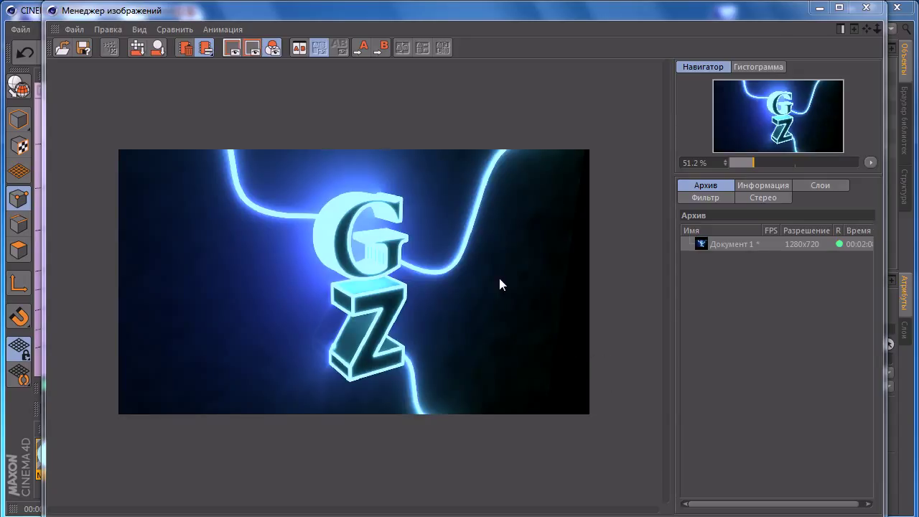
# Set Материал.1's glow brightness to 150% and its colour to paler blue 149/220/244.
pyautogui.click(865, 7)
pyautogui.doubleClick(62, 454)
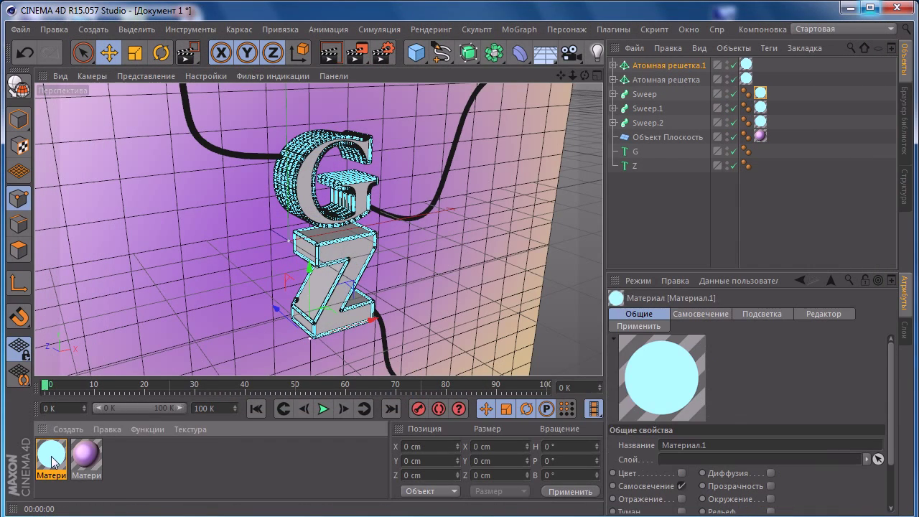
pyautogui.click(269, 278)
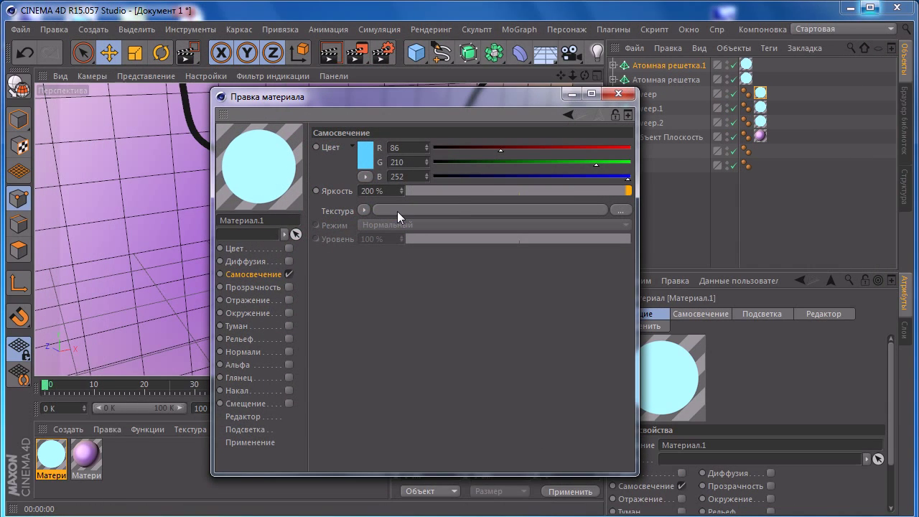
pyautogui.doubleClick(371, 191)
pyautogui.write('150')
pyautogui.press('Return')
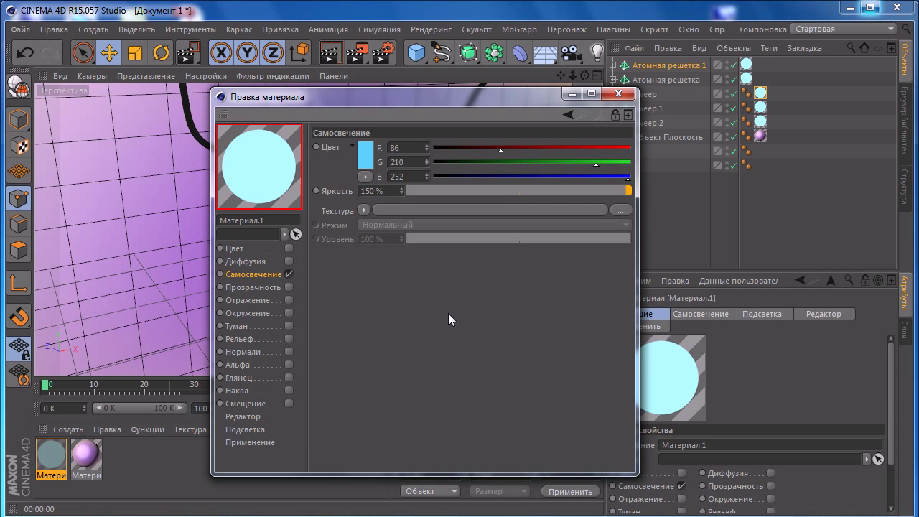
pyautogui.click(365, 159)
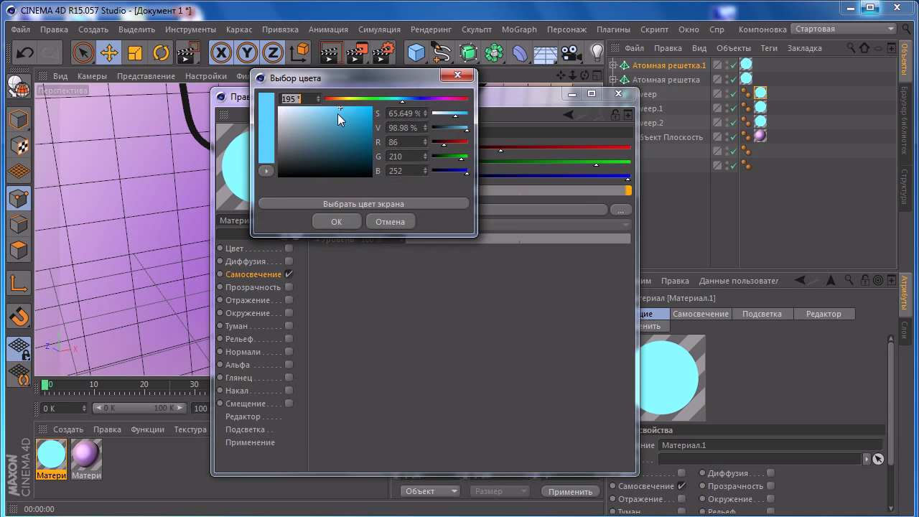
pyautogui.moveTo(337, 113); pyautogui.dragTo(316, 109)
pyautogui.click(336, 222)
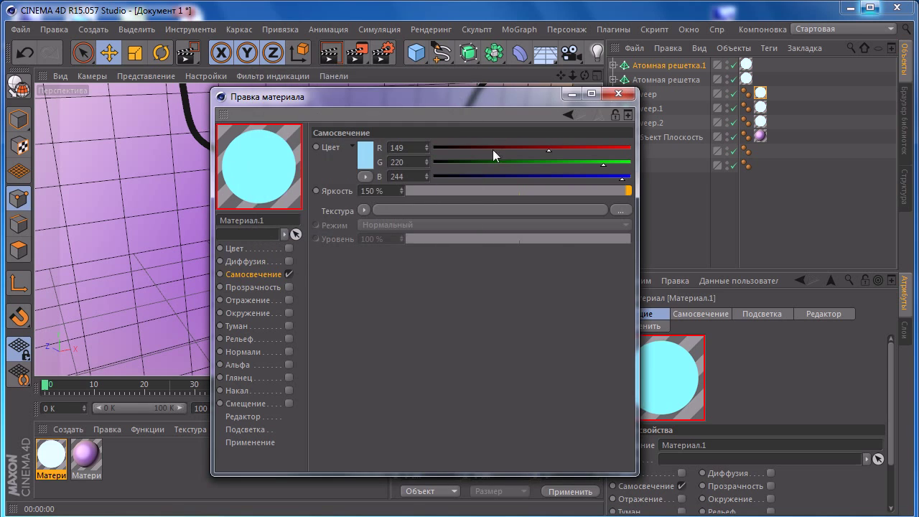
pyautogui.click(617, 94)
# Narrow the purple material Материал's specular width to 34%.
pyautogui.doubleClick(86, 456)
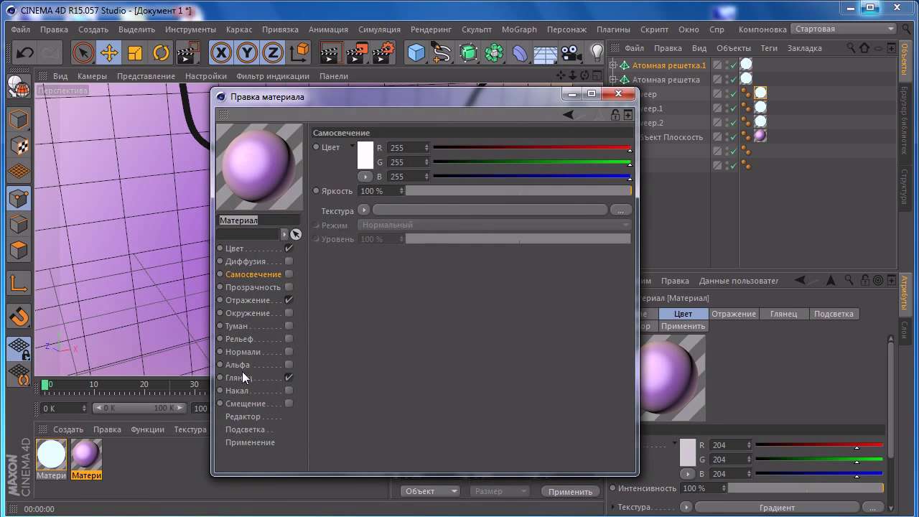
pyautogui.click(240, 377)
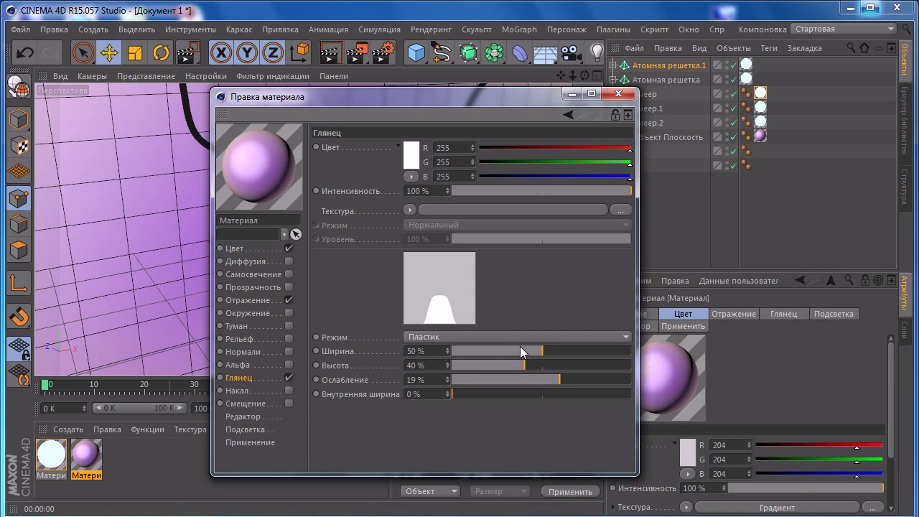
pyautogui.moveTo(519, 346); pyautogui.dragTo(513, 345)
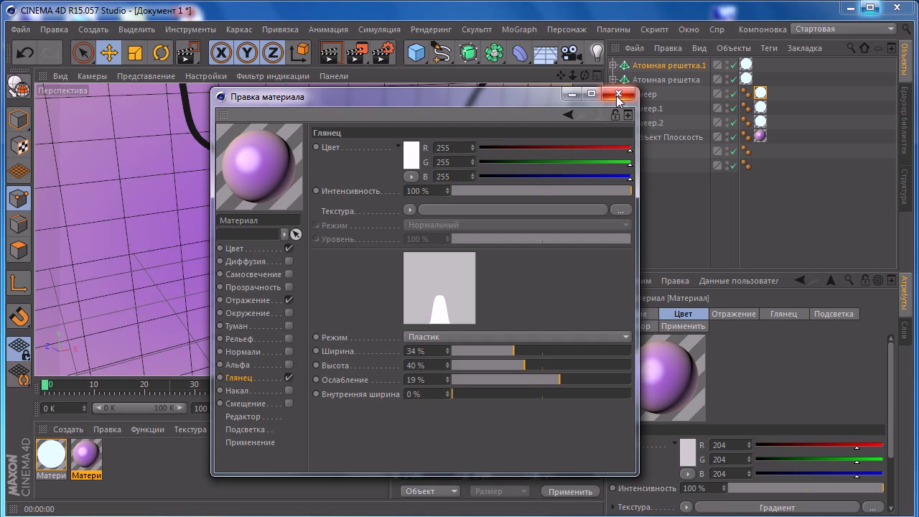
pyautogui.click(617, 95)
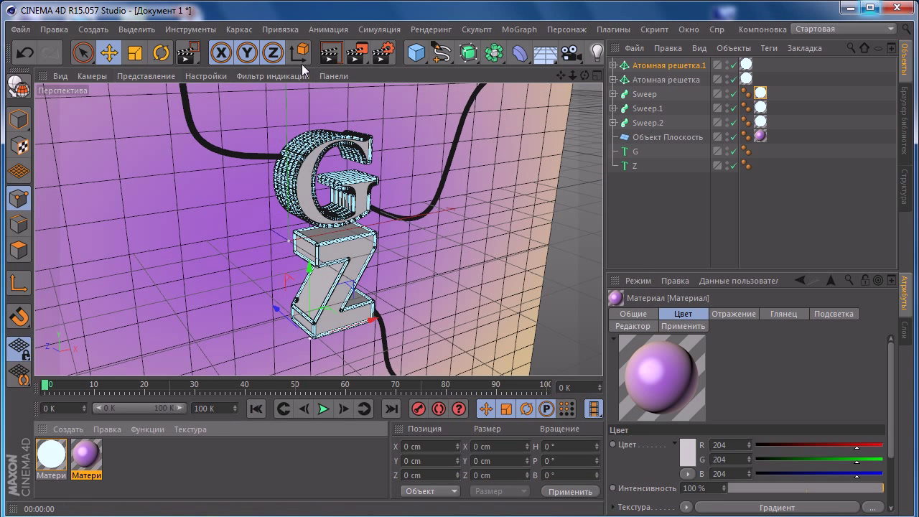
# Use Рендер фрагмента to render a rectangle drawn around the GZ letters.
pyautogui.moveTo(357, 51); pyautogui.dragTo(388, 65)
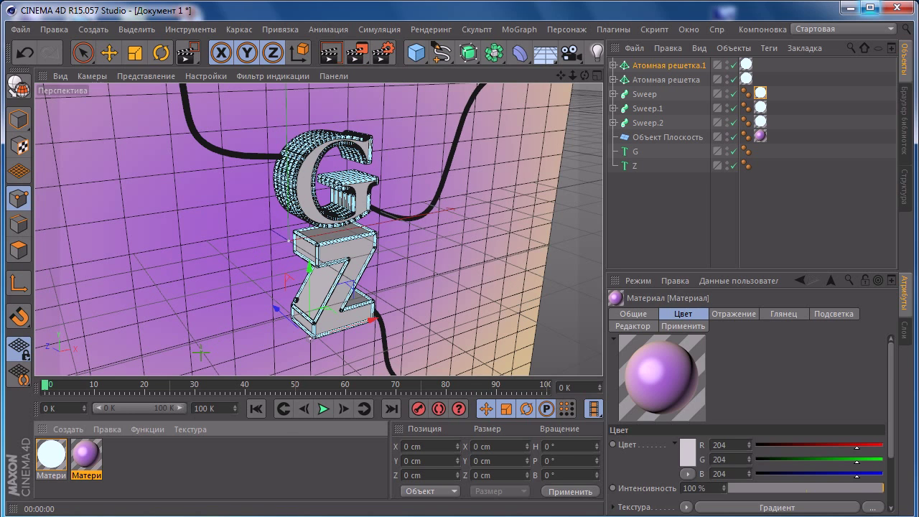
pyautogui.moveTo(203, 352); pyautogui.dragTo(417, 117)
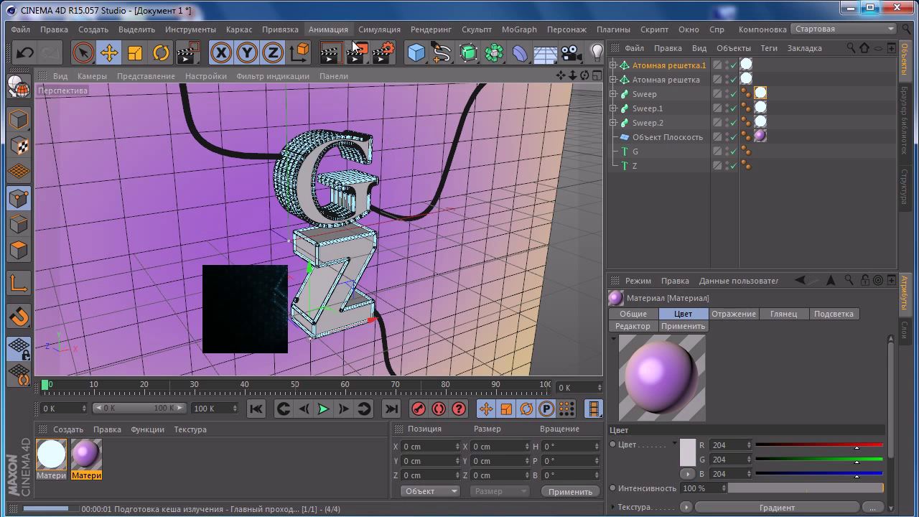
pyautogui.moveTo(356, 49); pyautogui.dragTo(430, 82)
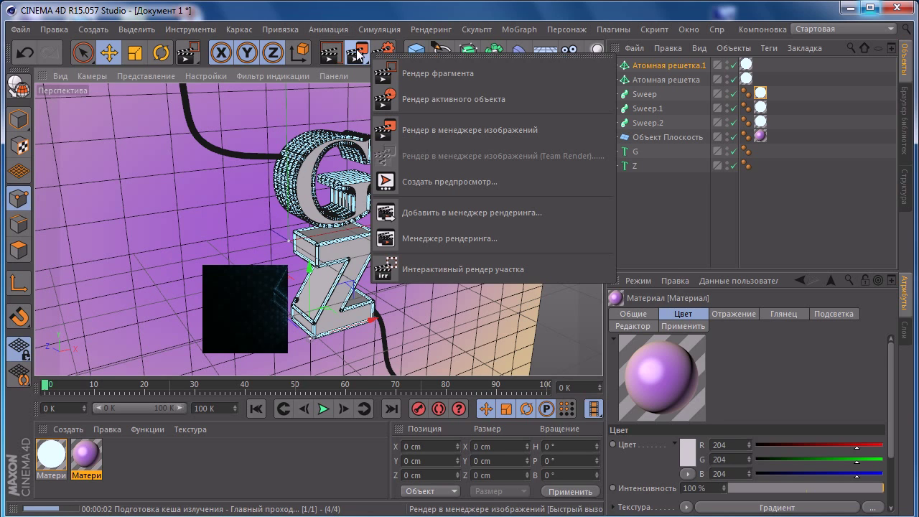
pyautogui.click(423, 72)
pyautogui.moveTo(221, 354)
pyautogui.mouseDown()
pyautogui.moveTo(474, 119)
pyautogui.moveTo(473, 96)
pyautogui.mouseUp()
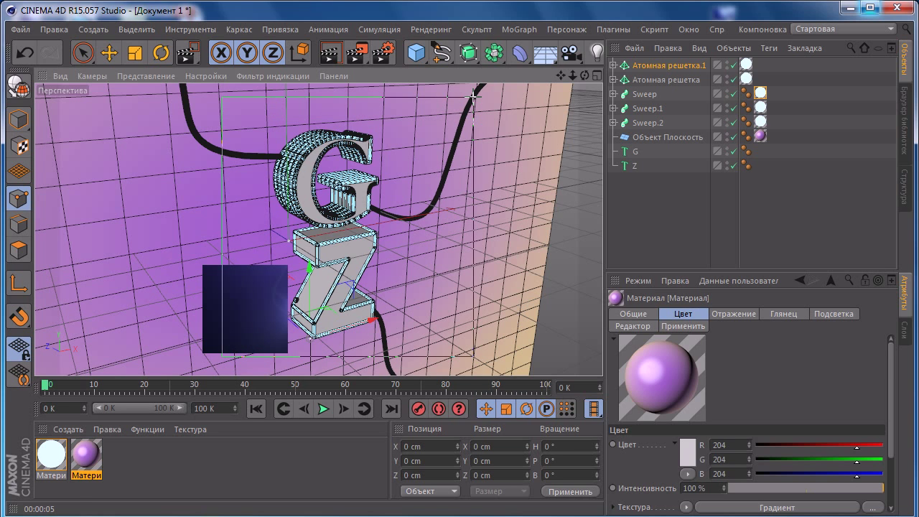
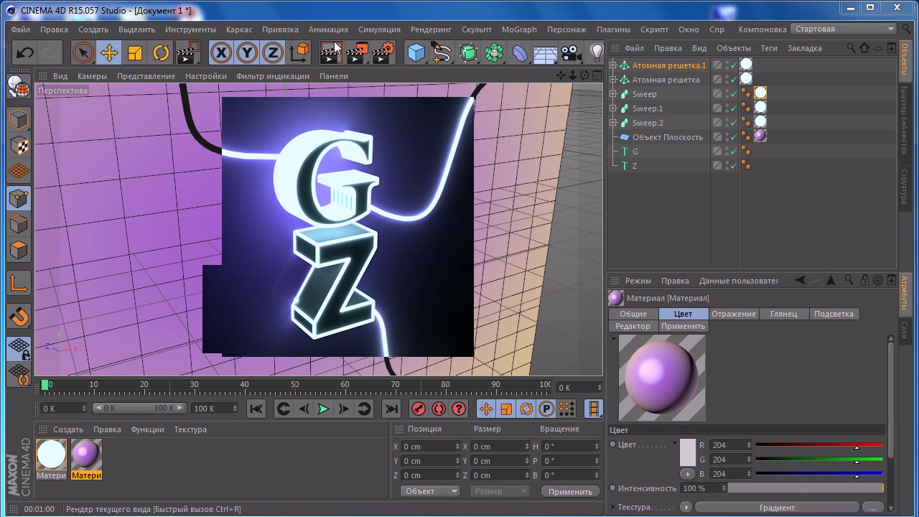
# In Материал.1's Самосвечение (luminance) channel, set the glow brightness to 100%.
pyautogui.doubleClick(52, 460)
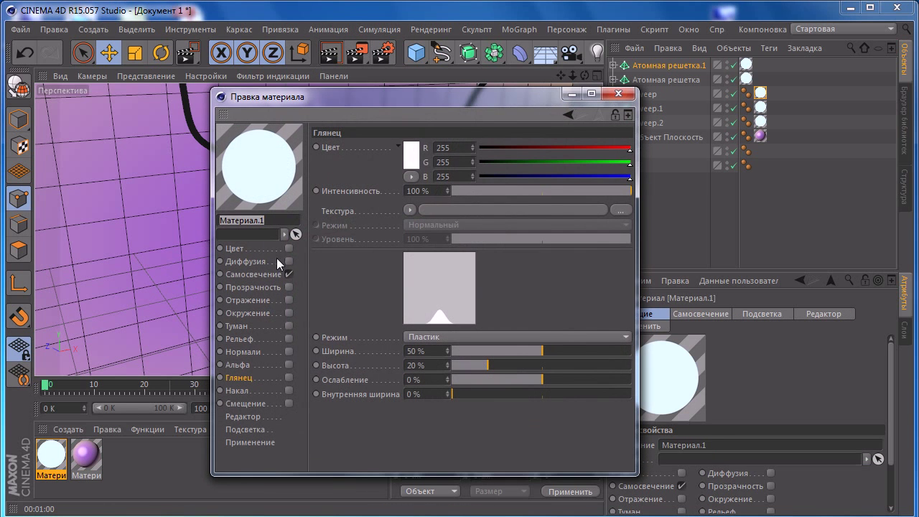
pyautogui.click(254, 274)
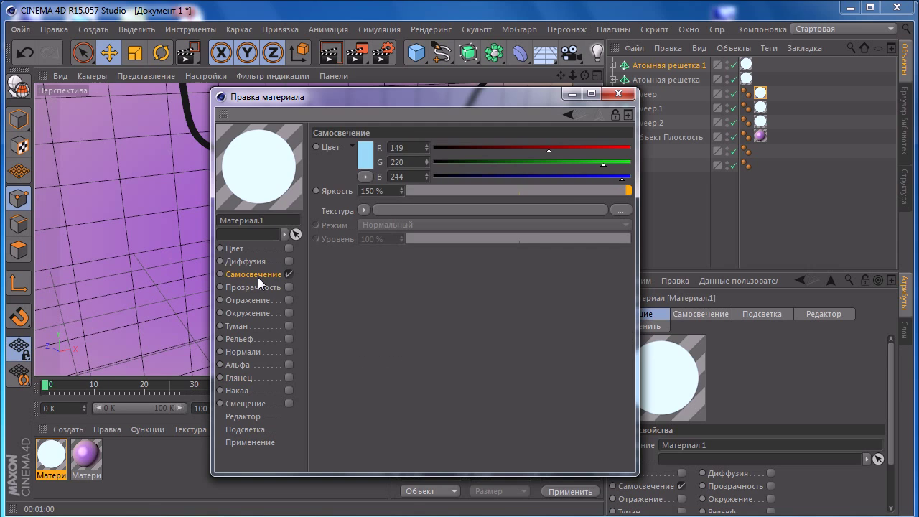
pyautogui.doubleClick(388, 191)
pyautogui.write('100')
pyautogui.press('Return')
# Change the glow colour to pale light blue R190 G233 B247 and close the material editor.
pyautogui.click(365, 155)
pyautogui.moveTo(348, 131); pyautogui.dragTo(302, 107)
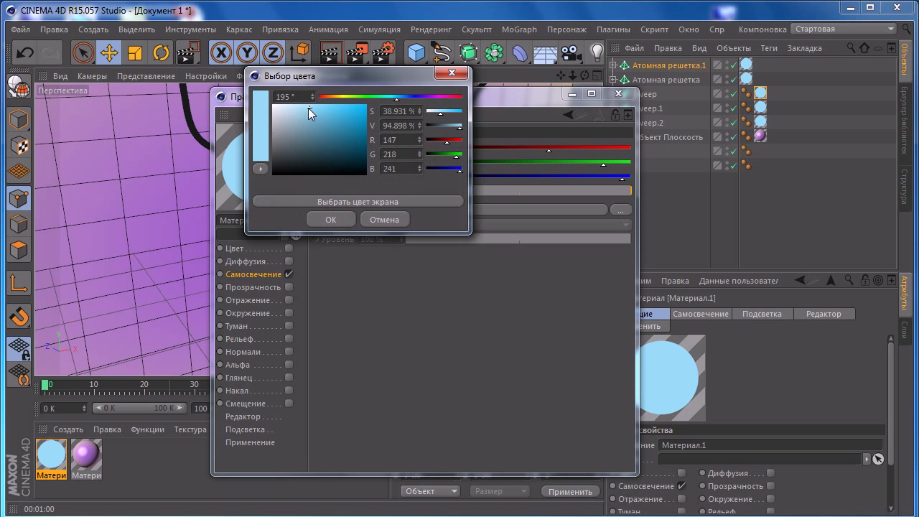
pyautogui.click(327, 219)
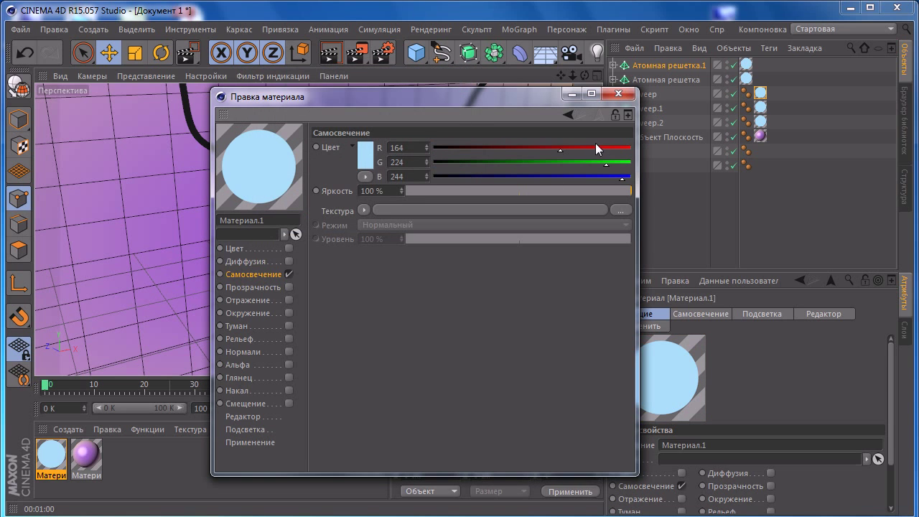
pyautogui.click(363, 156)
pyautogui.moveTo(303, 114); pyautogui.dragTo(293, 105)
pyautogui.click(328, 216)
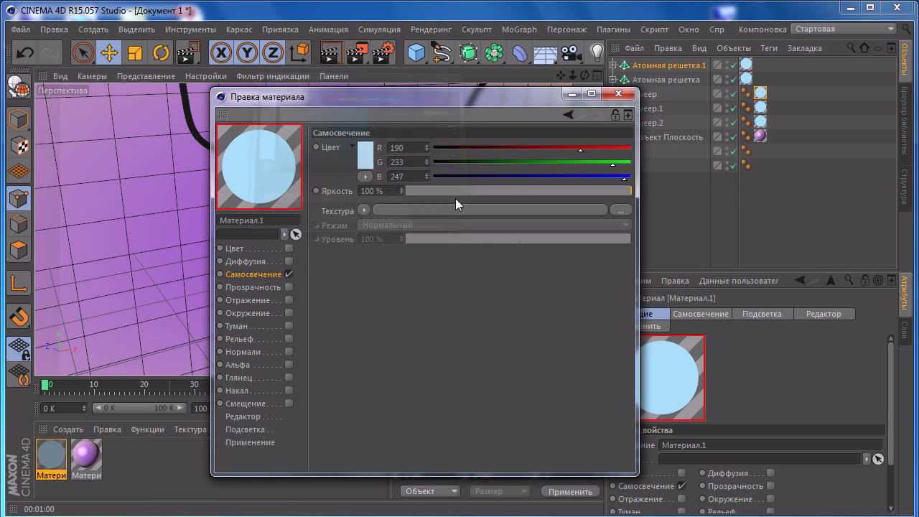
pyautogui.click(364, 210)
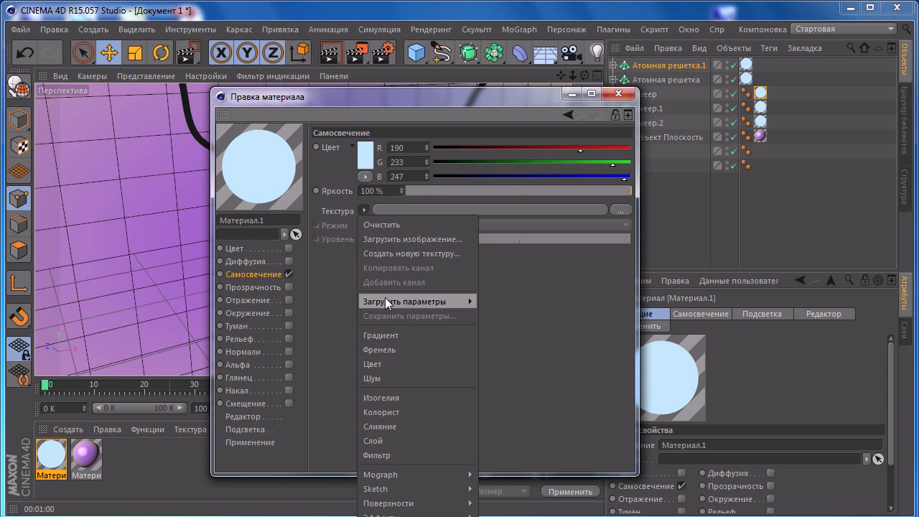
pyautogui.press('Escape')
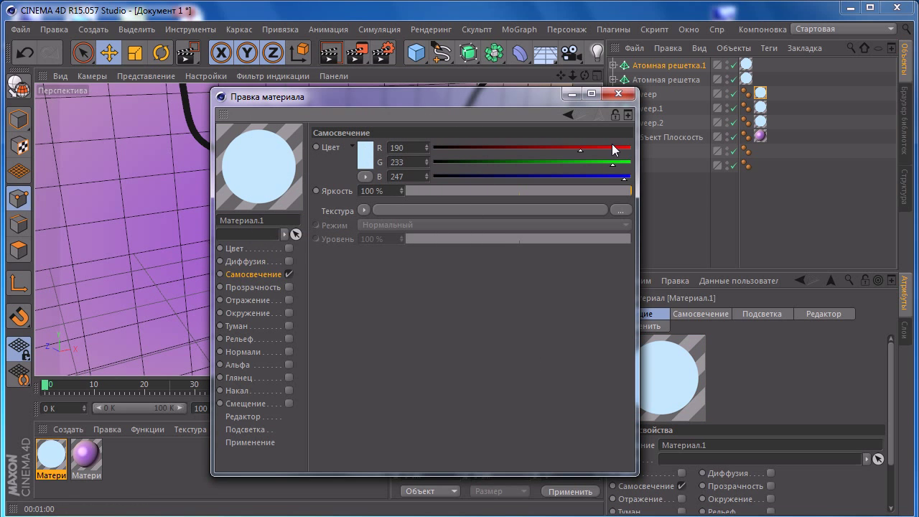
pyautogui.click(619, 94)
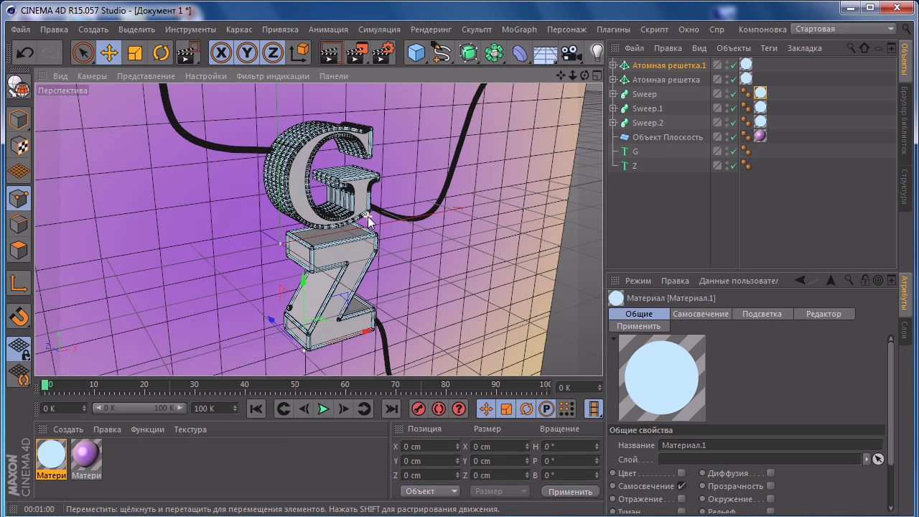
# Try an interactive render region around the letters, remove it, then start a full render.
pyautogui.moveTo(357, 53); pyautogui.dragTo(430, 273)
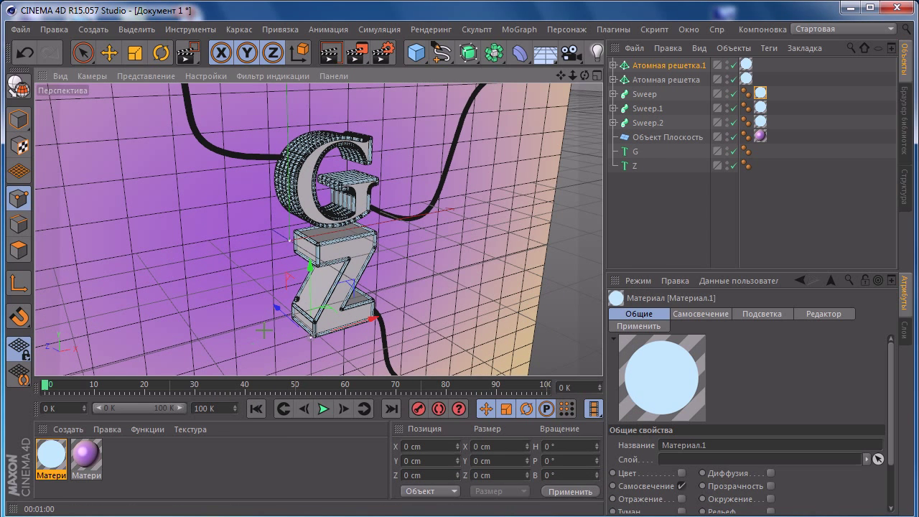
pyautogui.moveTo(357, 52); pyautogui.dragTo(431, 271)
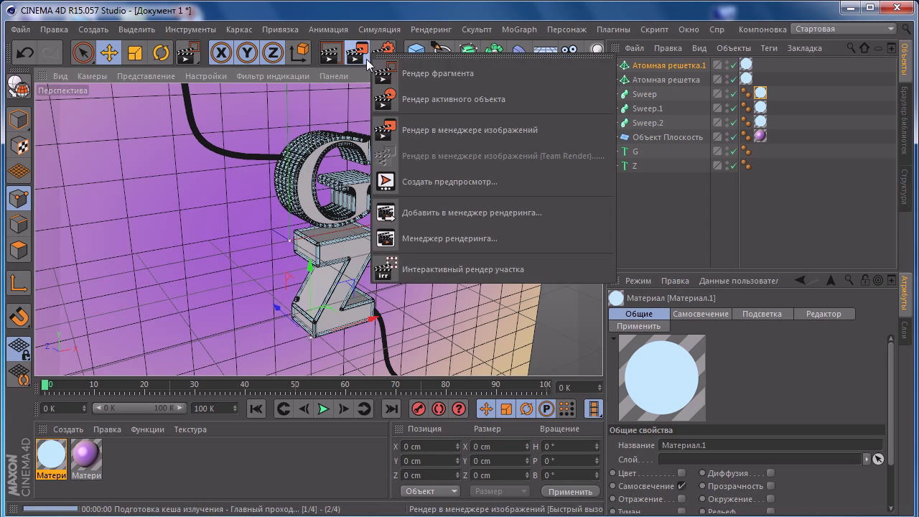
pyautogui.hotkey('ctrl', 'r')
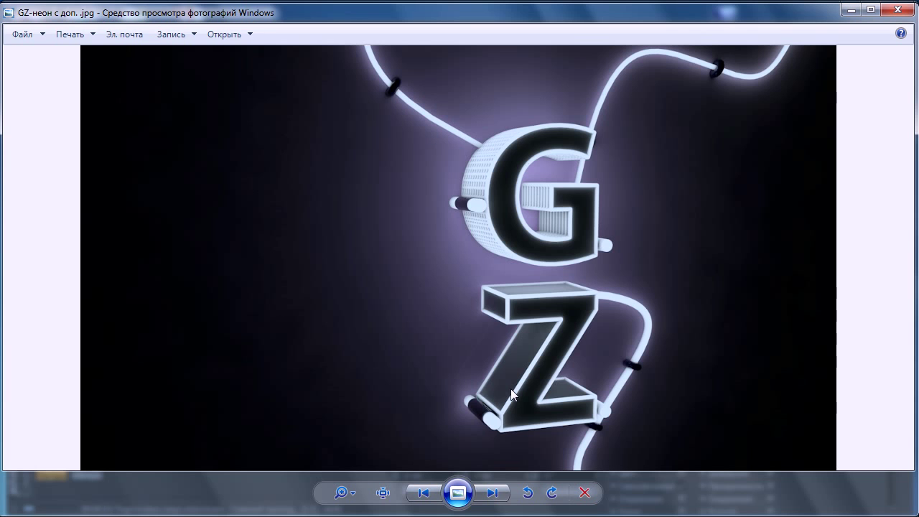
# View the reference image GZ-неон.jpg in Photo Viewer, then minimize the viewer.
pyautogui.click(492, 492)
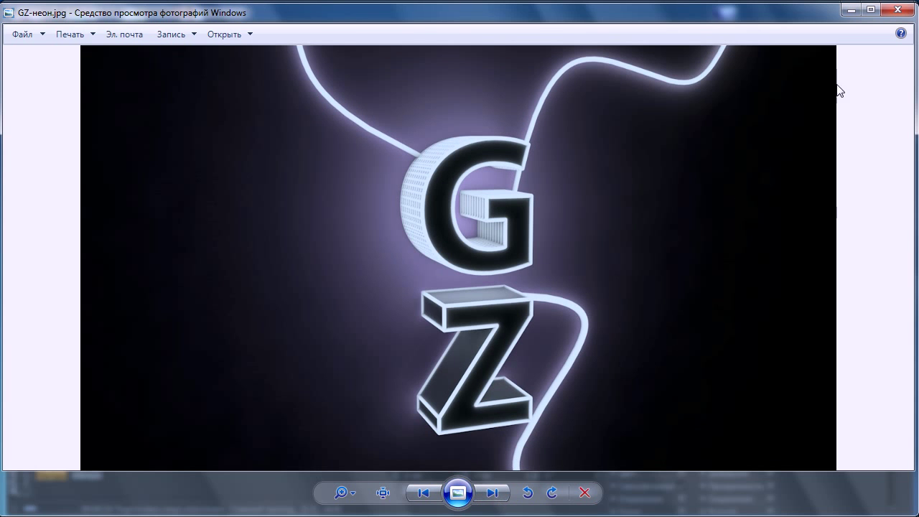
pyautogui.click(849, 11)
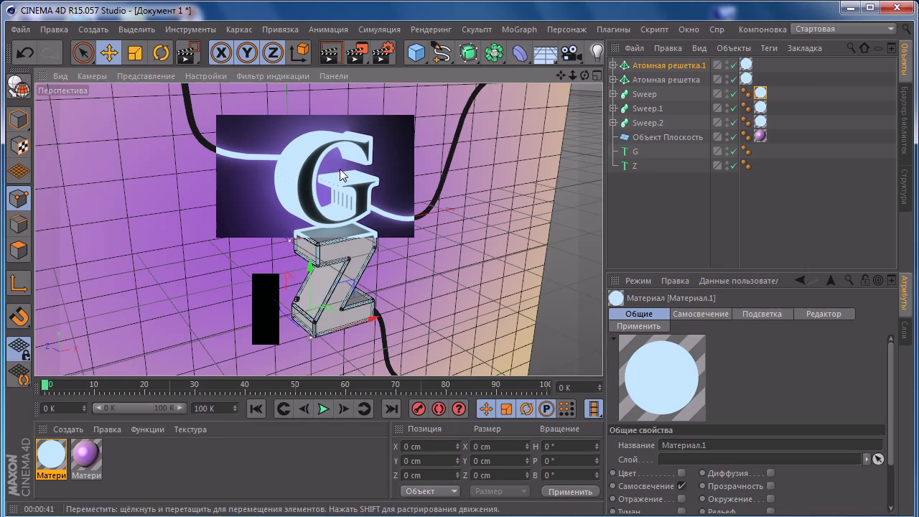
# Inspect the purple material, then expand both Атомная решетка lattices and select the G.1 text.
pyautogui.doubleClick(86, 454)
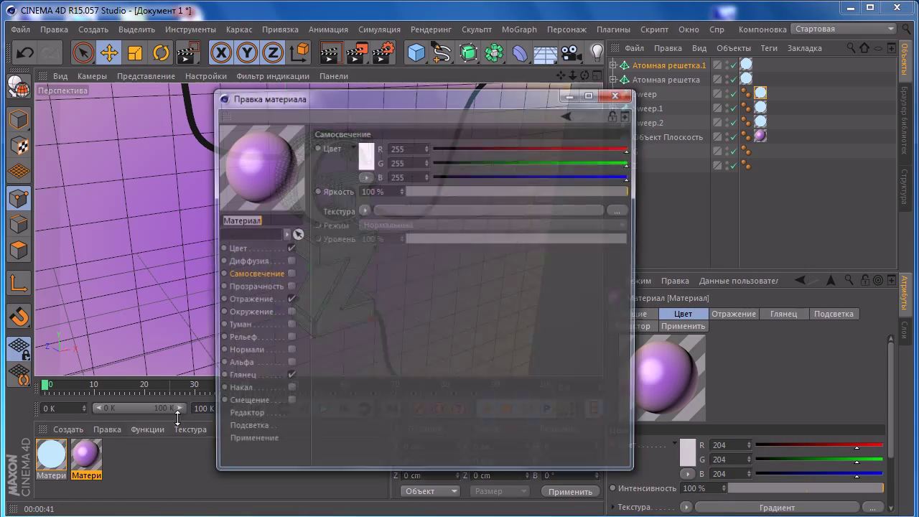
pyautogui.scroll(5, 346, 183)
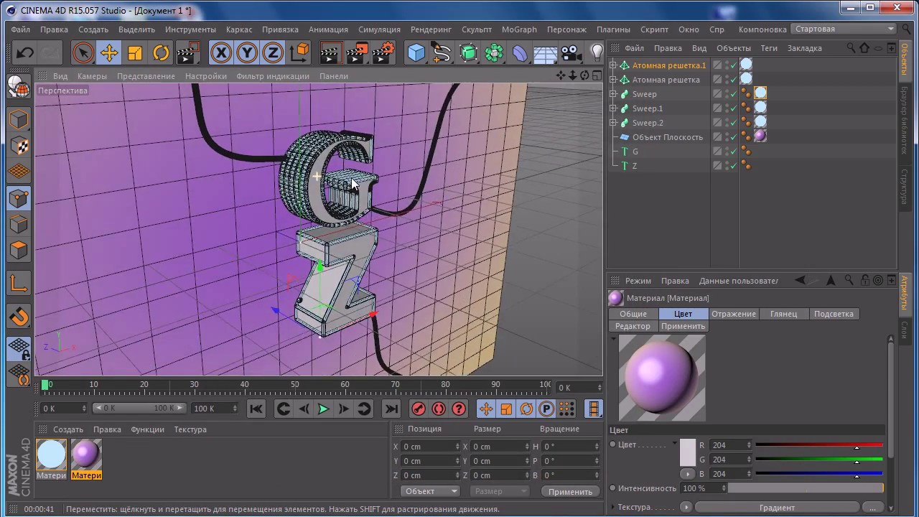
pyautogui.scroll(2, 275, 180)
pyautogui.keyDown('alt'); pyautogui.moveTo(273, 178); pyautogui.dragTo(546, 115); pyautogui.keyUp('alt')
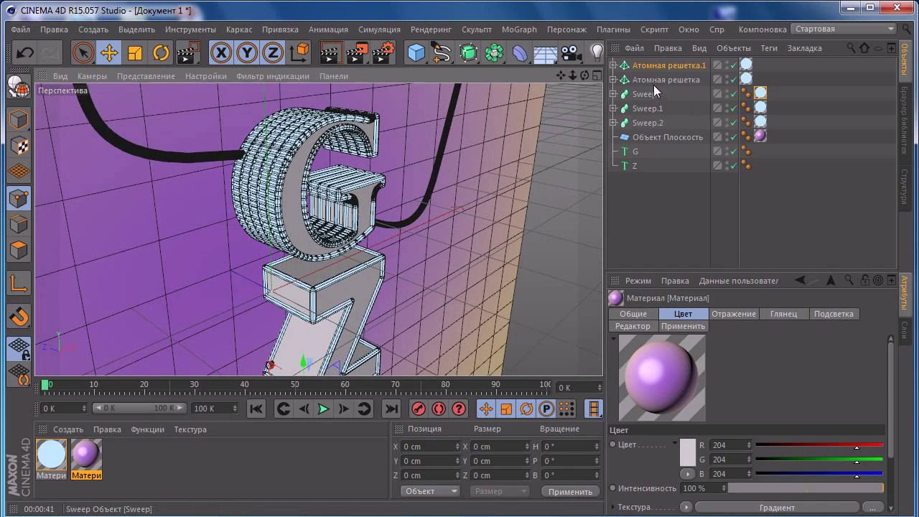
pyautogui.click(613, 65)
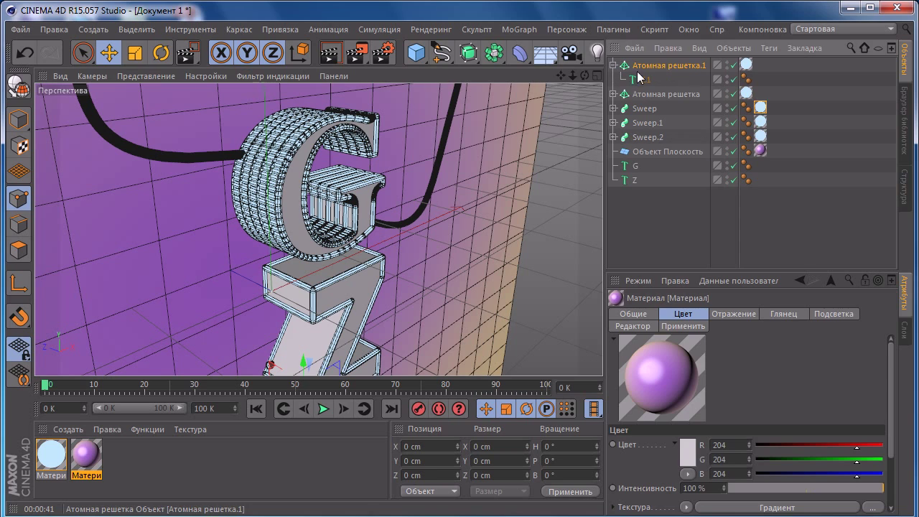
pyautogui.click(645, 78)
pyautogui.click(613, 94)
pyautogui.click(660, 94)
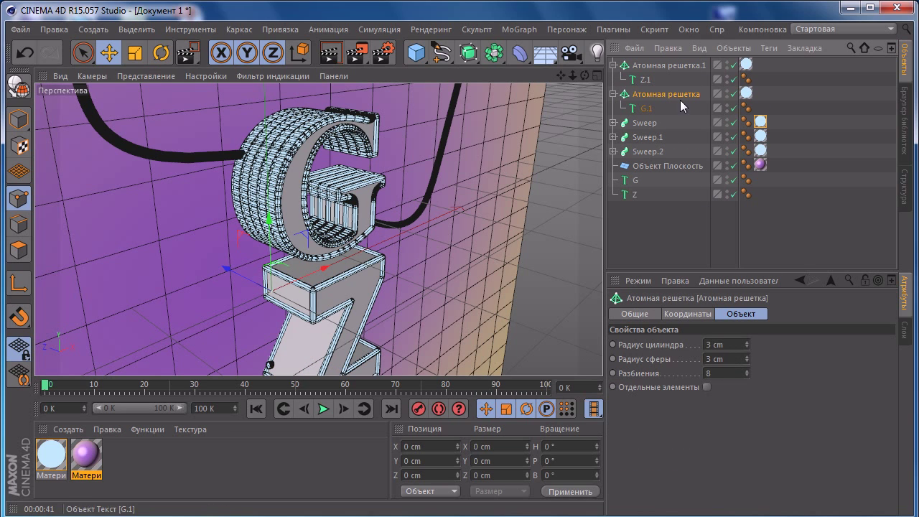
pyautogui.click(646, 108)
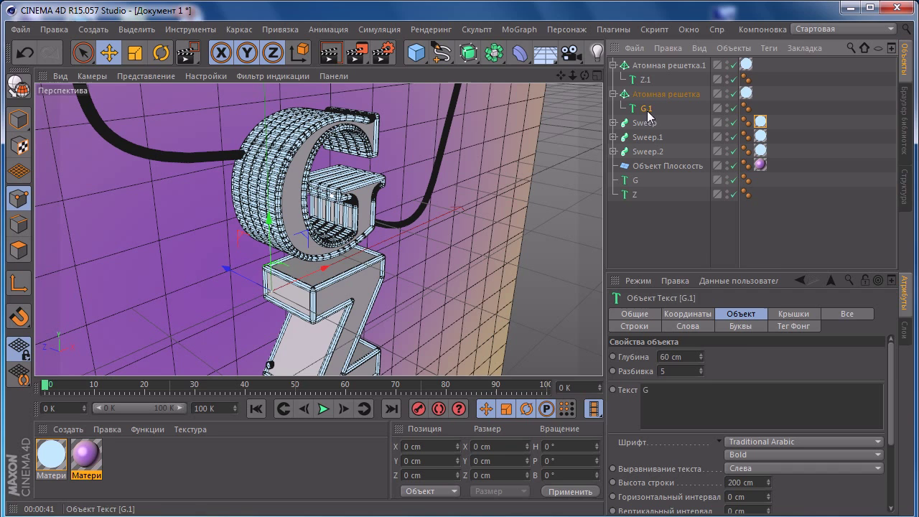
# Set G.1 segmentation to 4 and the lattice cylinder and sphere radii to 2 cm.
pyautogui.doubleClick(701, 376)
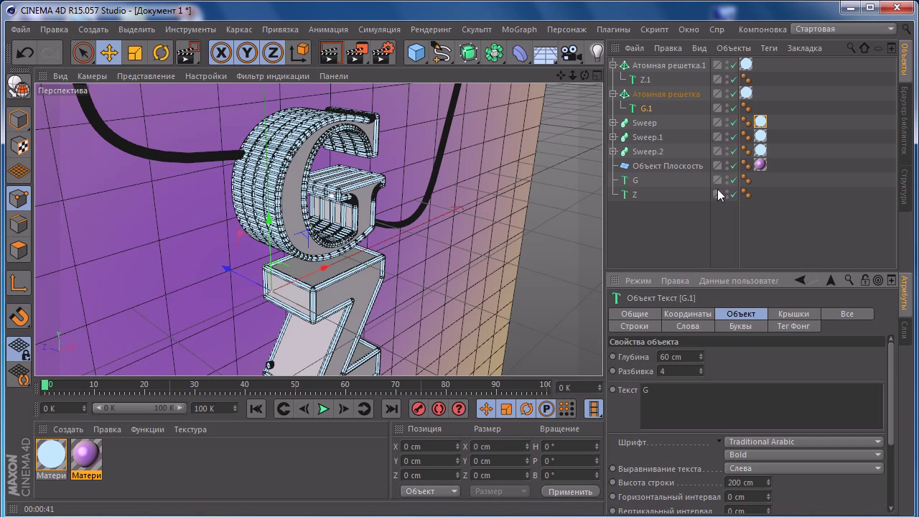
pyautogui.click(653, 94)
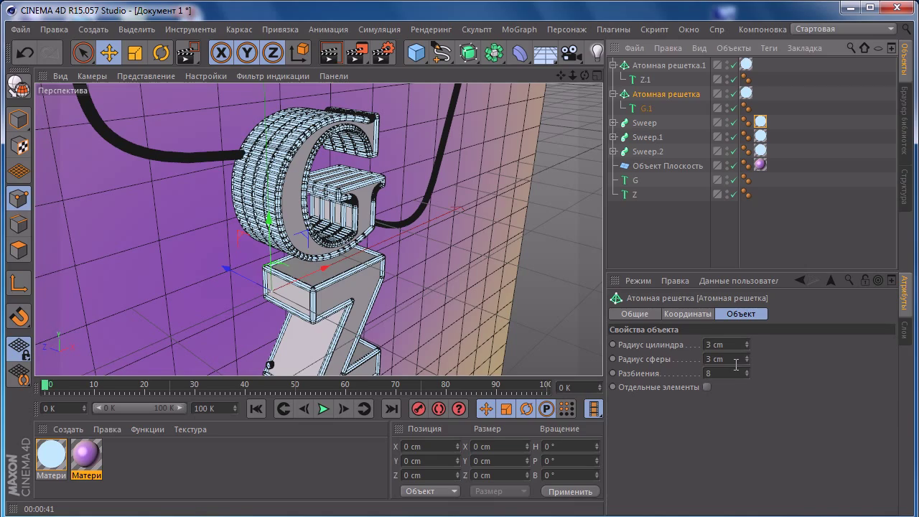
pyautogui.moveTo(746, 358); pyautogui.dragTo(783, 369)
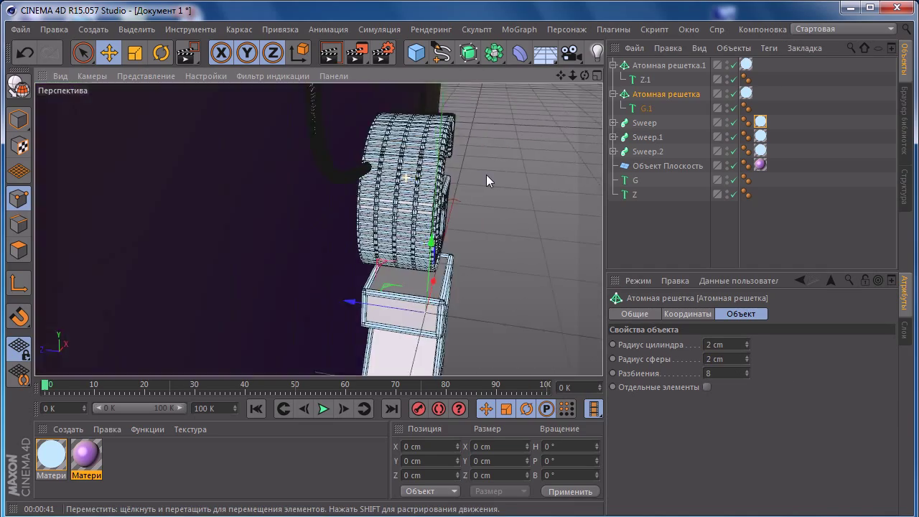
pyautogui.moveTo(486, 174)
pyautogui.keyDown('alt'); pyautogui.mouseDown()
pyautogui.moveTo(371, 175)
pyautogui.moveTo(395, 188)
pyautogui.mouseUp(); pyautogui.keyUp('alt')
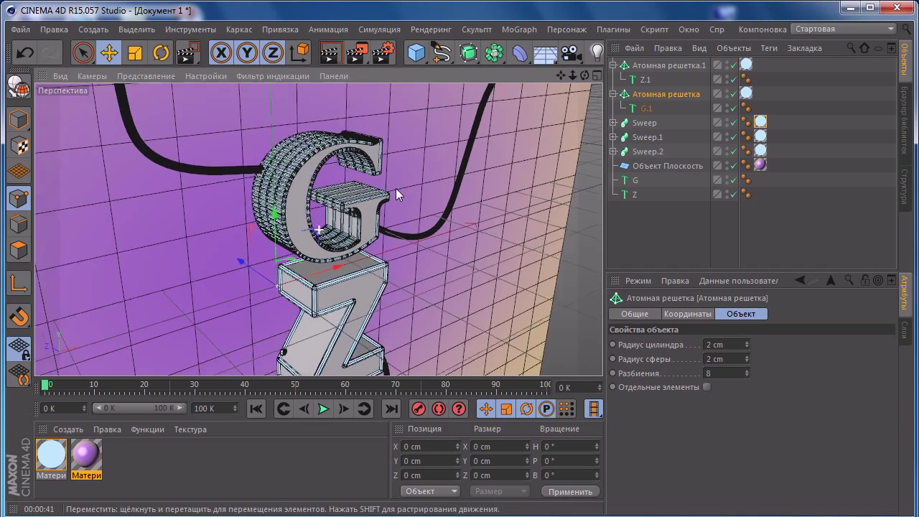
# Render to check the thinner G lattice, then return to the scene and zoom in on the G.
pyautogui.click(364, 53)
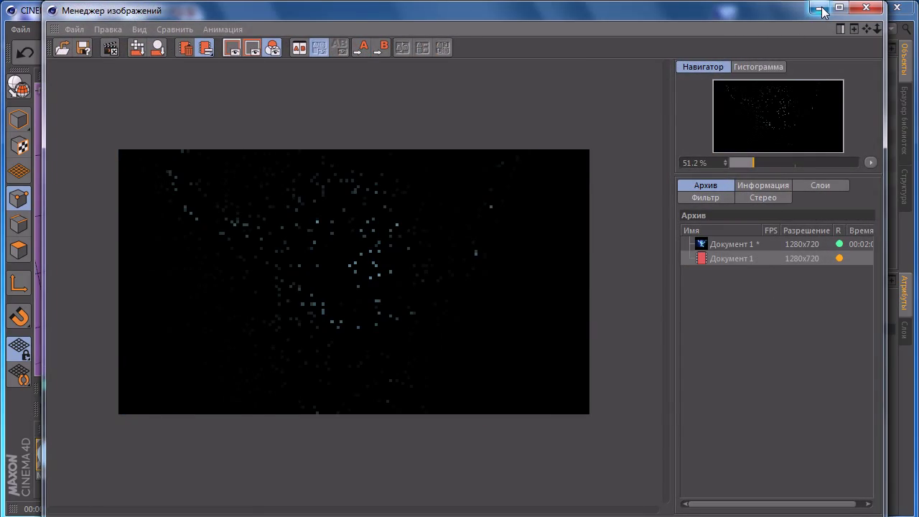
pyautogui.click(820, 8)
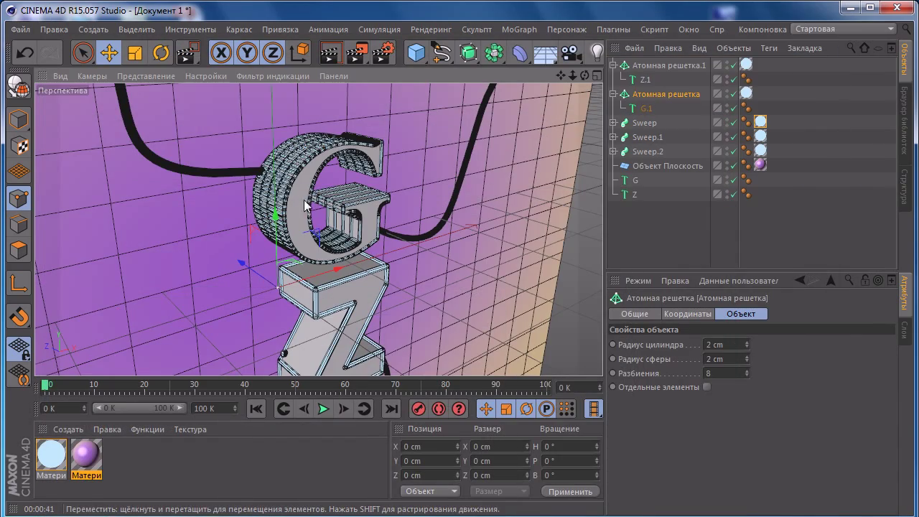
pyautogui.keyDown('alt'); pyautogui.moveTo(308, 206); pyautogui.dragTo(193, 182); pyautogui.keyUp('alt')
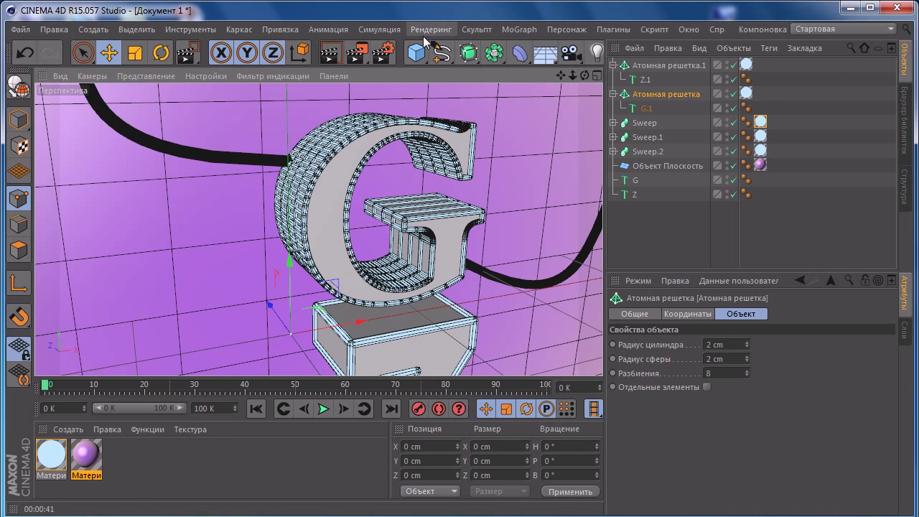
# Add a cylinder and scale it down to about 37% size.
pyautogui.click(419, 55)
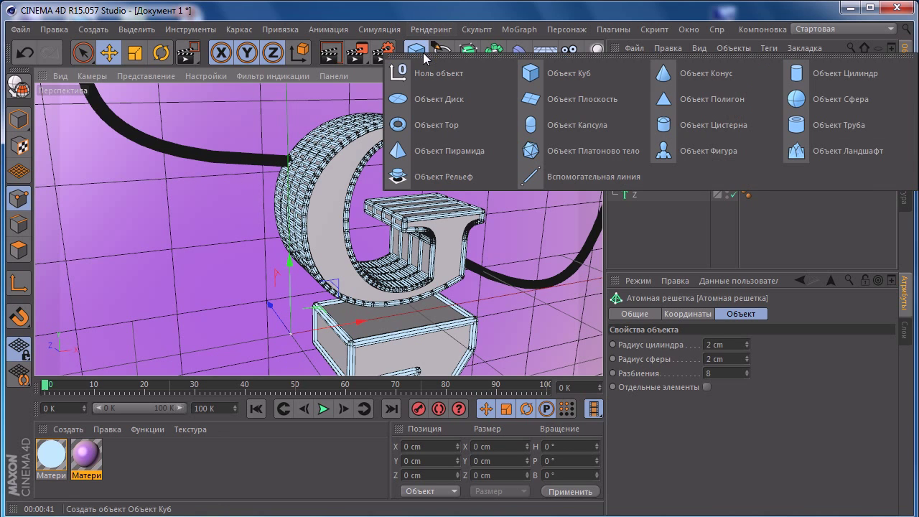
pyautogui.click(804, 74)
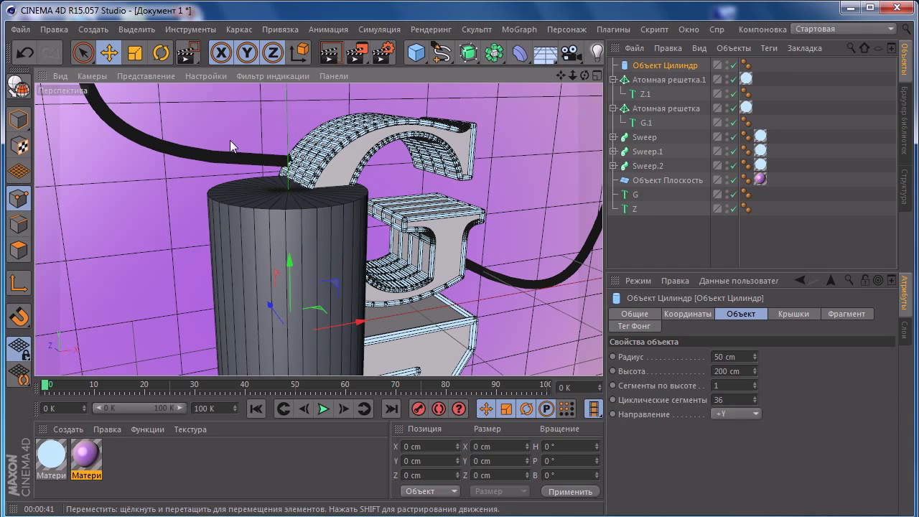
pyautogui.click(135, 52)
pyautogui.moveTo(471, 130); pyautogui.dragTo(165, 222)
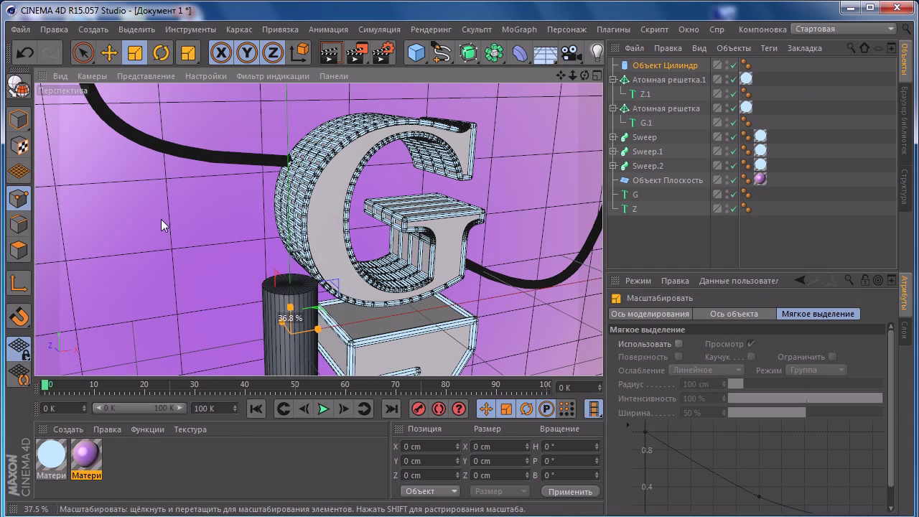
pyautogui.scroll(-2, 269, 128)
pyautogui.scroll(2, 351, 208)
pyautogui.scroll(2, 351, 208)
pyautogui.scroll(1, 352, 209)
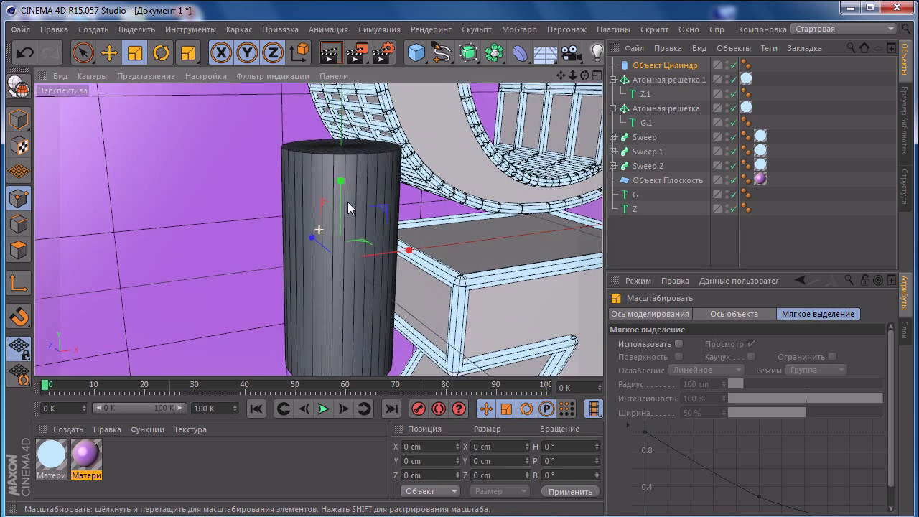
pyautogui.click(635, 66)
pyautogui.keyDown('alt'); pyautogui.moveTo(335, 169); pyautogui.dragTo(340, 181); pyautogui.keyUp('alt')
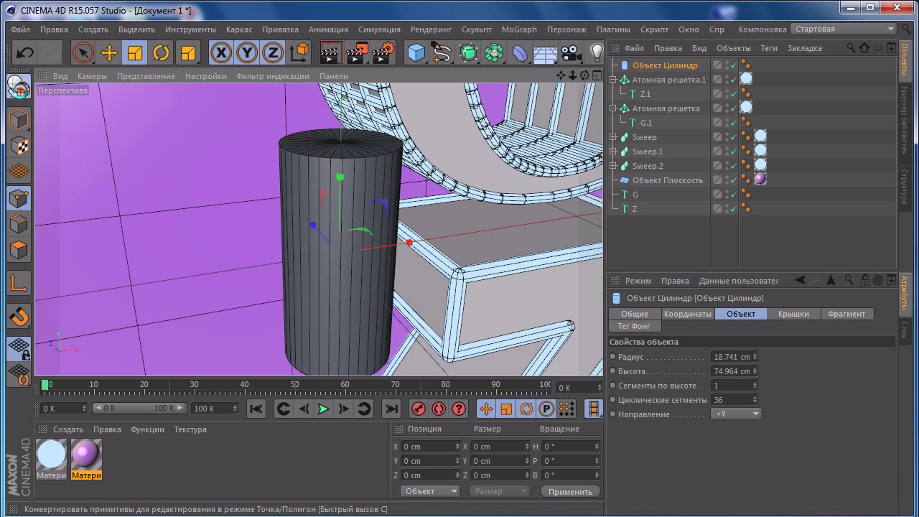
# Make the cylinder editable, rotate it 90° on P onto its side, and move it toward the G.
pyautogui.click(17, 86)
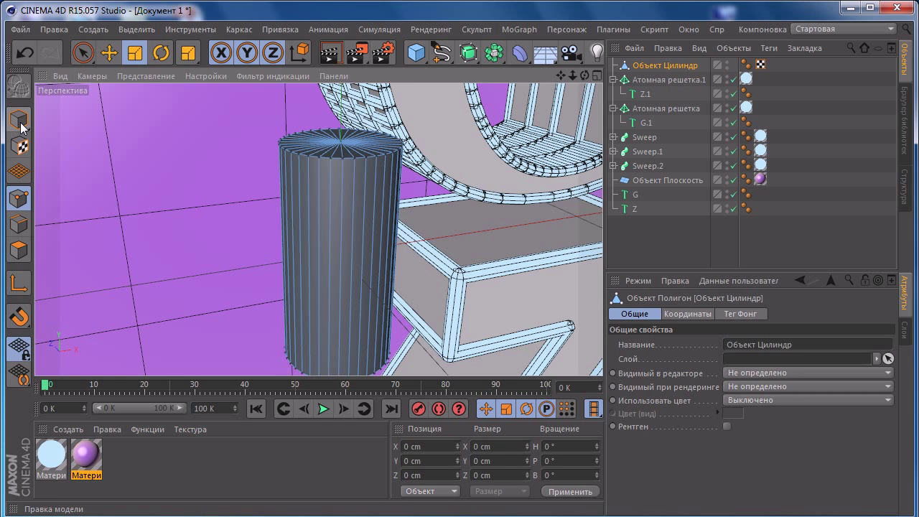
pyautogui.click(19, 120)
pyautogui.click(109, 52)
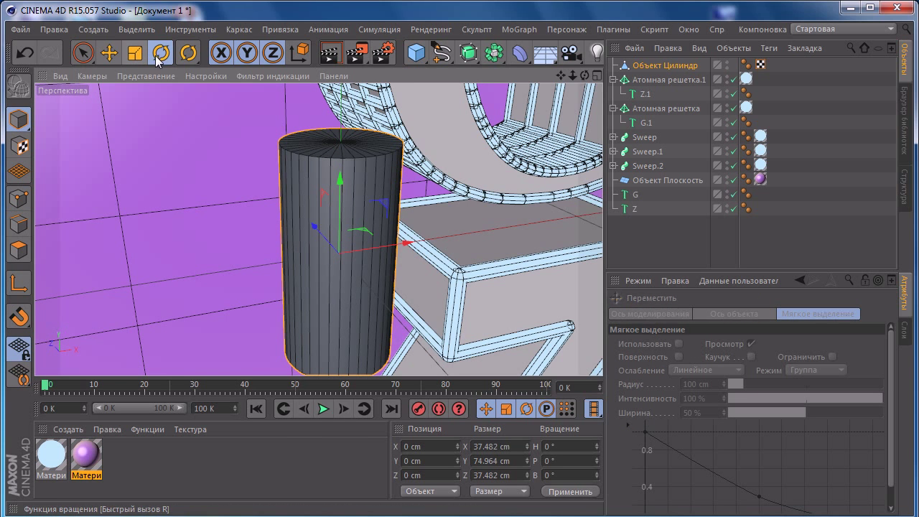
pyautogui.click(157, 57)
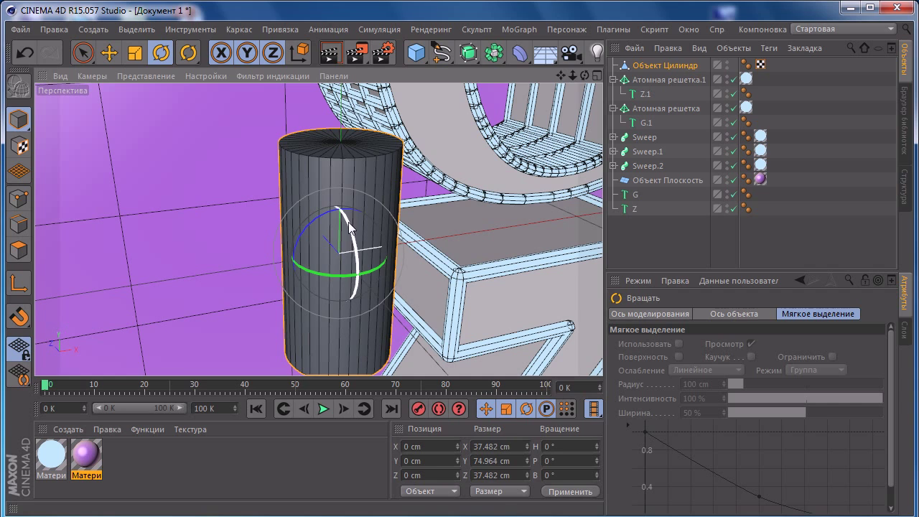
pyautogui.moveTo(351, 228); pyautogui.dragTo(370, 329)
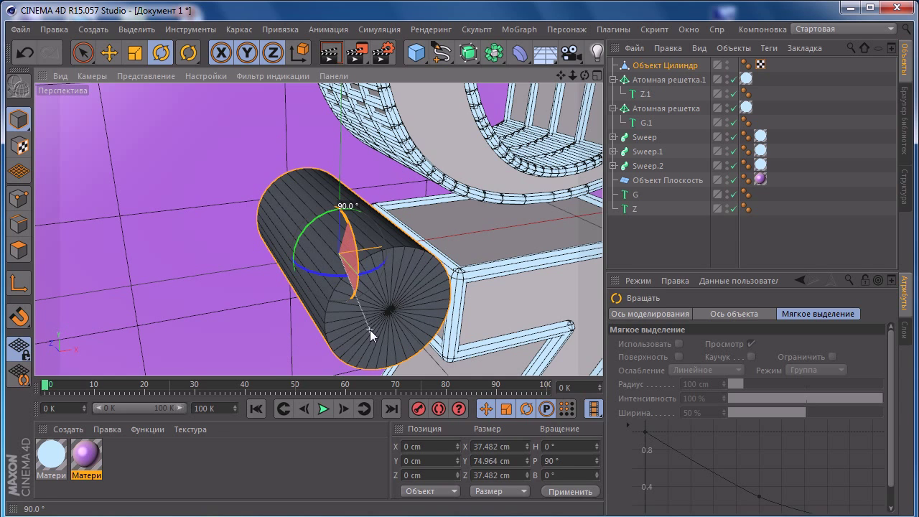
pyautogui.click(104, 56)
pyautogui.moveTo(321, 284)
pyautogui.mouseDown()
pyautogui.moveTo(314, 168)
pyautogui.moveTo(302, 239)
pyautogui.moveTo(362, 215)
pyautogui.moveTo(368, 223)
pyautogui.moveTo(370, 169)
pyautogui.moveTo(364, 190)
pyautogui.moveTo(308, 213)
pyautogui.moveTo(334, 236)
pyautogui.mouseUp()
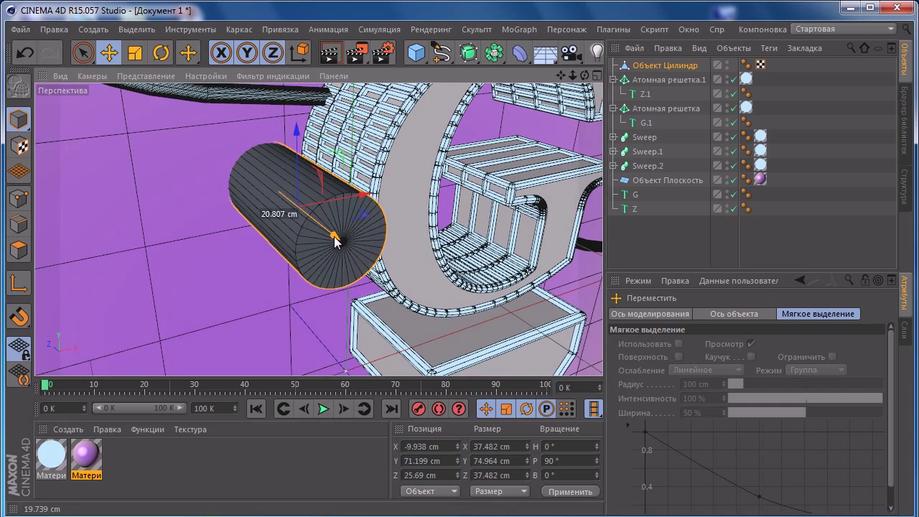
# Slim the cylinder to about 20 cm thick, stretch it to about 91 cm long, and place it beside the G.
pyautogui.press('t')
pyautogui.moveTo(373, 189); pyautogui.dragTo(168, 168)
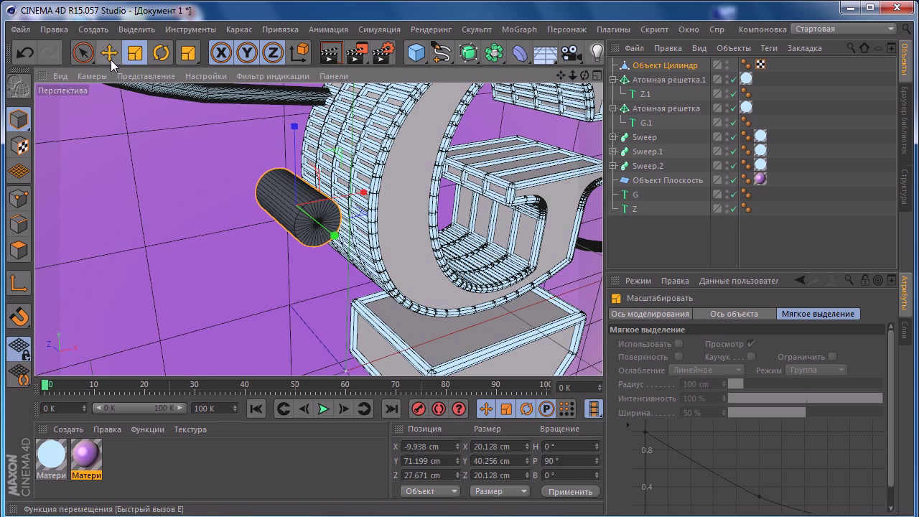
pyautogui.moveTo(333, 247)
pyautogui.mouseDown()
pyautogui.moveTo(413, 272)
pyautogui.moveTo(320, 231)
pyautogui.mouseUp()
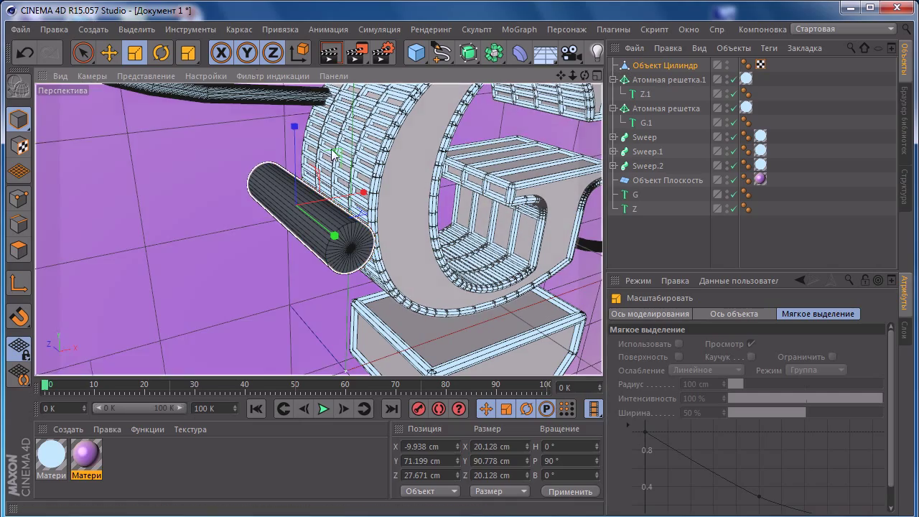
pyautogui.scroll(2, 337, 255)
pyautogui.scroll(2, 353, 263)
pyautogui.keyDown('alt'); pyautogui.moveTo(39, 154); pyautogui.dragTo(279, 198); pyautogui.keyUp('alt')
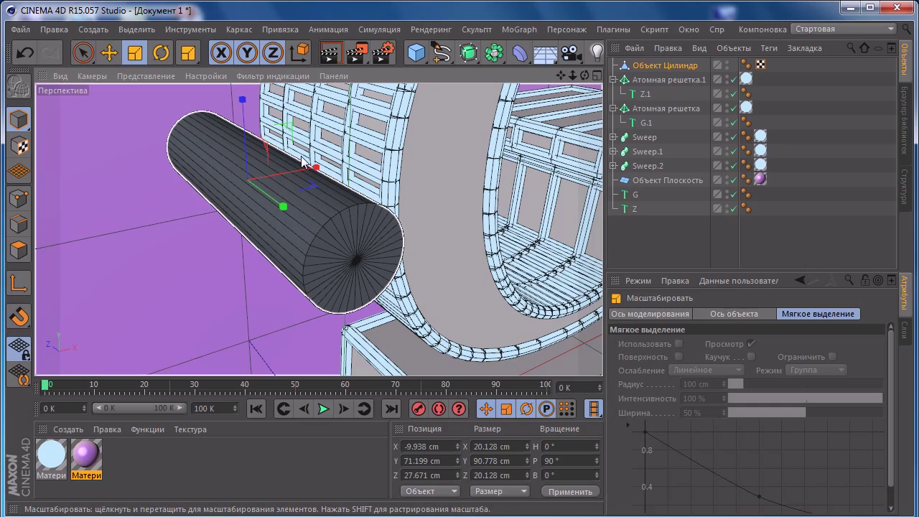
pyautogui.click(109, 53)
pyautogui.moveTo(108, 115)
pyautogui.keyDown('alt'); pyautogui.mouseDown()
pyautogui.moveTo(83, 158)
pyautogui.moveTo(190, 180)
pyautogui.mouseUp(); pyautogui.keyUp('alt')
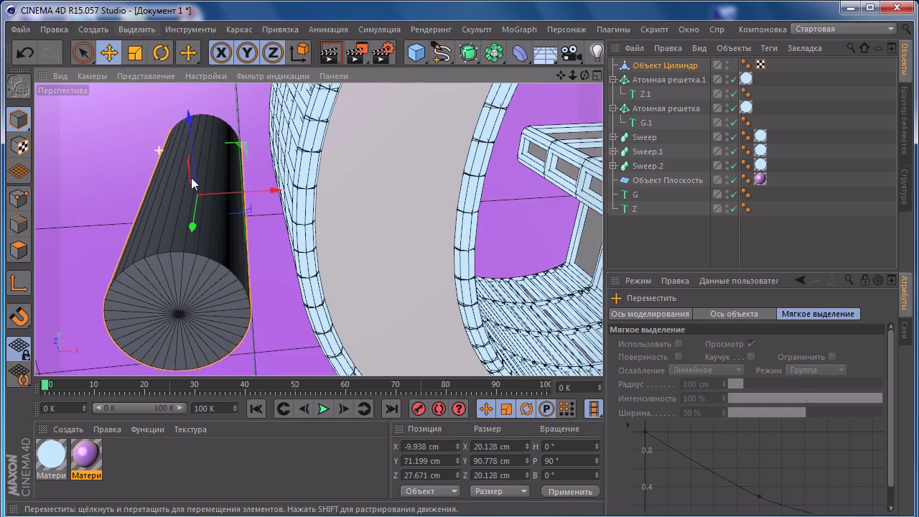
pyautogui.moveTo(279, 188); pyautogui.dragTo(373, 199)
pyautogui.moveTo(256, 212)
pyautogui.keyDown('alt'); pyautogui.mouseDown()
pyautogui.moveTo(280, 192)
pyautogui.moveTo(283, 150)
pyautogui.mouseUp(); pyautogui.keyUp('alt')
# Duplicate the cylinder and make the copy slightly thicker and shorter.
pyautogui.keyDown('ctrl'); pyautogui.moveTo(652, 68); pyautogui.dragTo(652, 74); pyautogui.keyUp('ctrl')
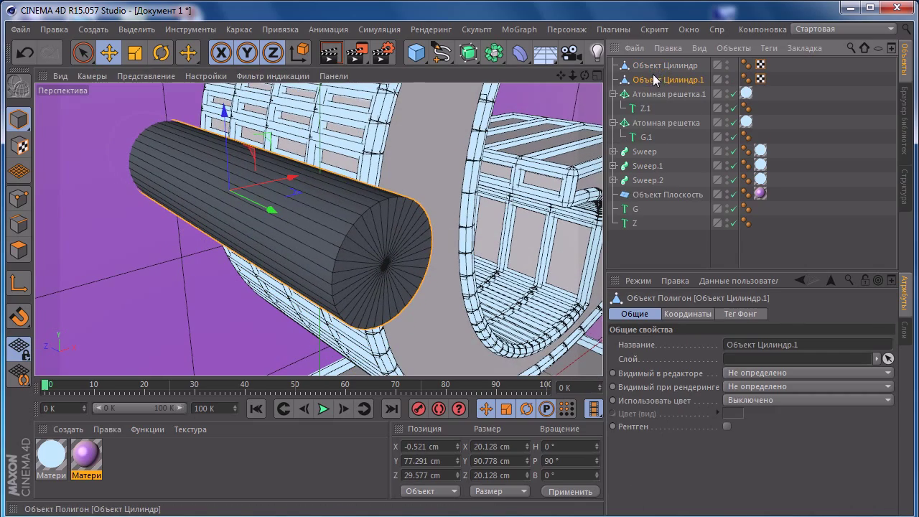
pyautogui.keyDown('alt'); pyautogui.moveTo(350, 194); pyautogui.dragTo(349, 211); pyautogui.keyUp('alt')
pyautogui.click(135, 53)
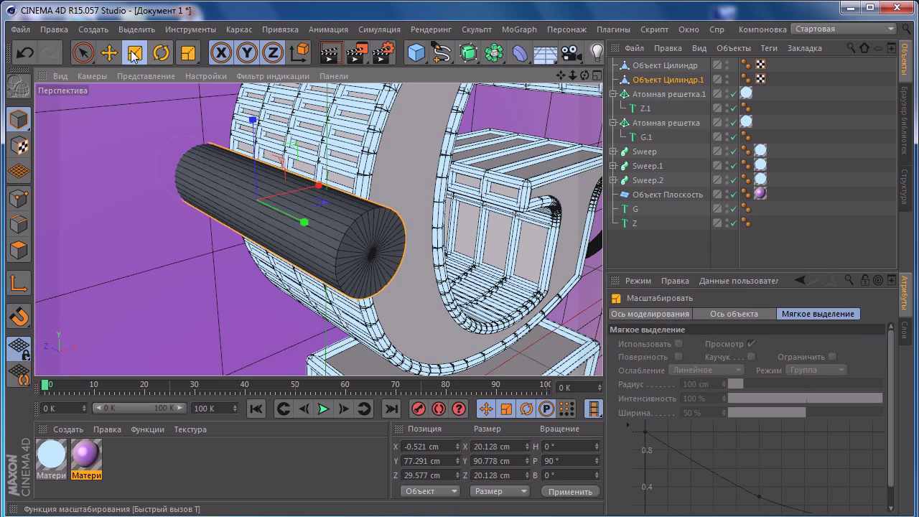
pyautogui.moveTo(195, 234); pyautogui.dragTo(233, 217)
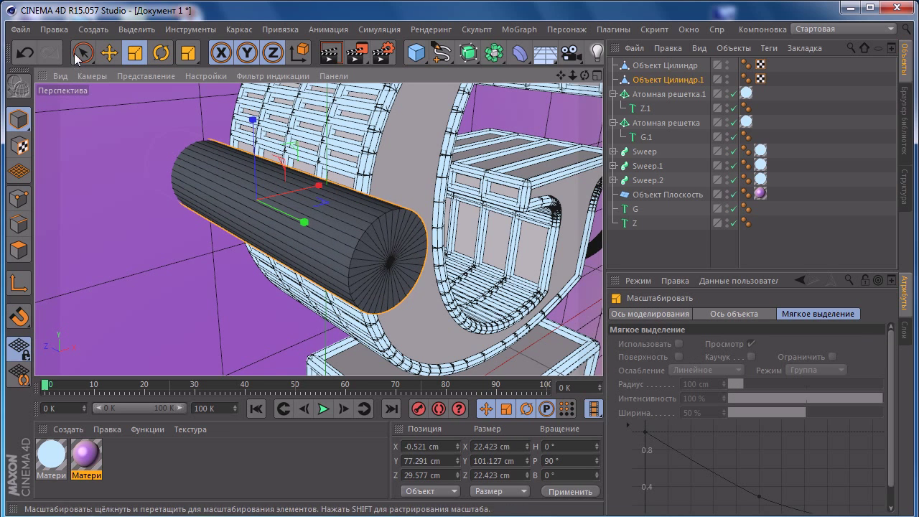
pyautogui.moveTo(307, 224); pyautogui.dragTo(276, 214)
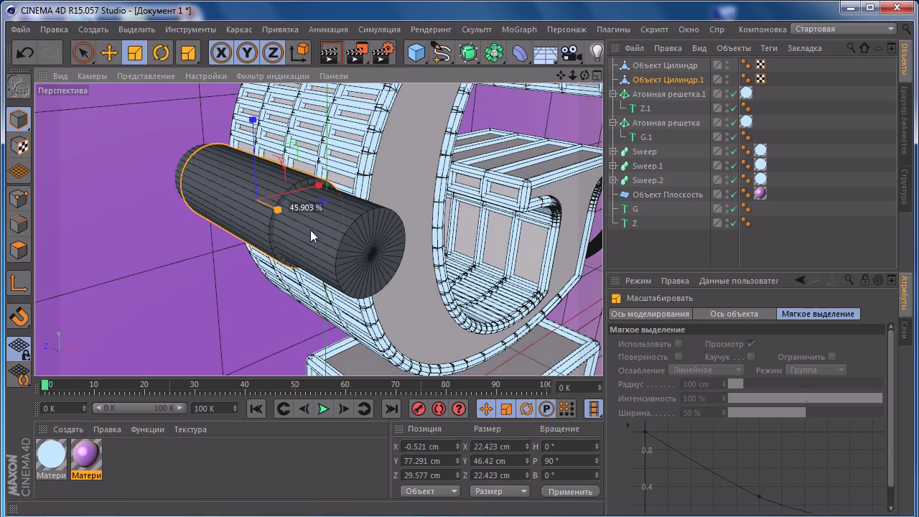
# Shorten the original cylinder and apply the light-blue Материал.1 to it.
pyautogui.click(373, 239)
pyautogui.moveTo(303, 221)
pyautogui.mouseDown()
pyautogui.moveTo(274, 204)
pyautogui.moveTo(344, 241)
pyautogui.mouseUp()
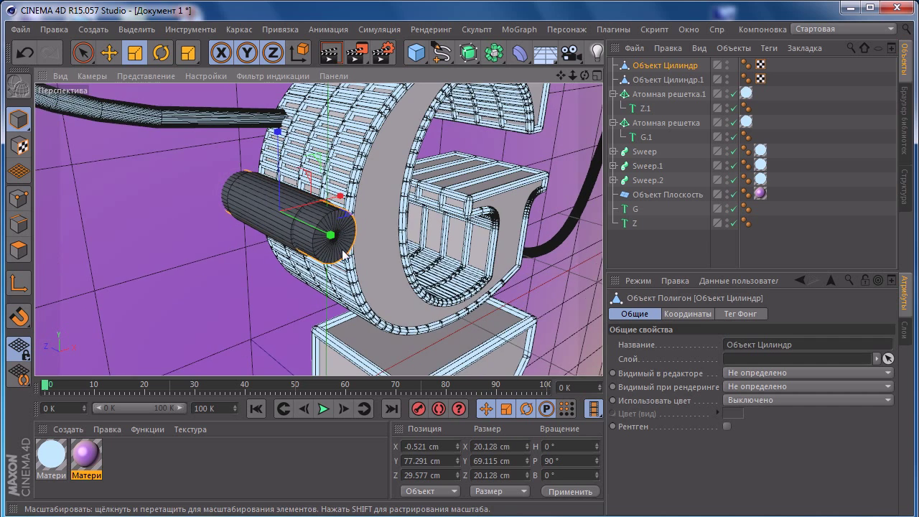
pyautogui.moveTo(56, 461); pyautogui.dragTo(343, 260)
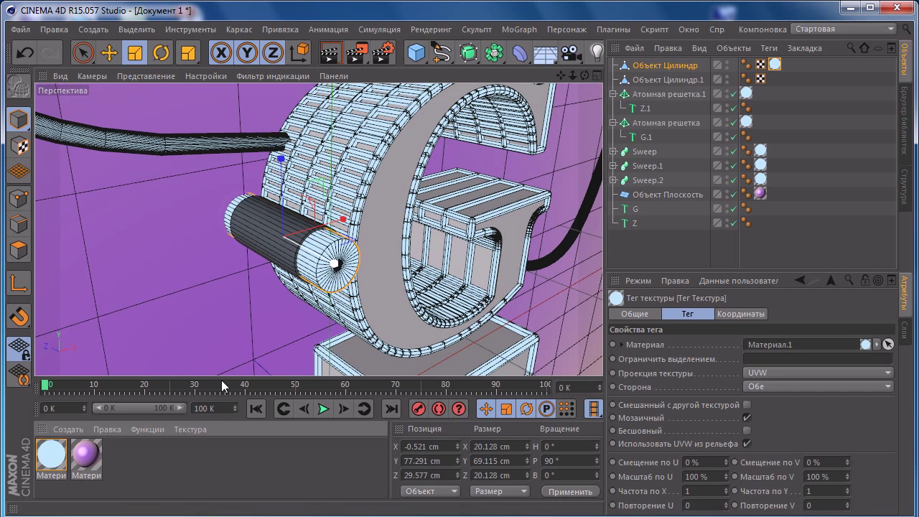
# Create Материал.2 and enable its Reflection channel with a Fresnel texture.
pyautogui.doubleClick(119, 456)
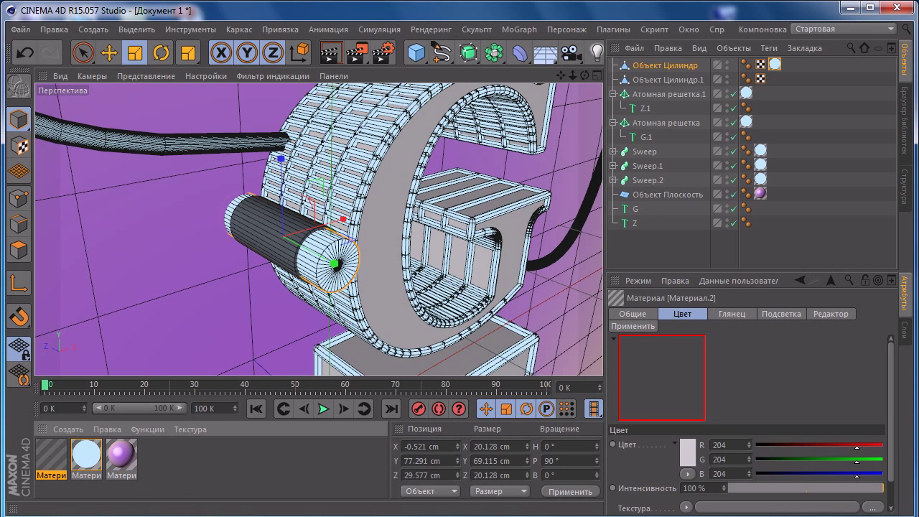
pyautogui.doubleClick(50, 454)
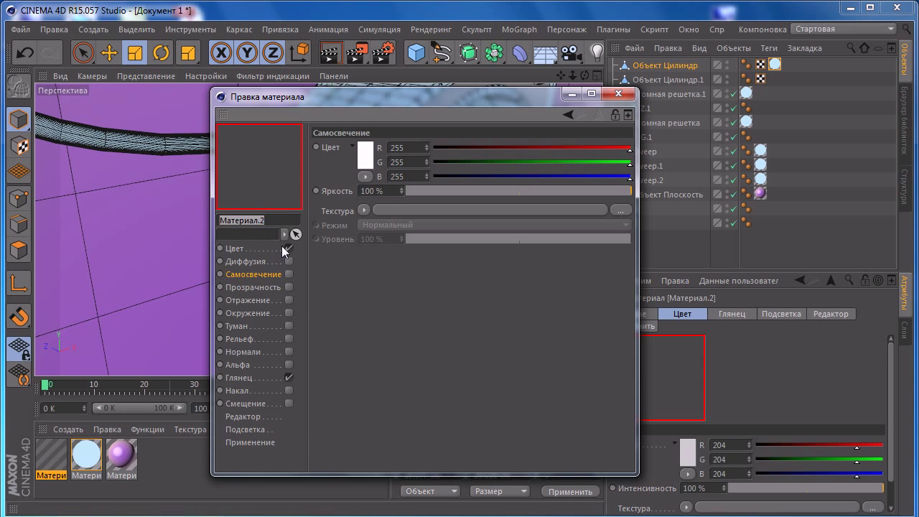
pyautogui.click(260, 314)
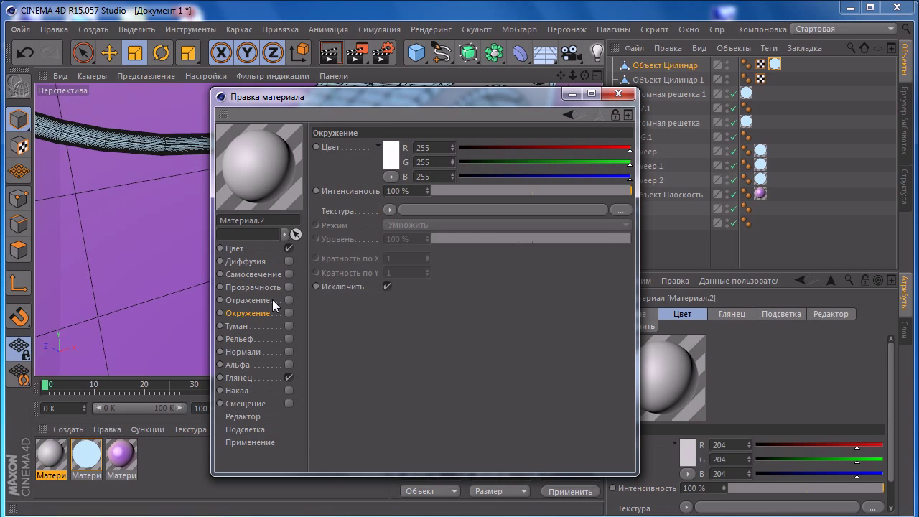
pyautogui.click(272, 299)
pyautogui.click(288, 300)
pyautogui.click(416, 234)
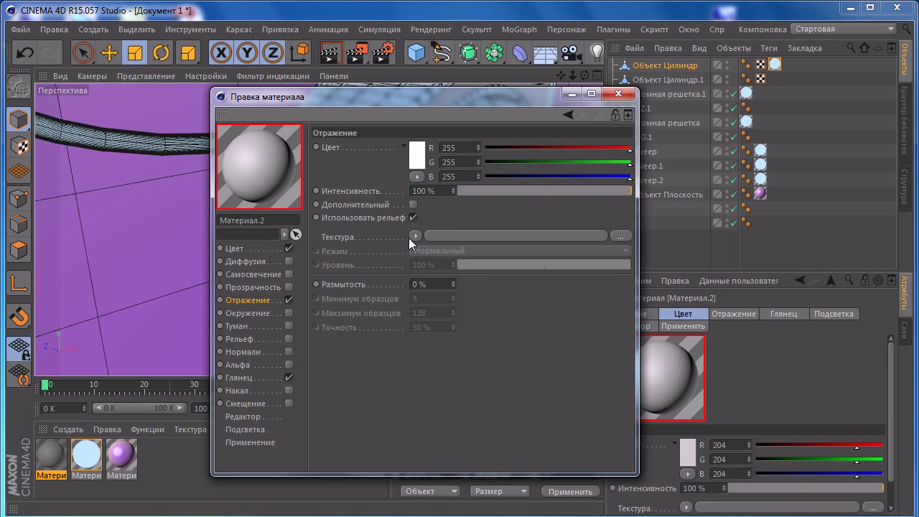
pyautogui.click(413, 235)
pyautogui.click(424, 376)
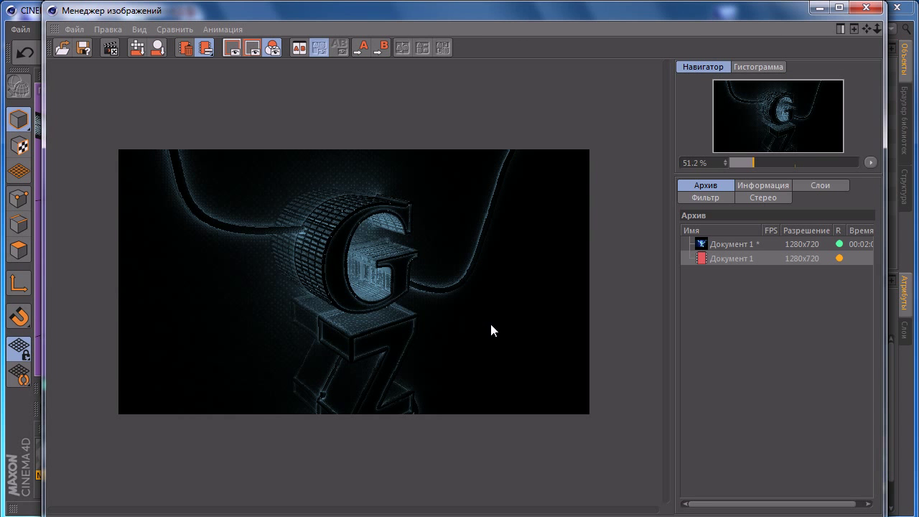
pyautogui.click(819, 9)
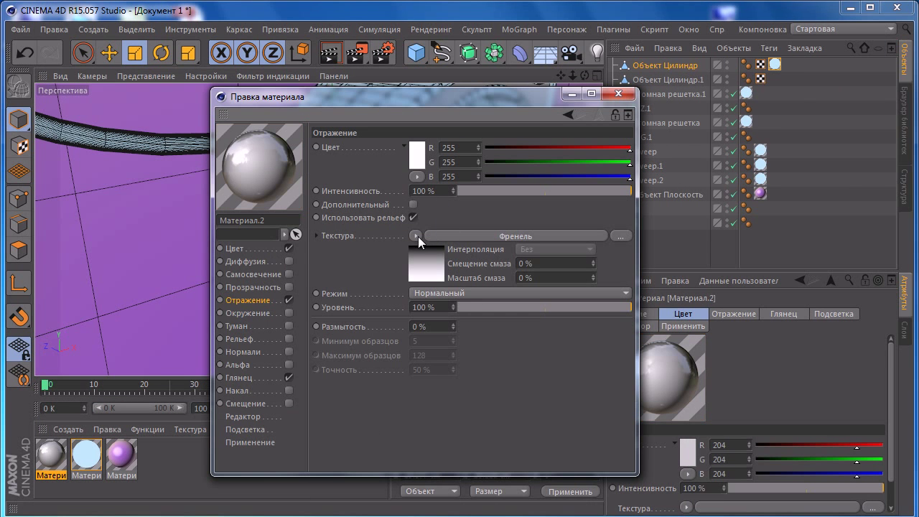
# Set Материал.2's reflection intensity to 50% and its level to 50%.
pyautogui.click(446, 191)
pyautogui.write('50')
pyautogui.press('Return')
pyautogui.click(424, 307)
pyautogui.write('50')
pyautogui.press('Return')
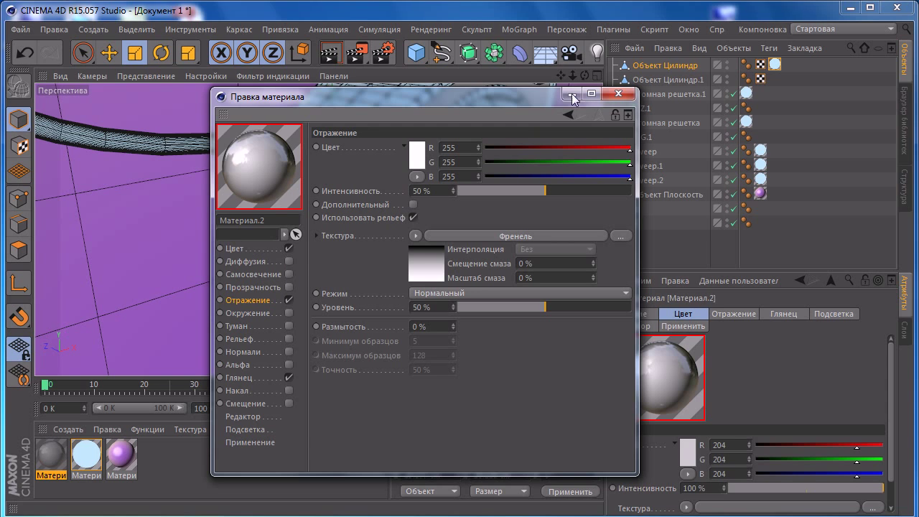
# Set Материал.2's colour to dark blue R0 G37 B91.
pyautogui.click(234, 249)
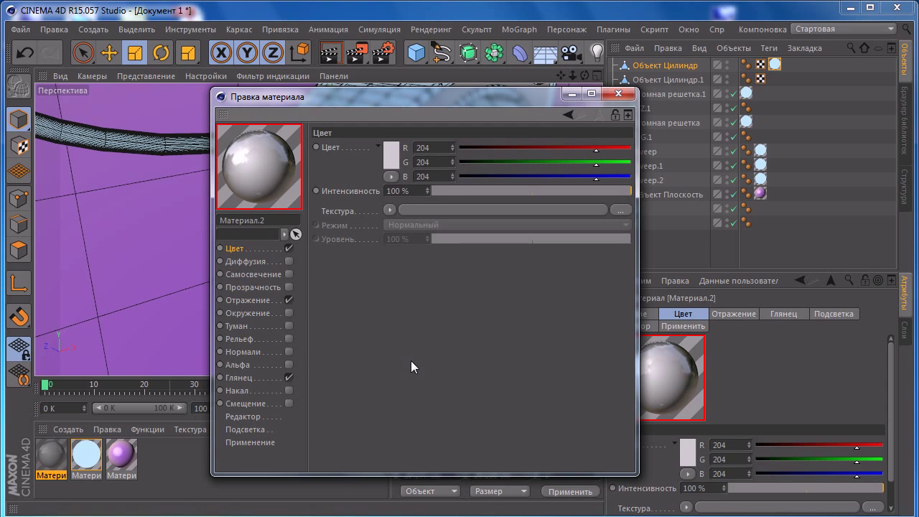
pyautogui.click(393, 206)
pyautogui.click(374, 261)
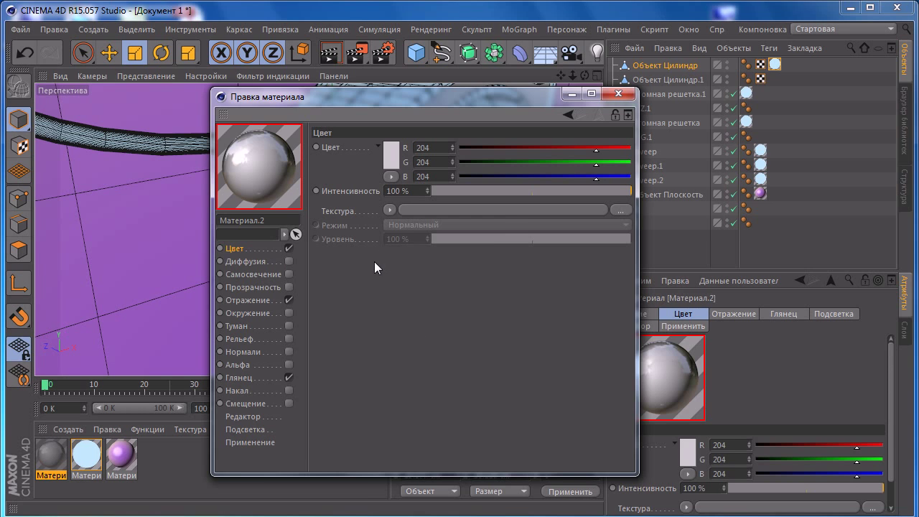
pyautogui.click(392, 154)
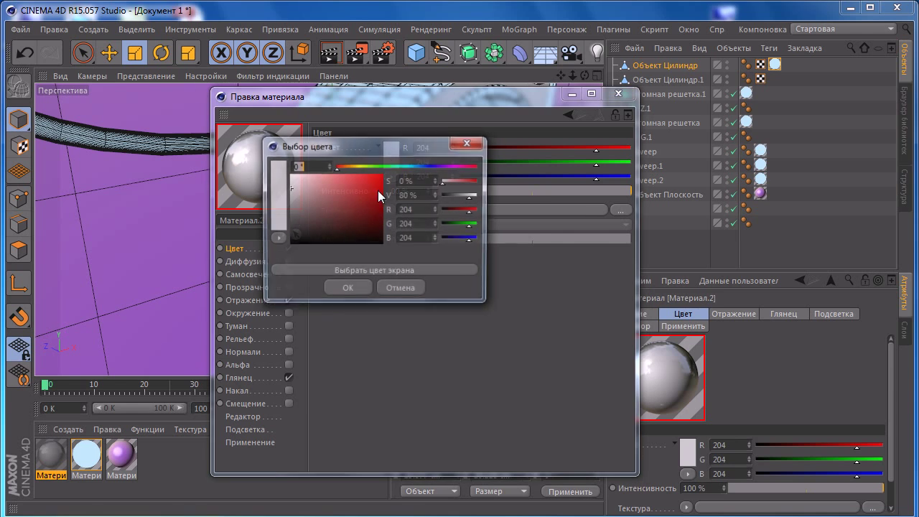
pyautogui.click(420, 166)
pyautogui.moveTo(366, 202); pyautogui.dragTo(384, 219)
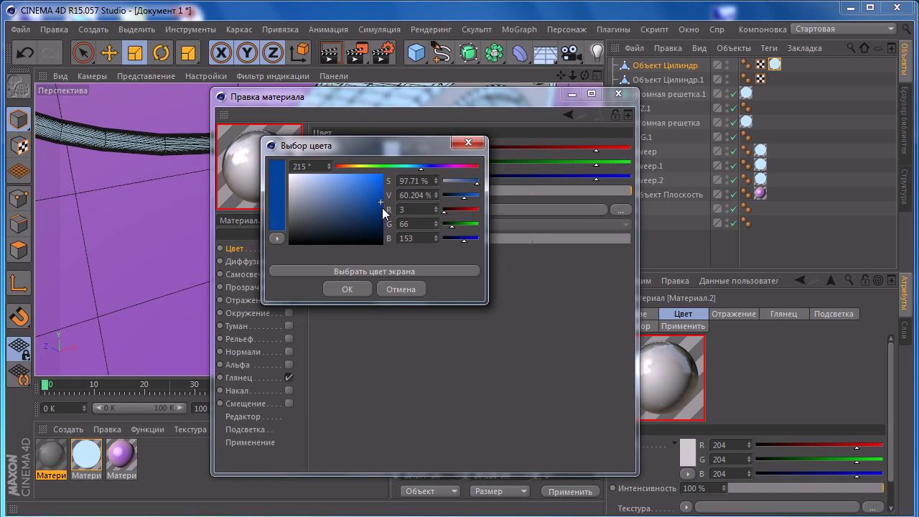
pyautogui.click(347, 289)
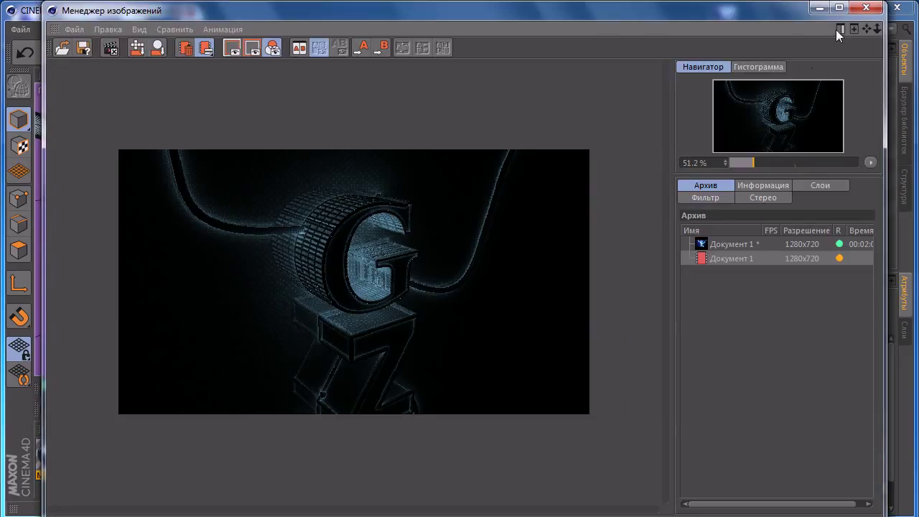
# Close the material editor and apply Материал.2 to Объект Цилиндр.1.
pyautogui.click(819, 8)
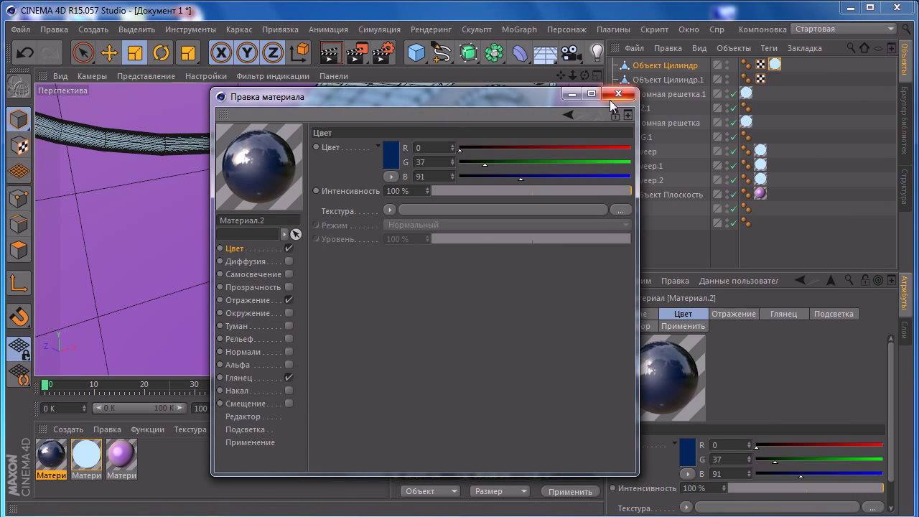
pyautogui.click(610, 99)
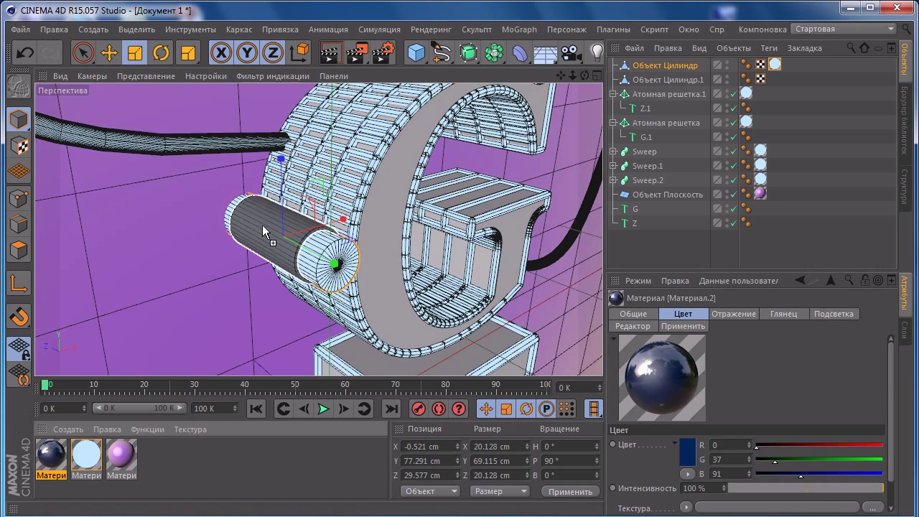
pyautogui.moveTo(262, 226); pyautogui.dragTo(263, 226)
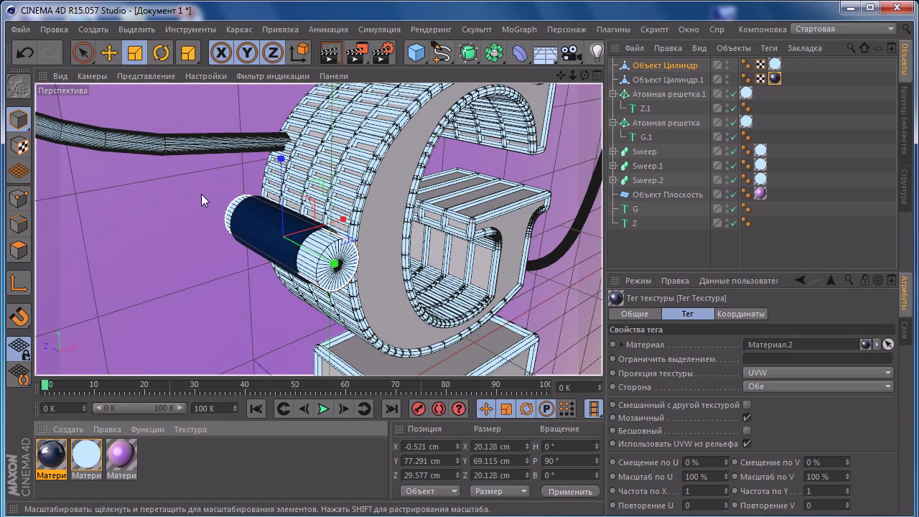
# Add a torus and shrink it to a small ring.
pyautogui.moveTo(201, 194)
pyautogui.keyDown('alt'); pyautogui.mouseDown()
pyautogui.moveTo(207, 178)
pyautogui.moveTo(267, 232)
pyautogui.mouseUp(); pyautogui.keyUp('alt')
pyautogui.click(417, 51)
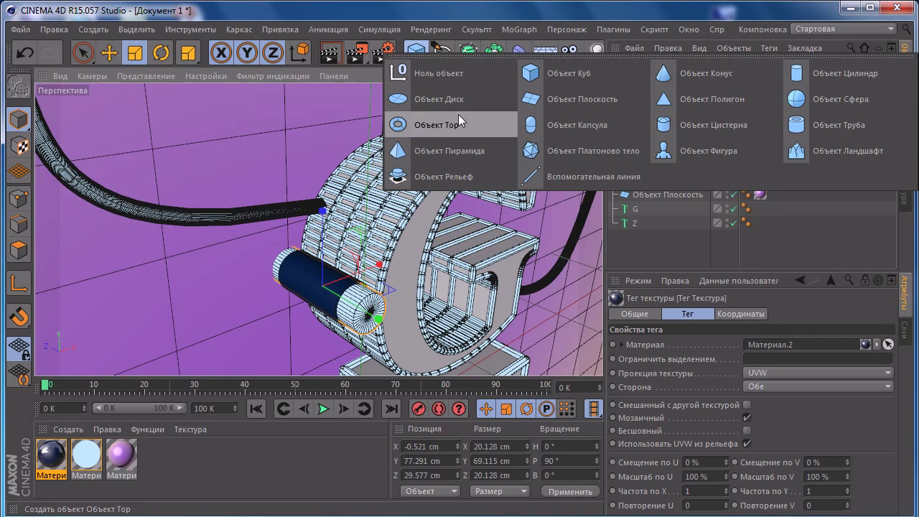
pyautogui.click(429, 125)
pyautogui.keyDown('alt'); pyautogui.moveTo(215, 189); pyautogui.dragTo(215, 189); pyautogui.keyUp('alt')
pyautogui.keyDown('alt'); pyautogui.moveTo(393, 219); pyautogui.dragTo(398, 124); pyautogui.keyUp('alt')
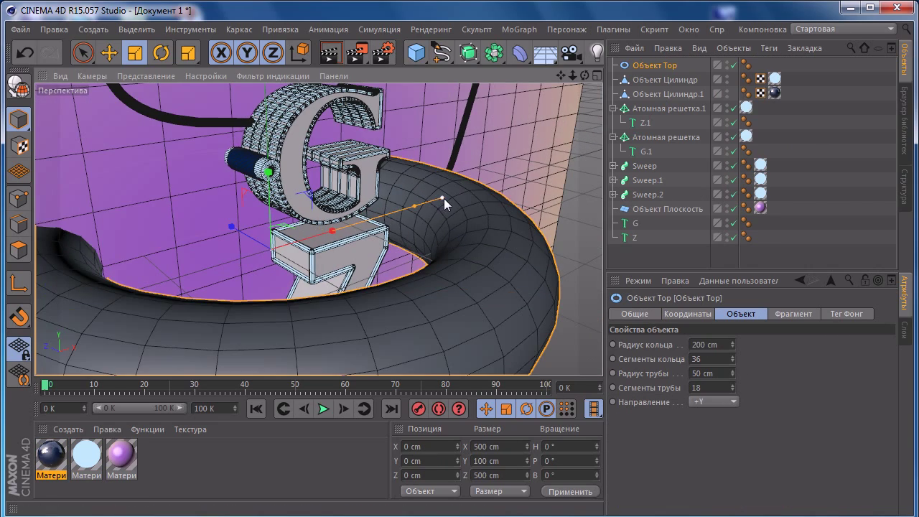
pyautogui.moveTo(442, 202)
pyautogui.mouseDown()
pyautogui.moveTo(400, 210)
pyautogui.moveTo(414, 210)
pyautogui.mouseUp()
pyautogui.moveTo(436, 202); pyautogui.dragTo(288, 225)
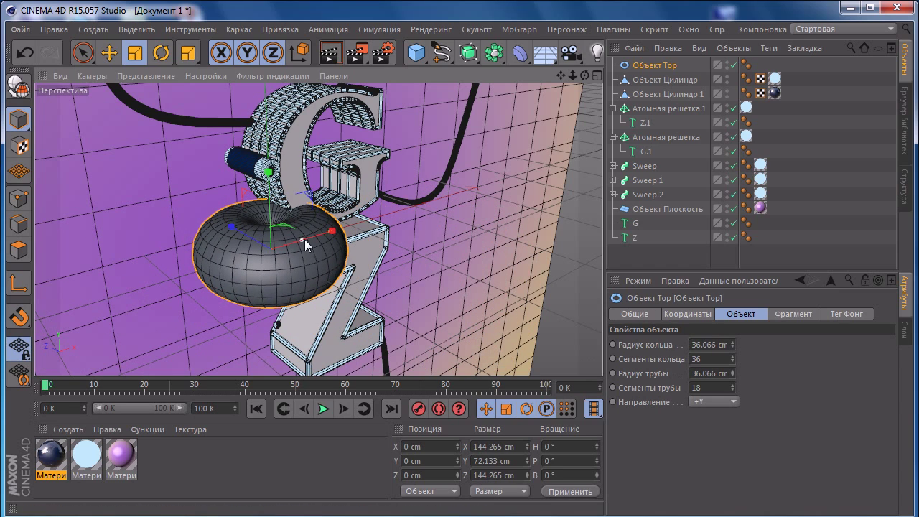
pyautogui.moveTo(314, 236)
pyautogui.keyDown('alt'); pyautogui.mouseDown()
pyautogui.moveTo(325, 227)
pyautogui.moveTo(342, 250)
pyautogui.moveTo(418, 245)
pyautogui.moveTo(284, 231)
pyautogui.moveTo(262, 244)
pyautogui.moveTo(302, 264)
pyautogui.moveTo(190, 259)
pyautogui.moveTo(287, 340)
pyautogui.mouseUp(); pyautogui.keyUp('alt')
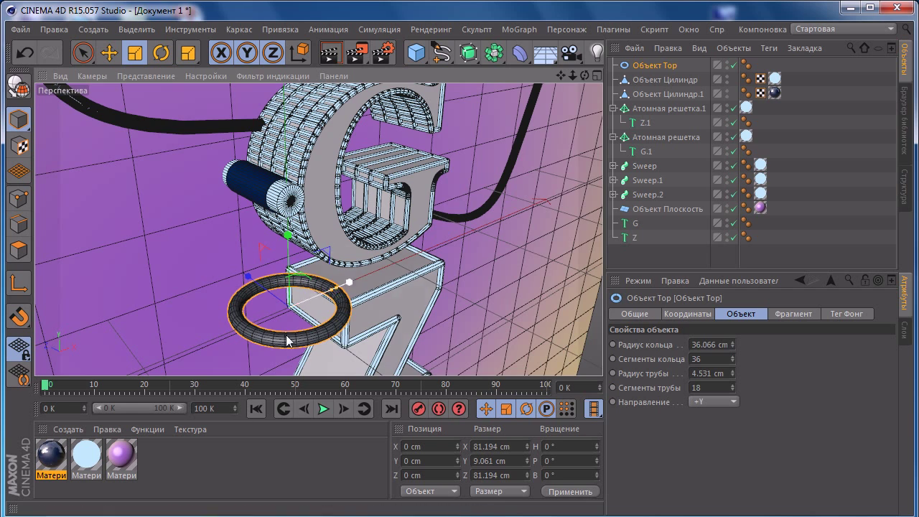
# Test render, shrink the torus ring radius to 10.824 cm, and raise it above the Z.
pyautogui.hotkey('shift', 'r')
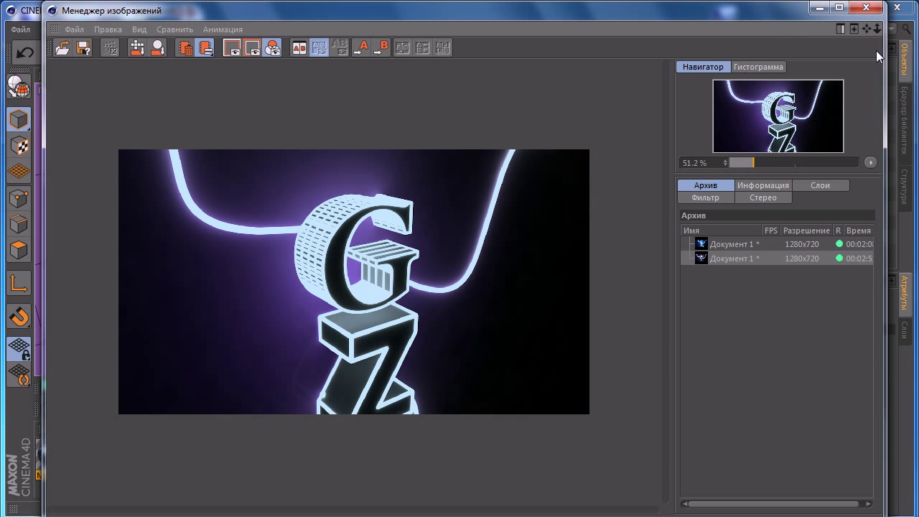
pyautogui.click(894, 43)
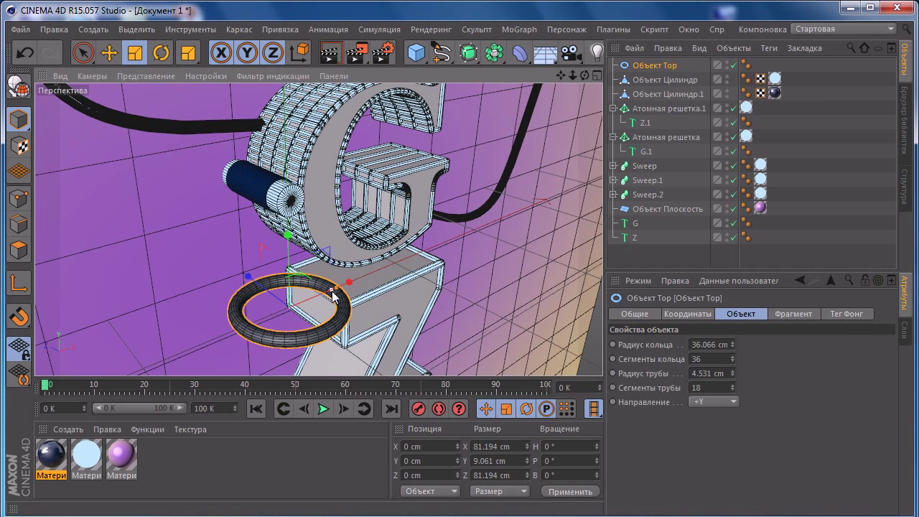
pyautogui.moveTo(332, 294); pyautogui.dragTo(301, 307)
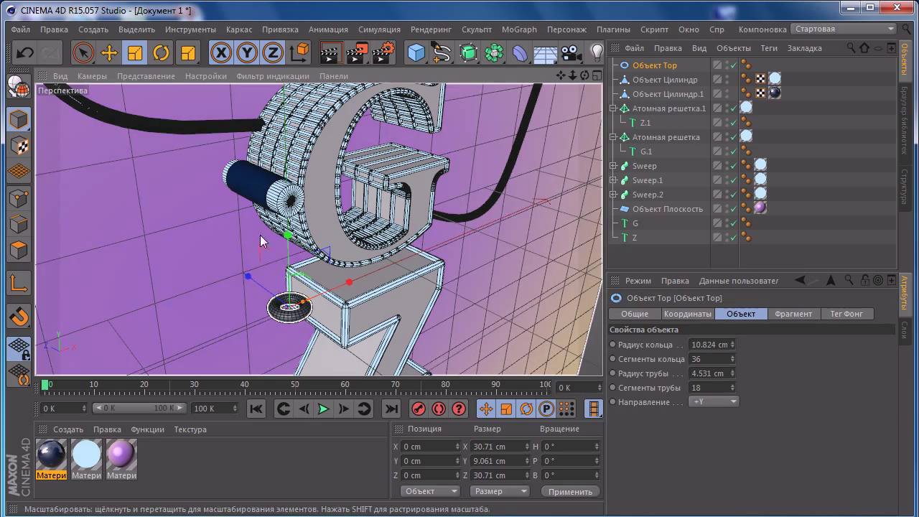
pyautogui.click(109, 52)
pyautogui.keyDown('alt'); pyautogui.moveTo(180, 241); pyautogui.dragTo(237, 215); pyautogui.keyUp('alt')
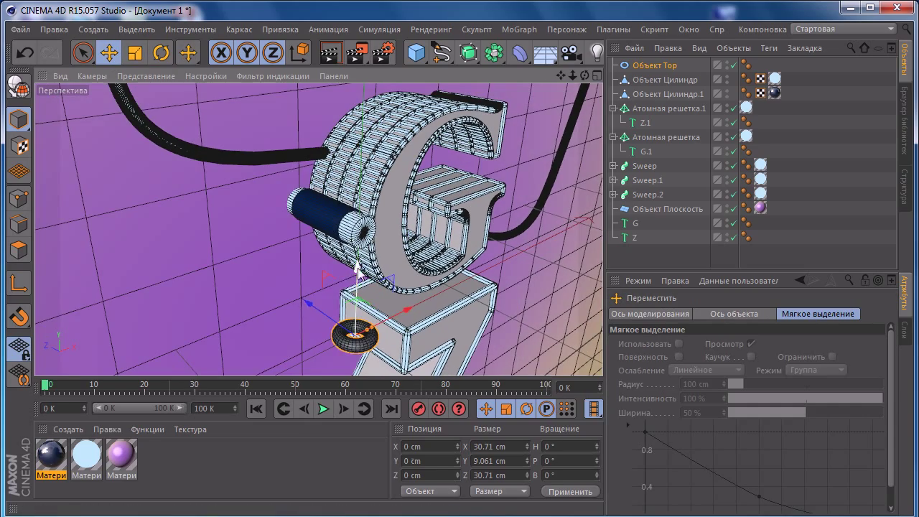
# Move the torus onto the left sweep tube and rotate it 97.8° on B to stand upright.
pyautogui.moveTo(360, 251)
pyautogui.mouseDown()
pyautogui.moveTo(359, 104)
pyautogui.moveTo(373, 266)
pyautogui.moveTo(299, 228)
pyautogui.mouseUp()
pyautogui.moveTo(359, 216)
pyautogui.mouseDown()
pyautogui.moveTo(255, 185)
pyautogui.moveTo(252, 170)
pyautogui.mouseUp()
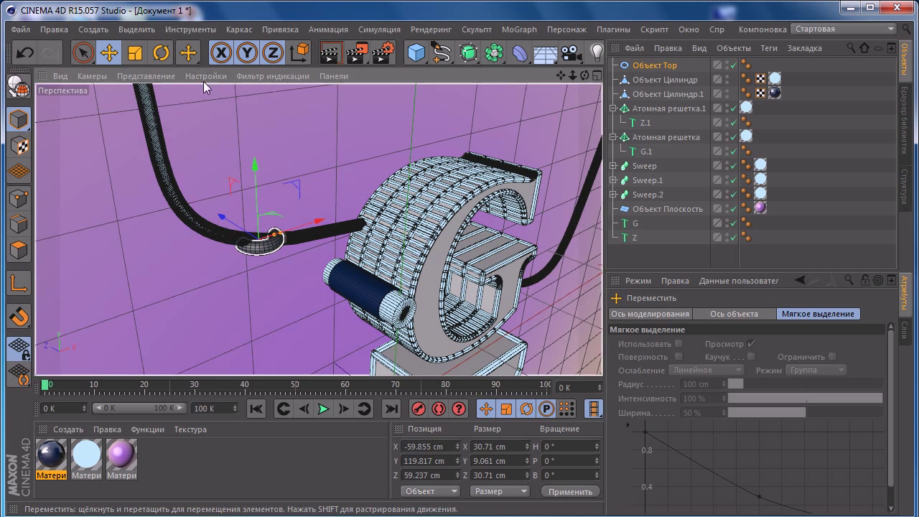
pyautogui.click(159, 53)
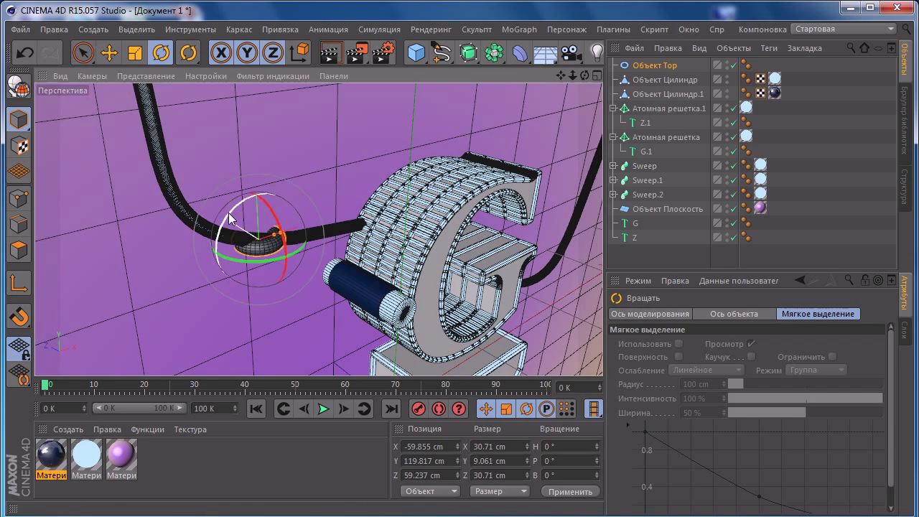
pyautogui.moveTo(229, 213)
pyautogui.mouseDown()
pyautogui.moveTo(293, 186)
pyautogui.moveTo(304, 193)
pyautogui.moveTo(262, 185)
pyautogui.mouseUp()
# Scale the torus down to 19.225 cm, center it around the tube, and apply Материал.2.
pyautogui.click(111, 54)
pyautogui.scroll(3, 262, 256)
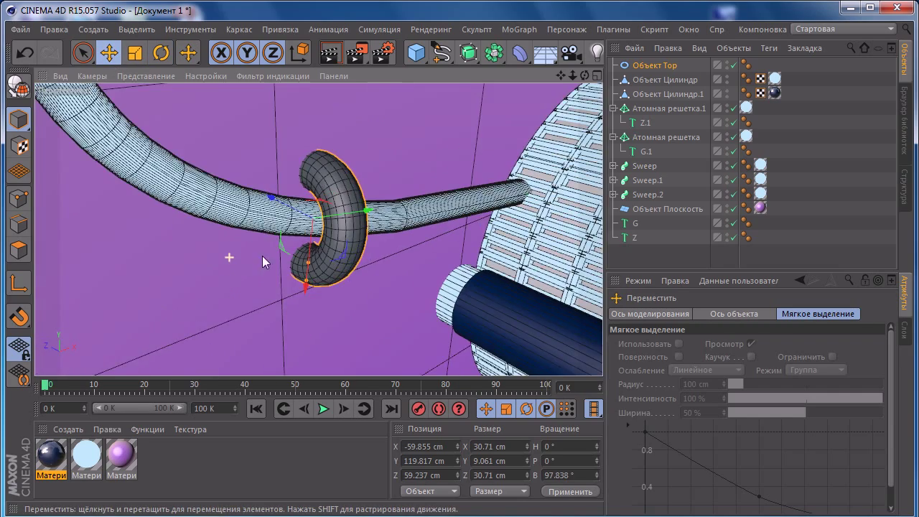
pyautogui.scroll(3, 257, 264)
pyautogui.click(134, 53)
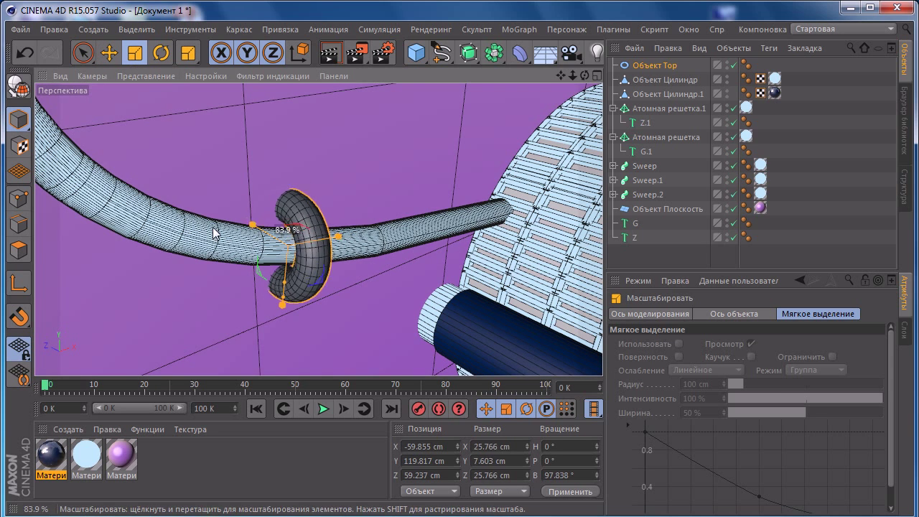
pyautogui.moveTo(215, 232); pyautogui.dragTo(133, 230)
pyautogui.click(109, 53)
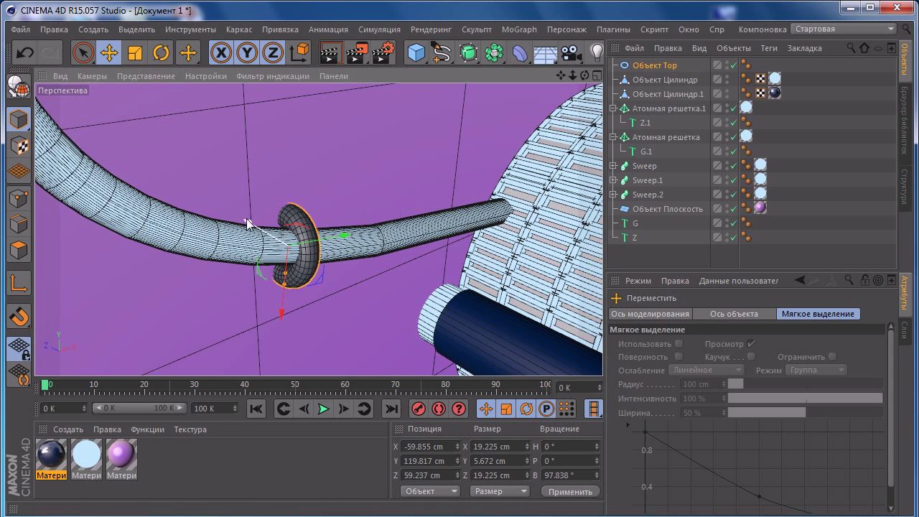
pyautogui.moveTo(246, 220); pyautogui.dragTo(297, 255)
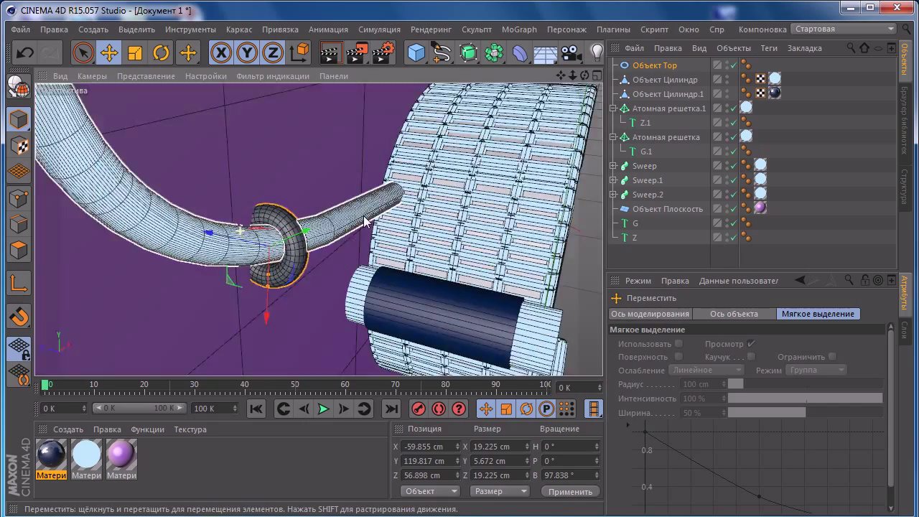
pyautogui.moveTo(259, 323)
pyautogui.mouseDown()
pyautogui.moveTo(256, 254)
pyautogui.moveTo(301, 251)
pyautogui.mouseUp()
pyautogui.moveTo(51, 454)
pyautogui.mouseDown()
pyautogui.moveTo(258, 260)
pyautogui.moveTo(296, 154)
pyautogui.moveTo(362, 77)
pyautogui.mouseUp()
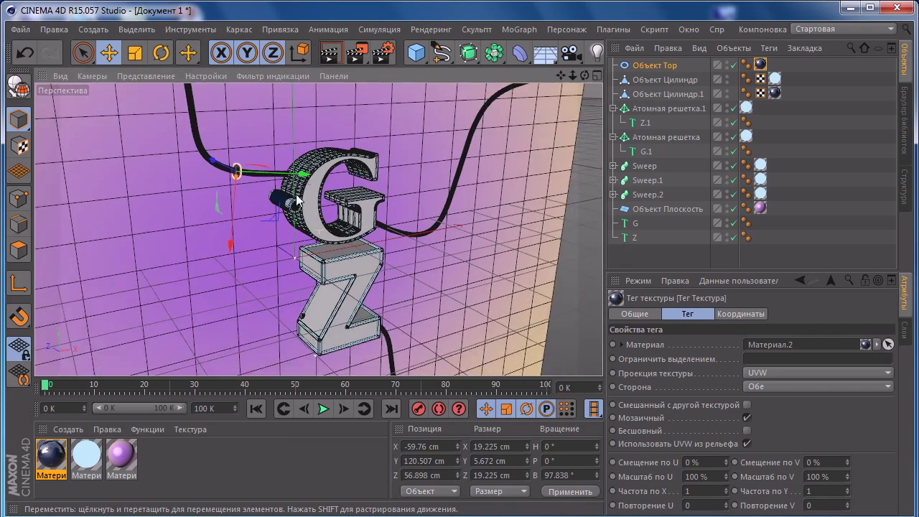
# In Render Settings, set the Global Illumination secondary method to Quasi-Monte Carlo (QMC), leaving anti-aliasing unchanged.
pyautogui.click(384, 55)
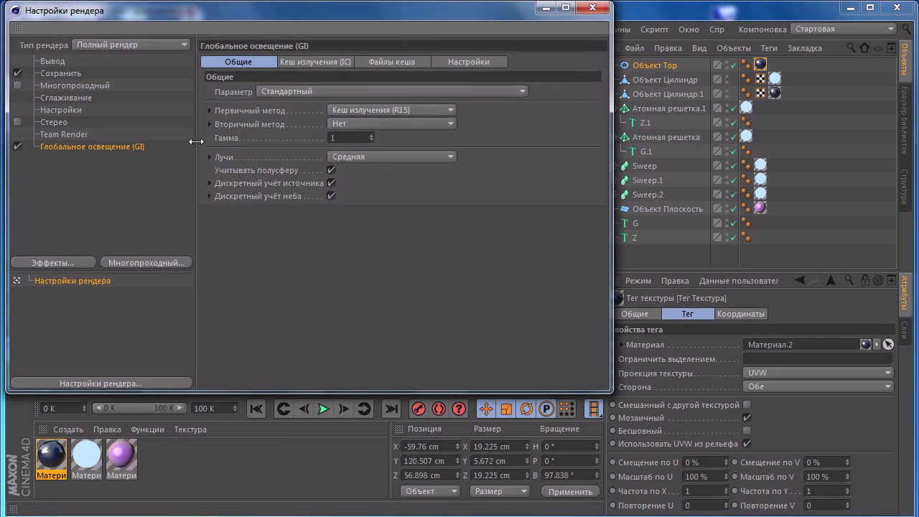
pyautogui.click(372, 124)
pyautogui.click(423, 143)
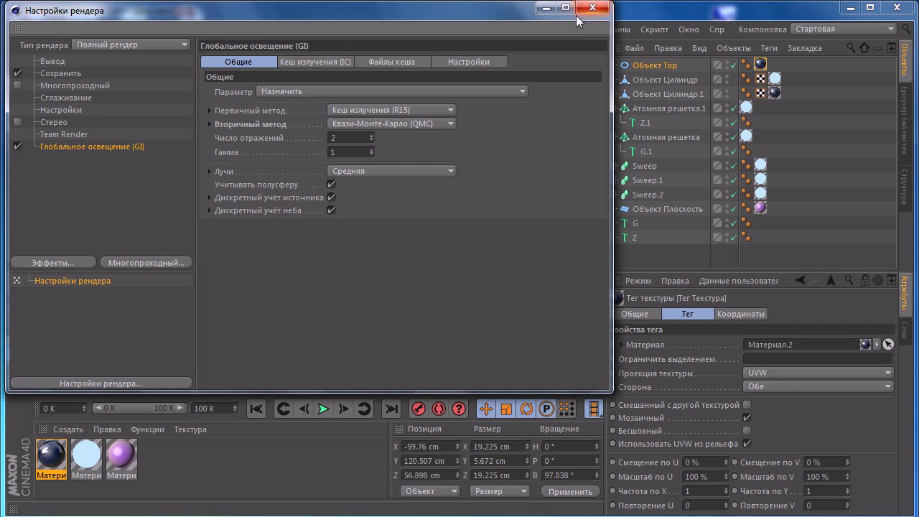
pyautogui.click(56, 97)
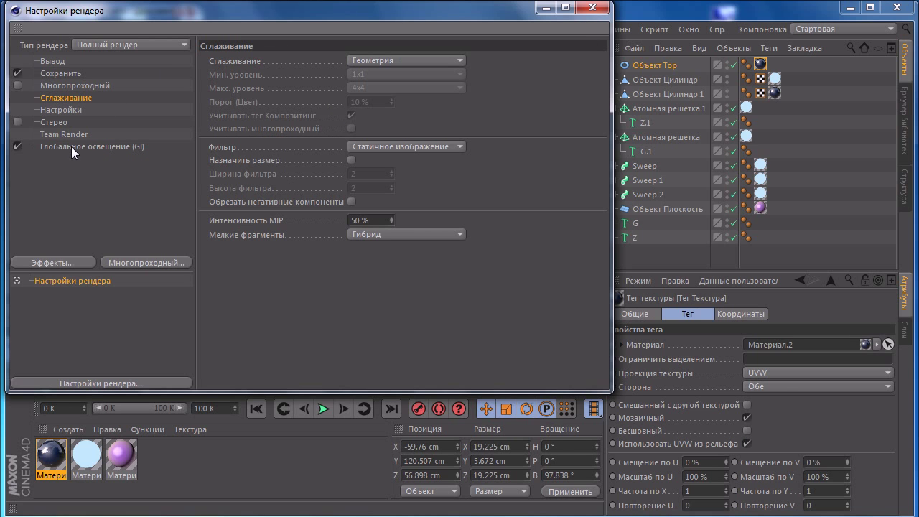
pyautogui.click(399, 59)
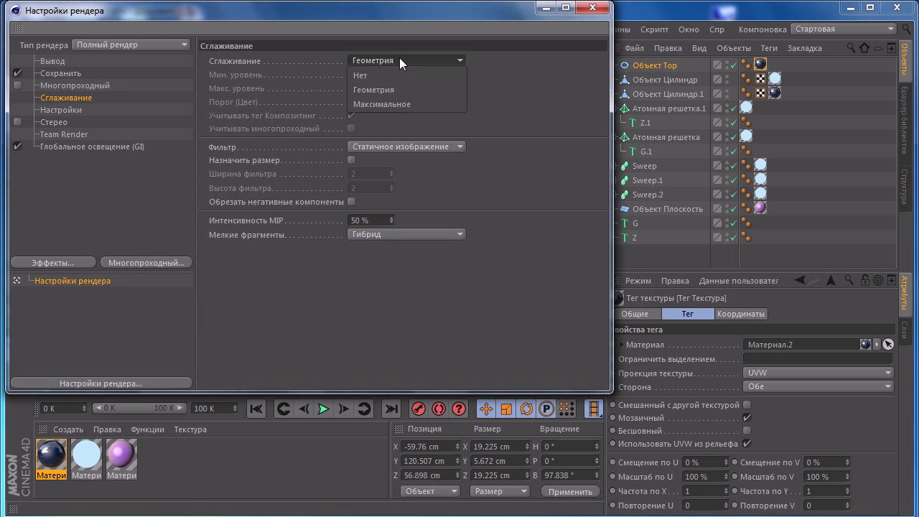
pyautogui.click(117, 166)
pyautogui.click(112, 147)
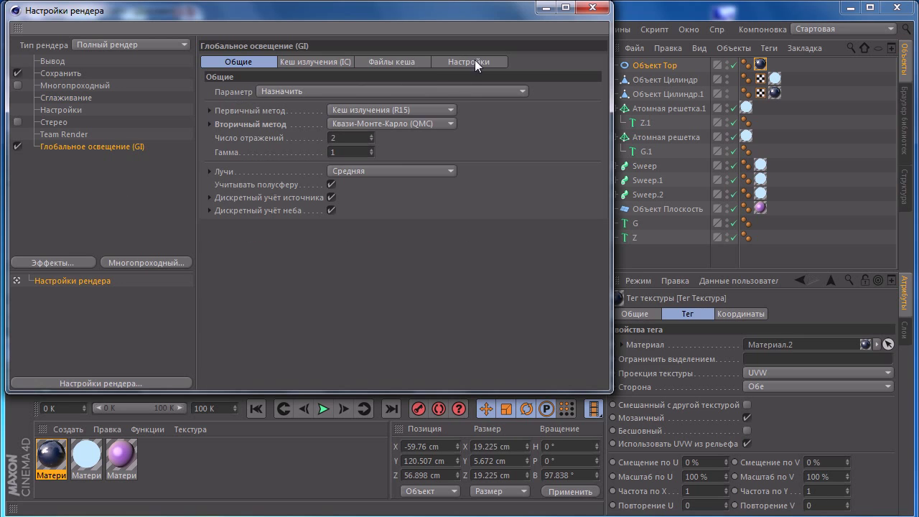
pyautogui.click(593, 8)
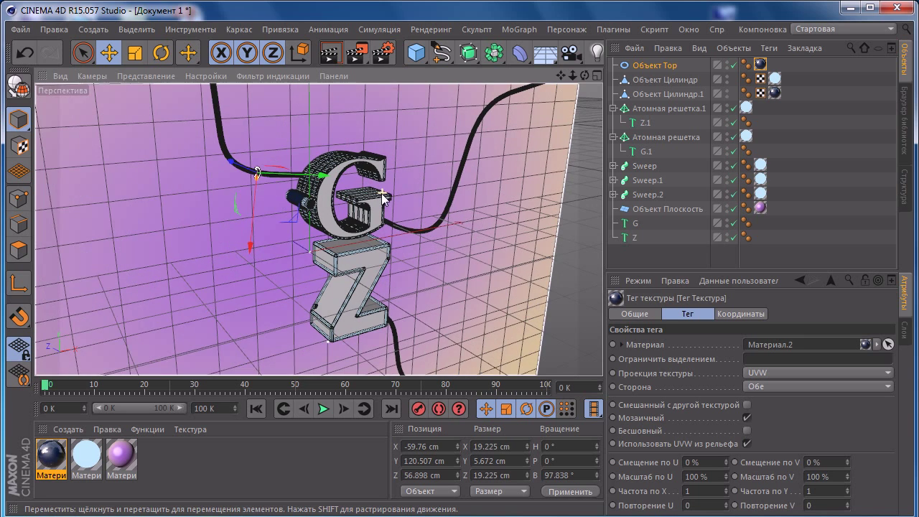
# Run a region test render around the glowing GZ letters.
pyautogui.click(357, 52)
pyautogui.click(440, 72)
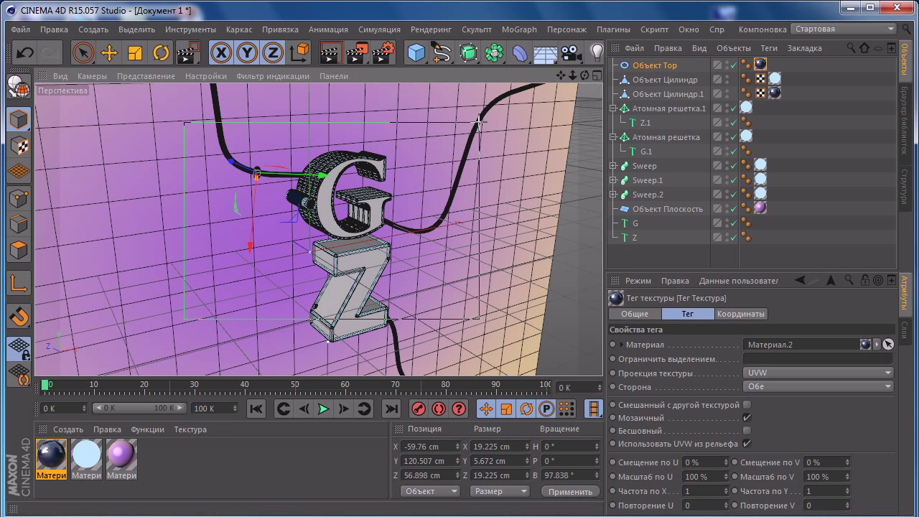
pyautogui.click(356, 51)
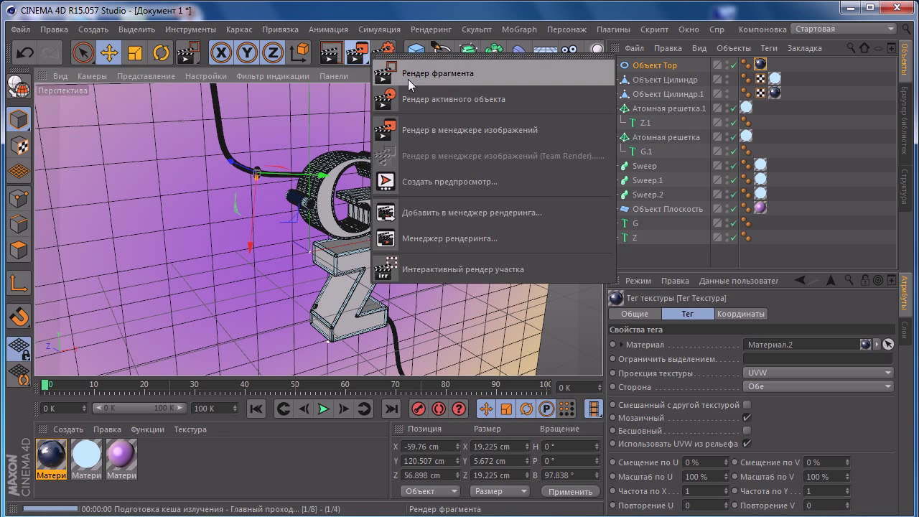
pyautogui.click(407, 68)
pyautogui.moveTo(431, 221); pyautogui.dragTo(490, 112)
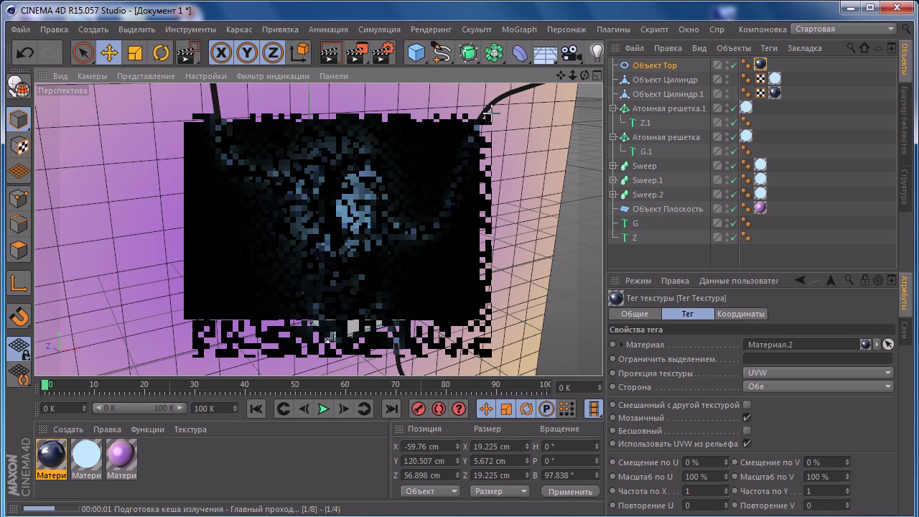
pyautogui.click(485, 185)
pyautogui.click(356, 52)
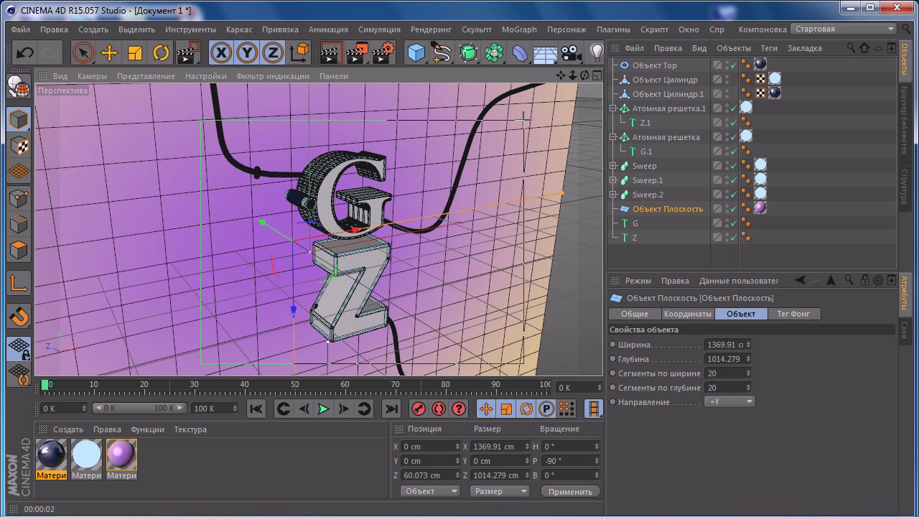
pyautogui.moveTo(524, 118); pyautogui.dragTo(525, 119)
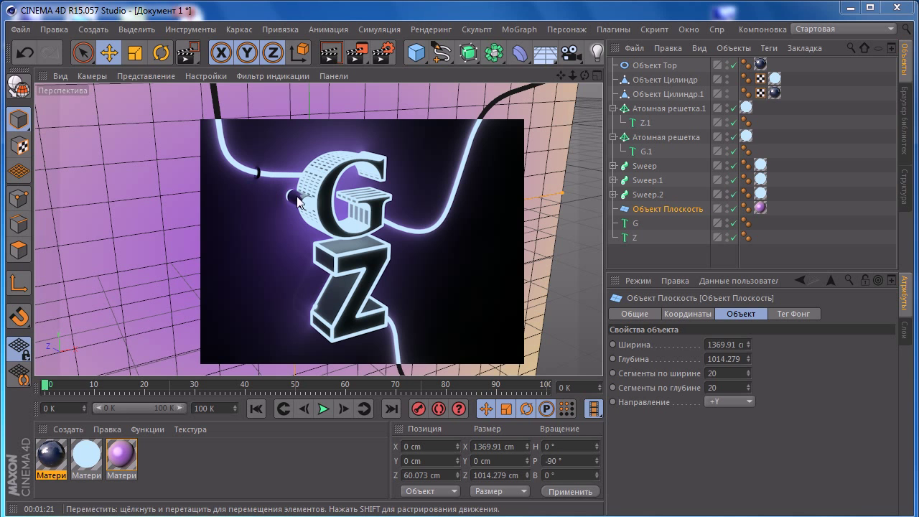
pyautogui.keyDown('alt'); pyautogui.moveTo(409, 166); pyautogui.dragTo(361, 217); pyautogui.keyUp('alt')
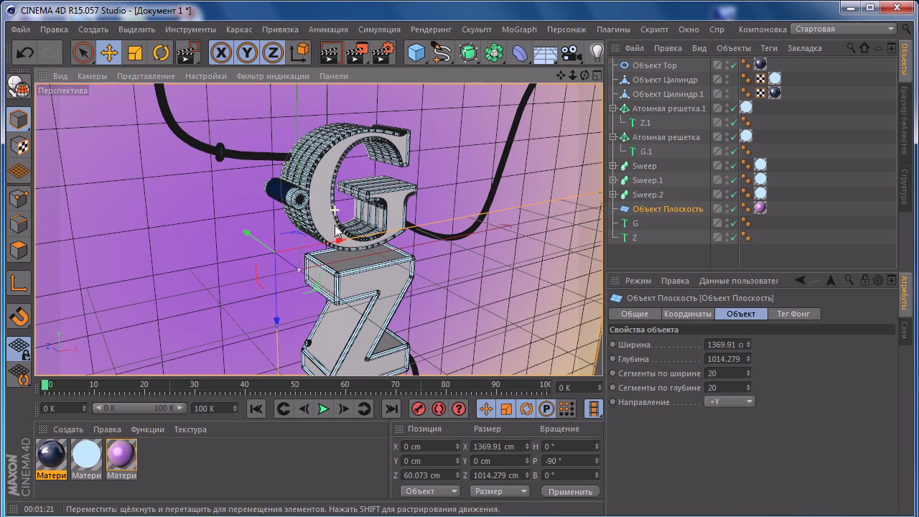
pyautogui.scroll(3, 361, 215)
pyautogui.scroll(3, 370, 193)
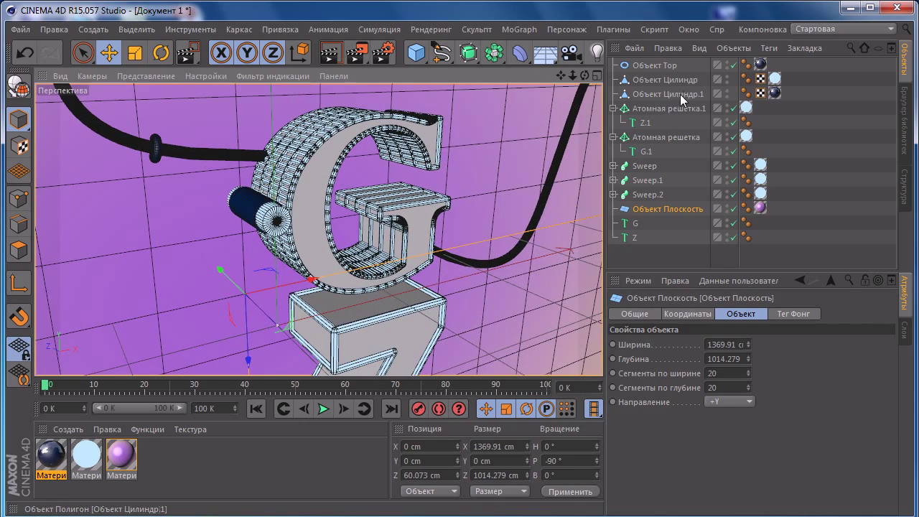
# Group the two cylinders under a null named Ноль объект with Alt+G.
pyautogui.click(679, 94)
pyautogui.keyDown('shift'); pyautogui.click(667, 81); pyautogui.keyUp('shift')
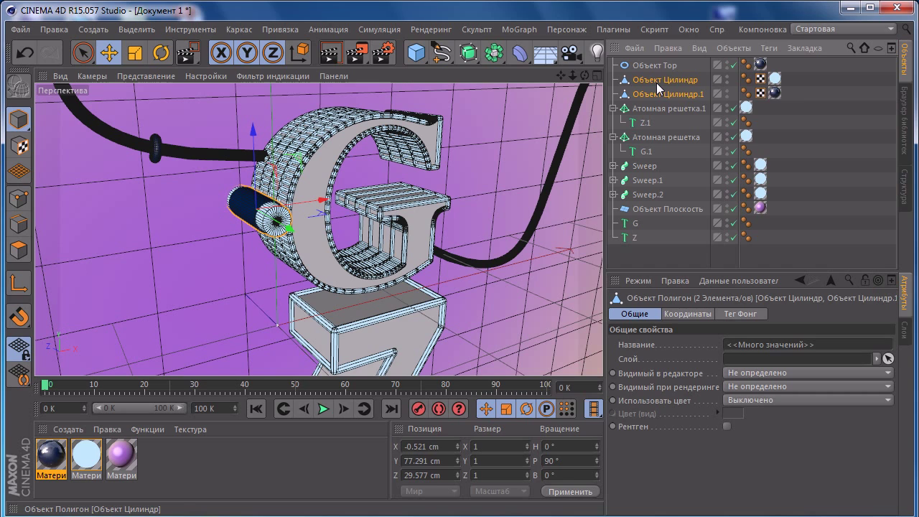
pyautogui.hotkey('alt', 'g')
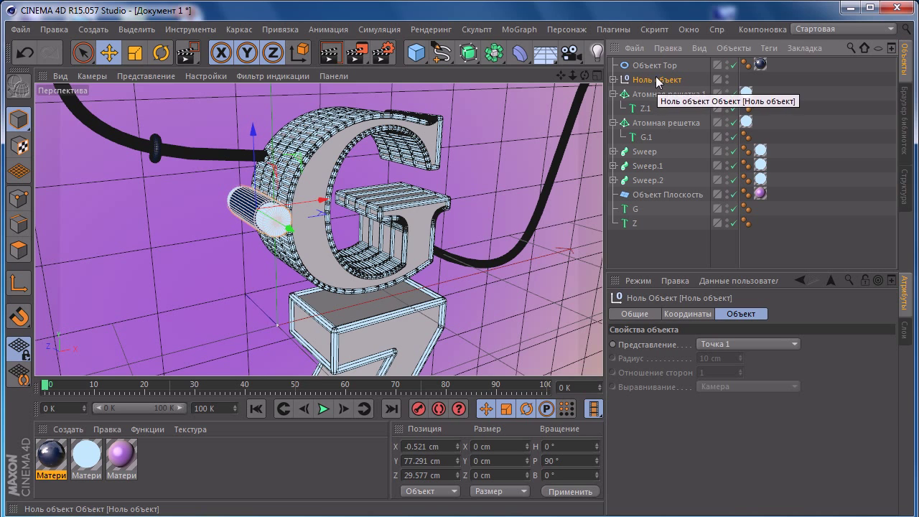
# Make a trial copy of the cylinder group, move it right, then delete it.
pyautogui.keyDown('ctrl'); pyautogui.moveTo(650, 87); pyautogui.dragTo(650, 92); pyautogui.keyUp('ctrl')
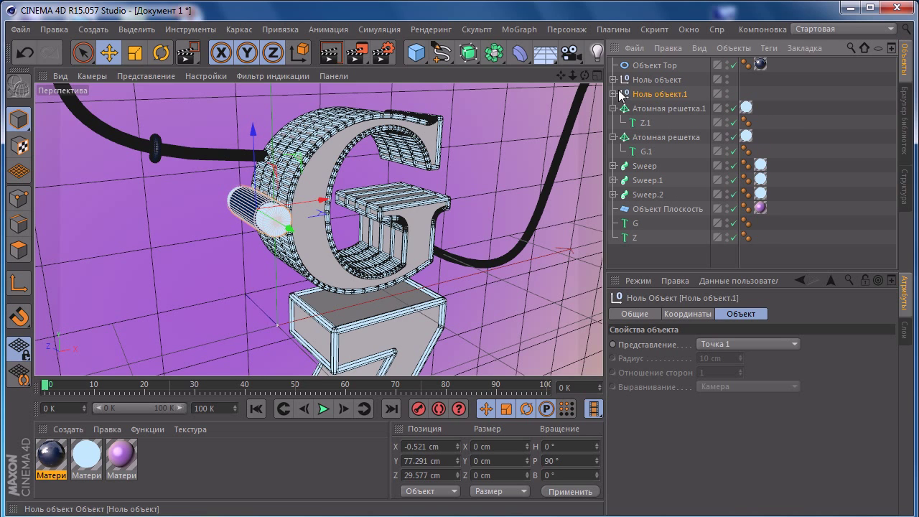
pyautogui.moveTo(320, 199); pyautogui.dragTo(531, 157)
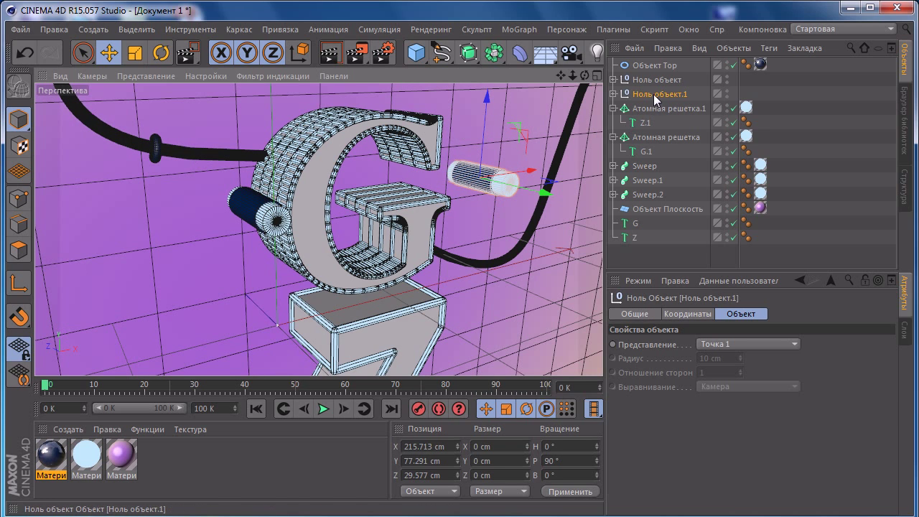
pyautogui.press('Delete')
# Duplicate the torus, creating Объект Тор.1 beside the original.
pyautogui.click(654, 72)
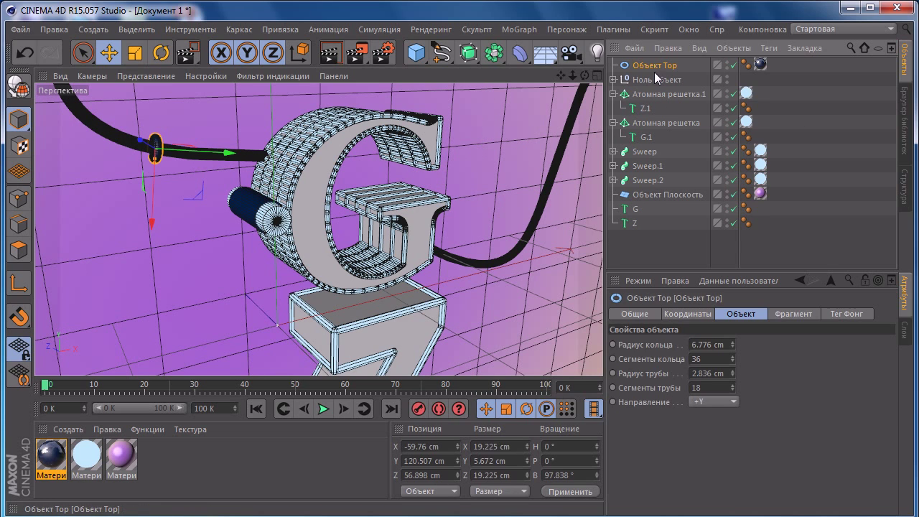
pyautogui.hotkey('ctrl', 'z')
pyautogui.hotkey('ctrl', 'z')
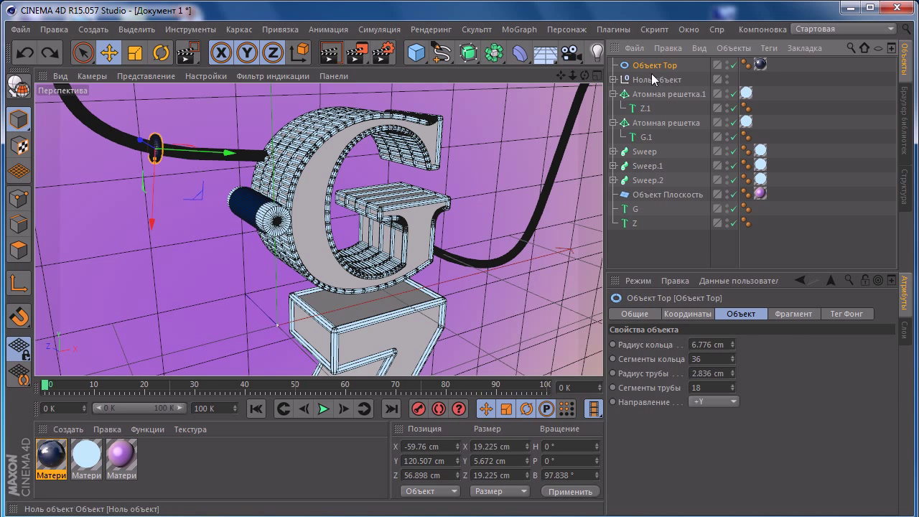
pyautogui.keyDown('ctrl'); pyautogui.moveTo(649, 77); pyautogui.dragTo(651, 80); pyautogui.keyUp('ctrl')
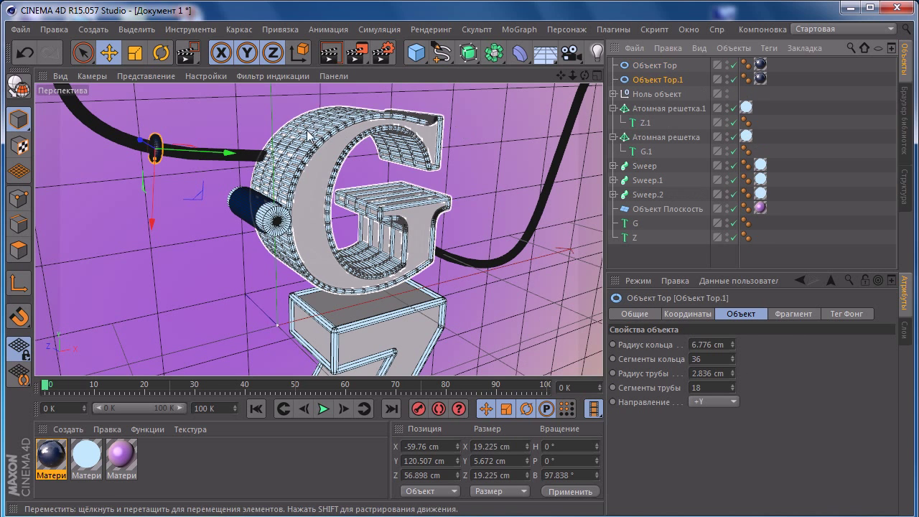